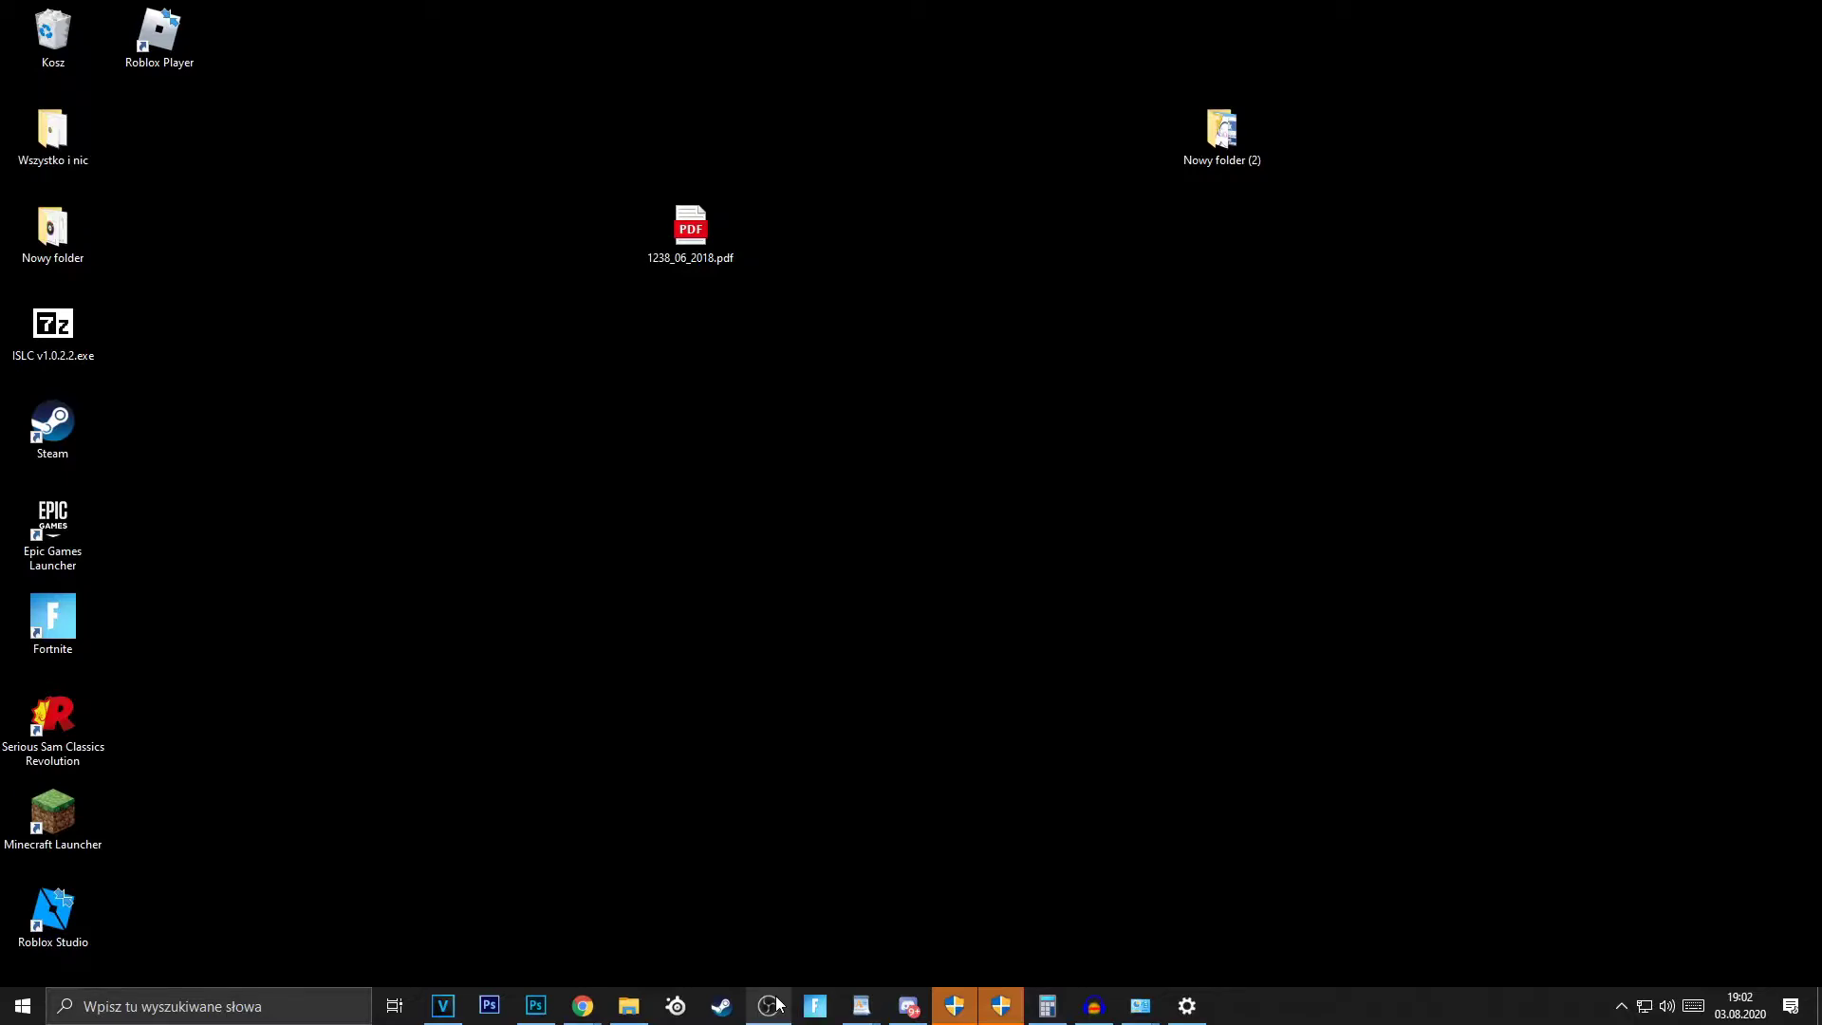
Search Windows for msconfig and open System Configuration
click(187, 1007)
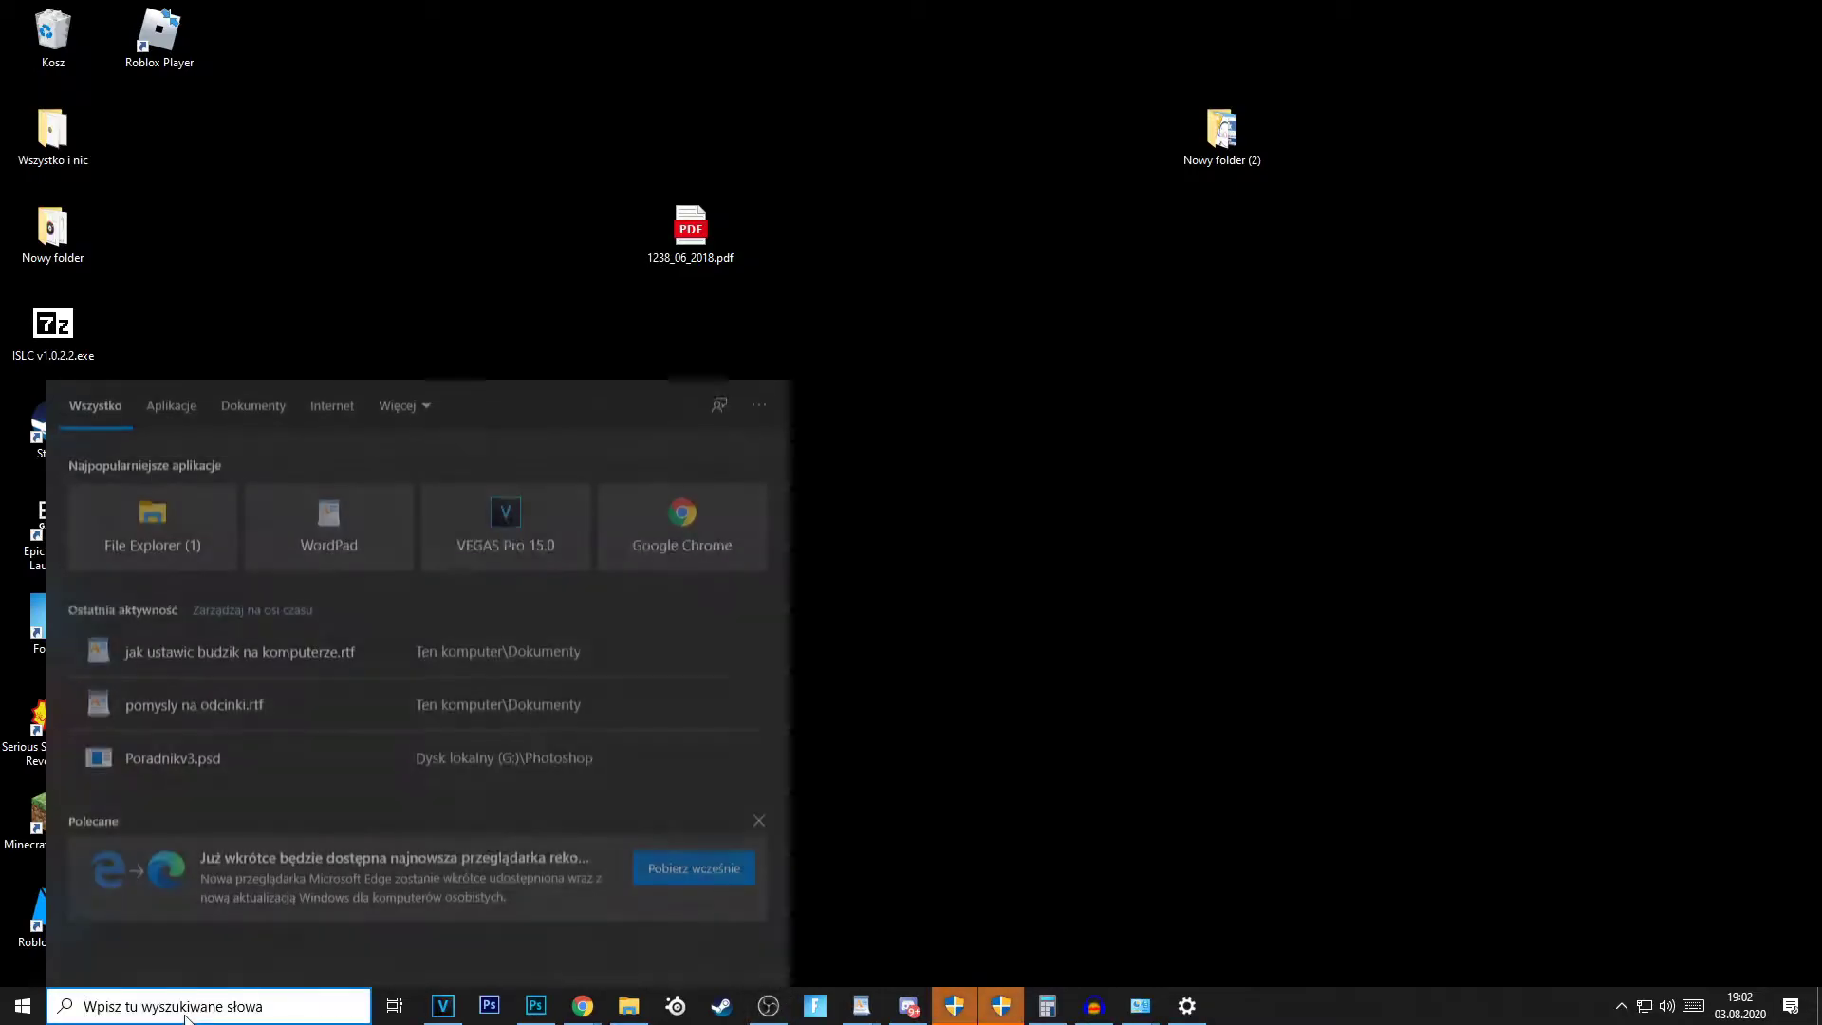
text(ms)
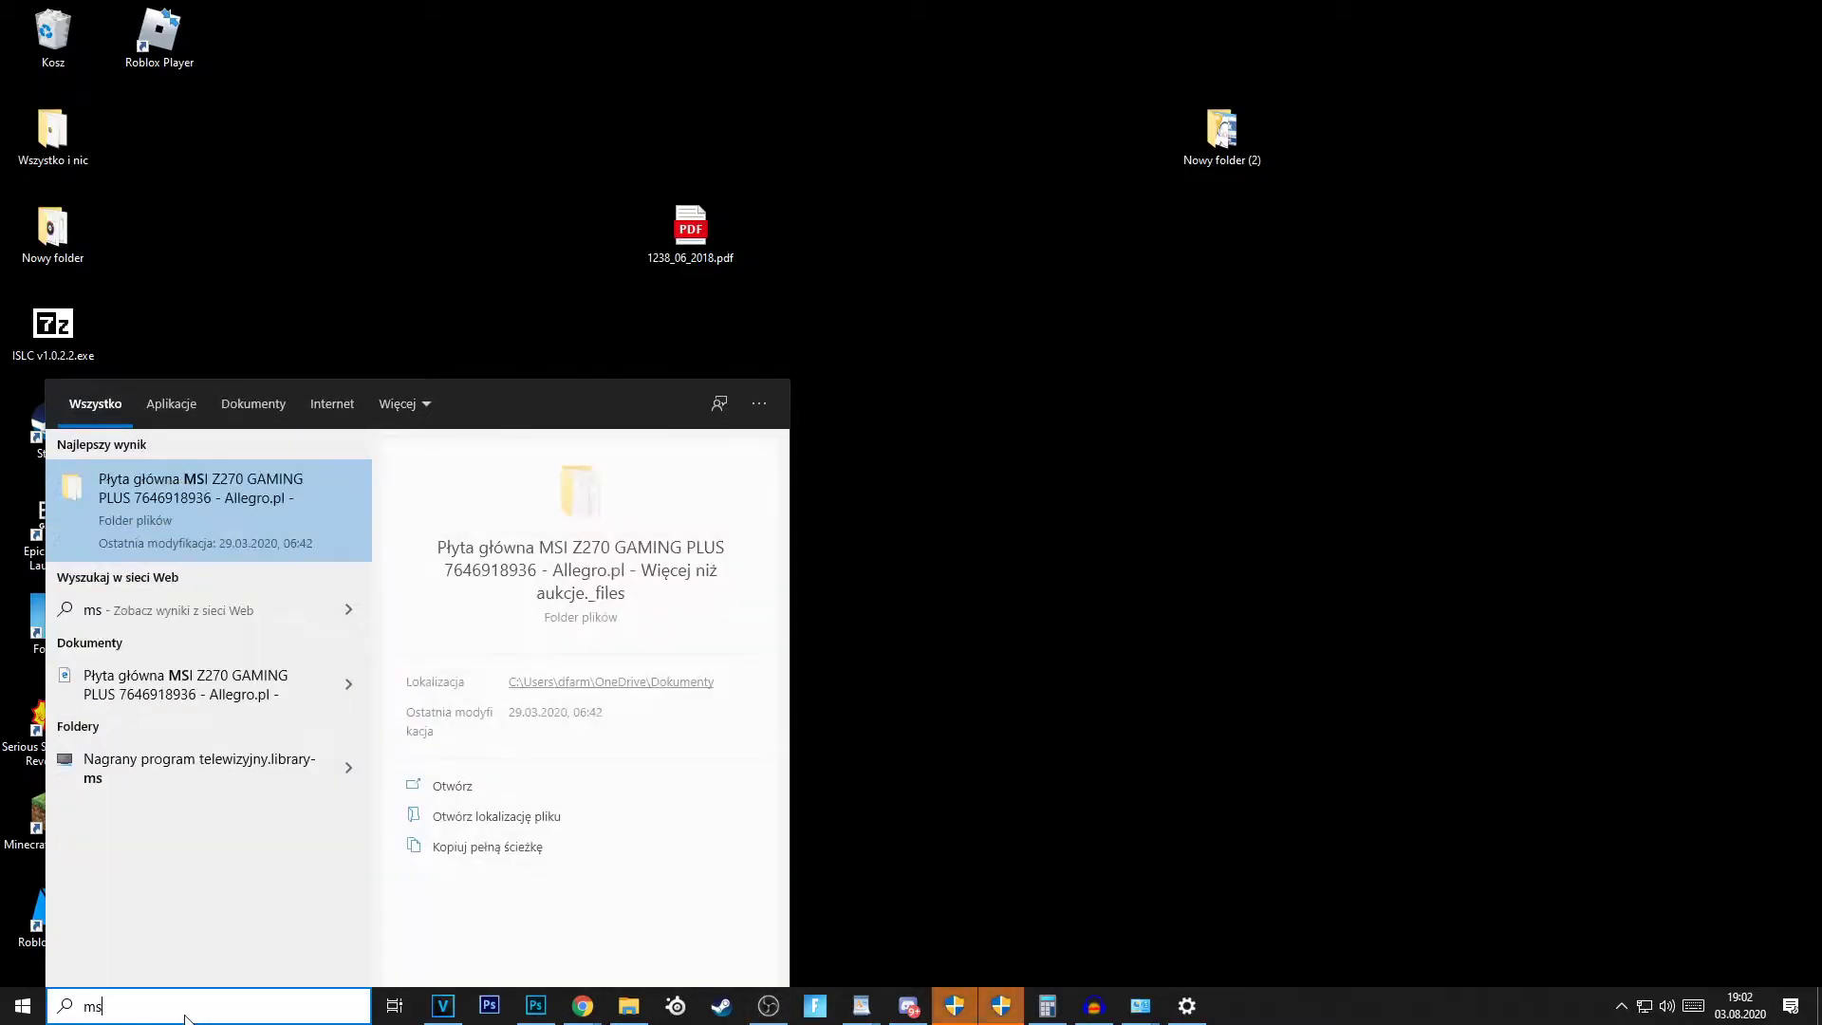
text(config)
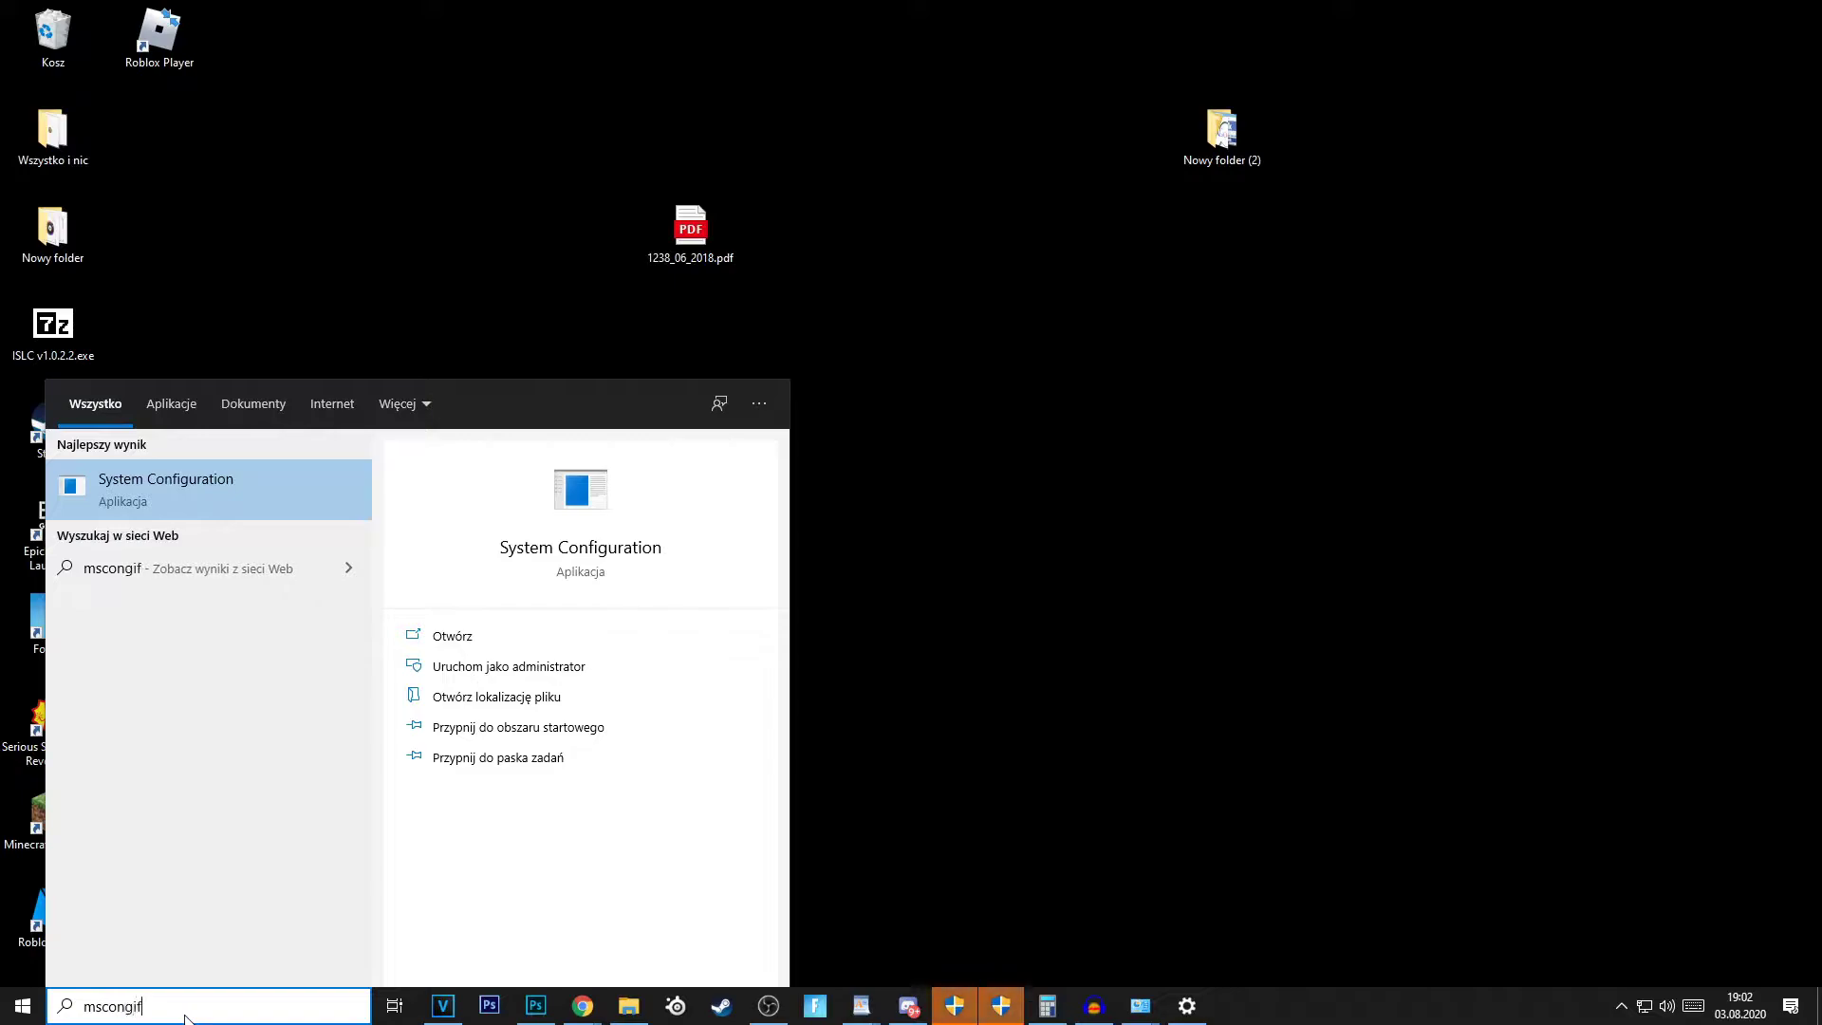
key(Return)
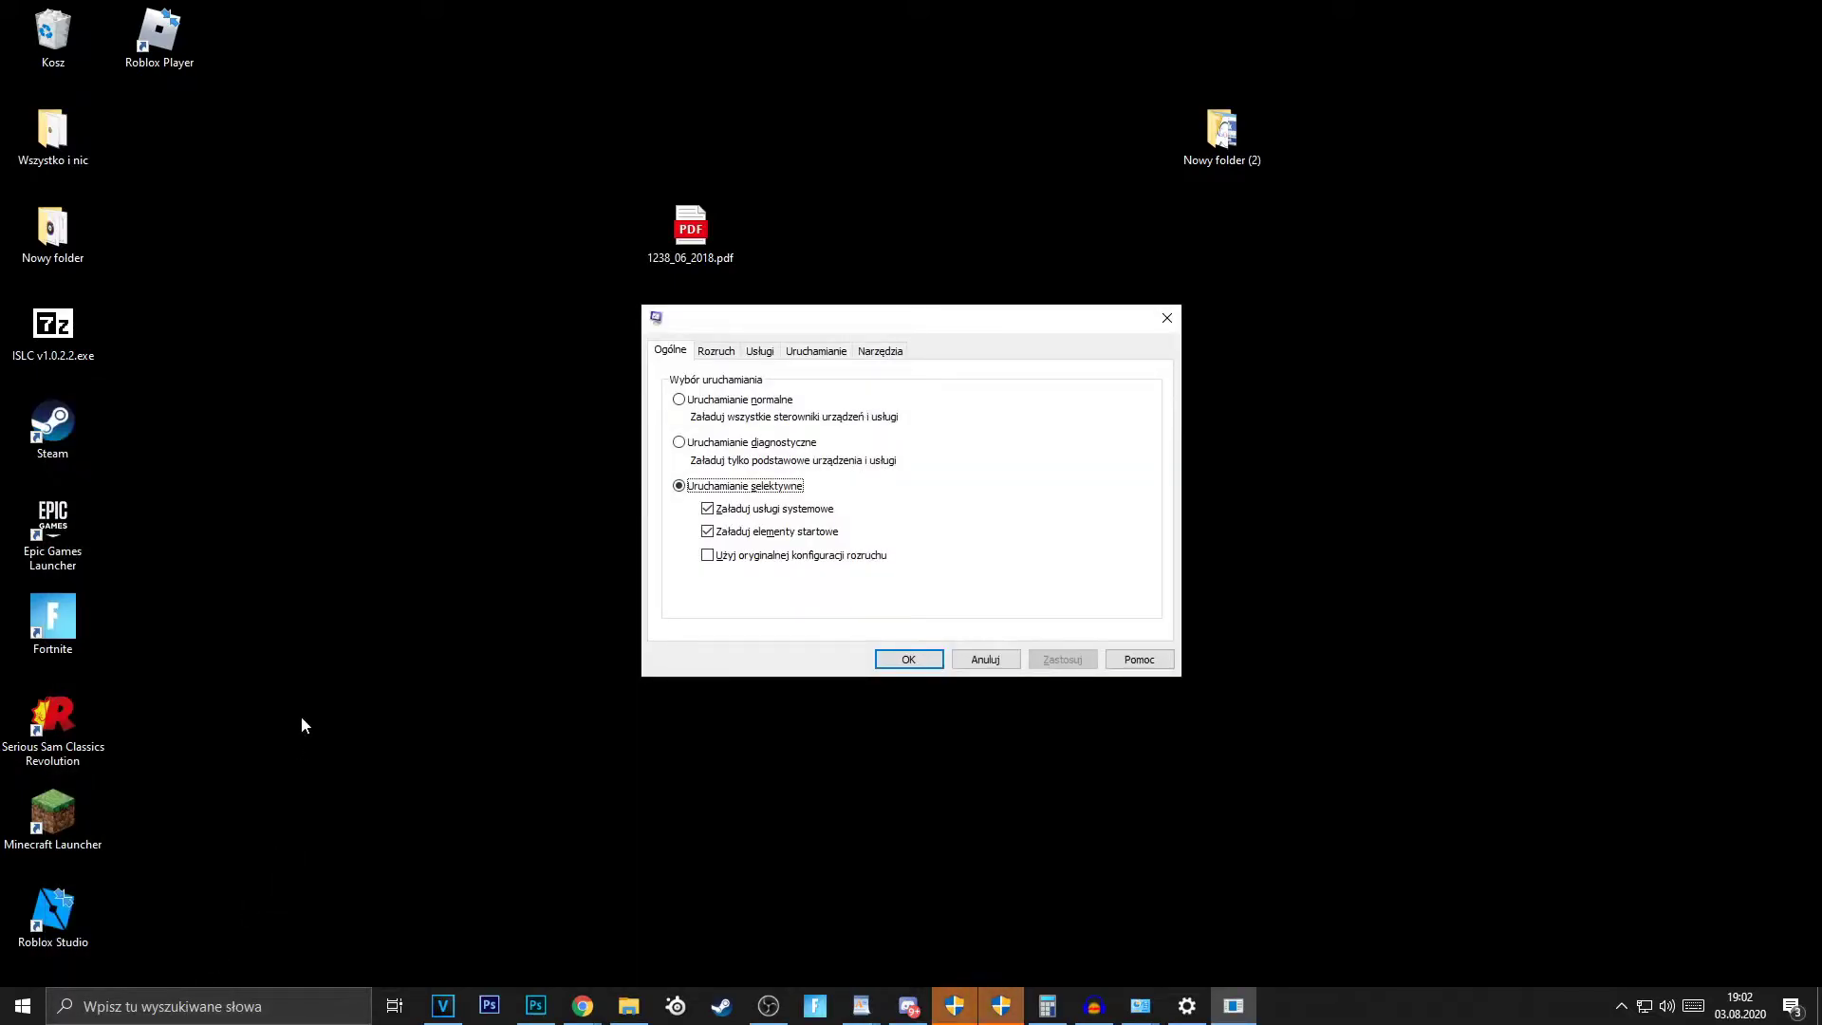
Enable booting without a GUI and set the advanced boot option for processor count to the highest number available
click(712, 353)
click(865, 534)
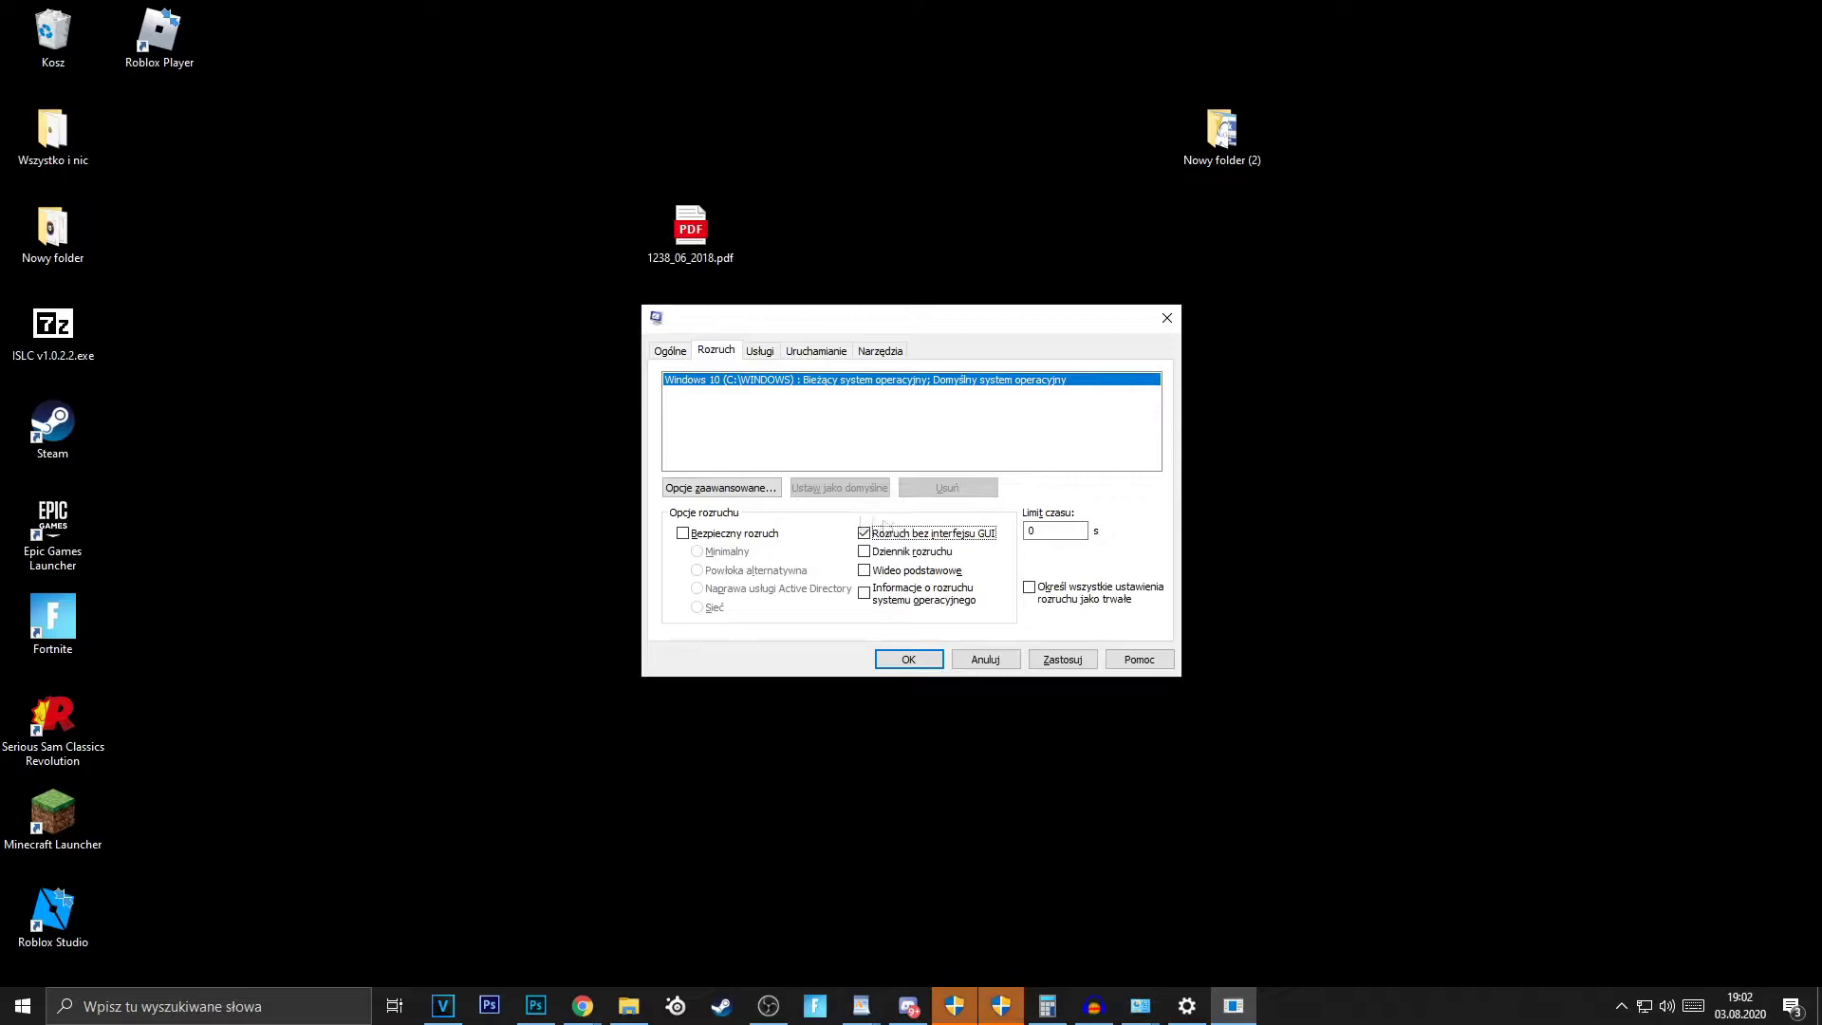
click(753, 492)
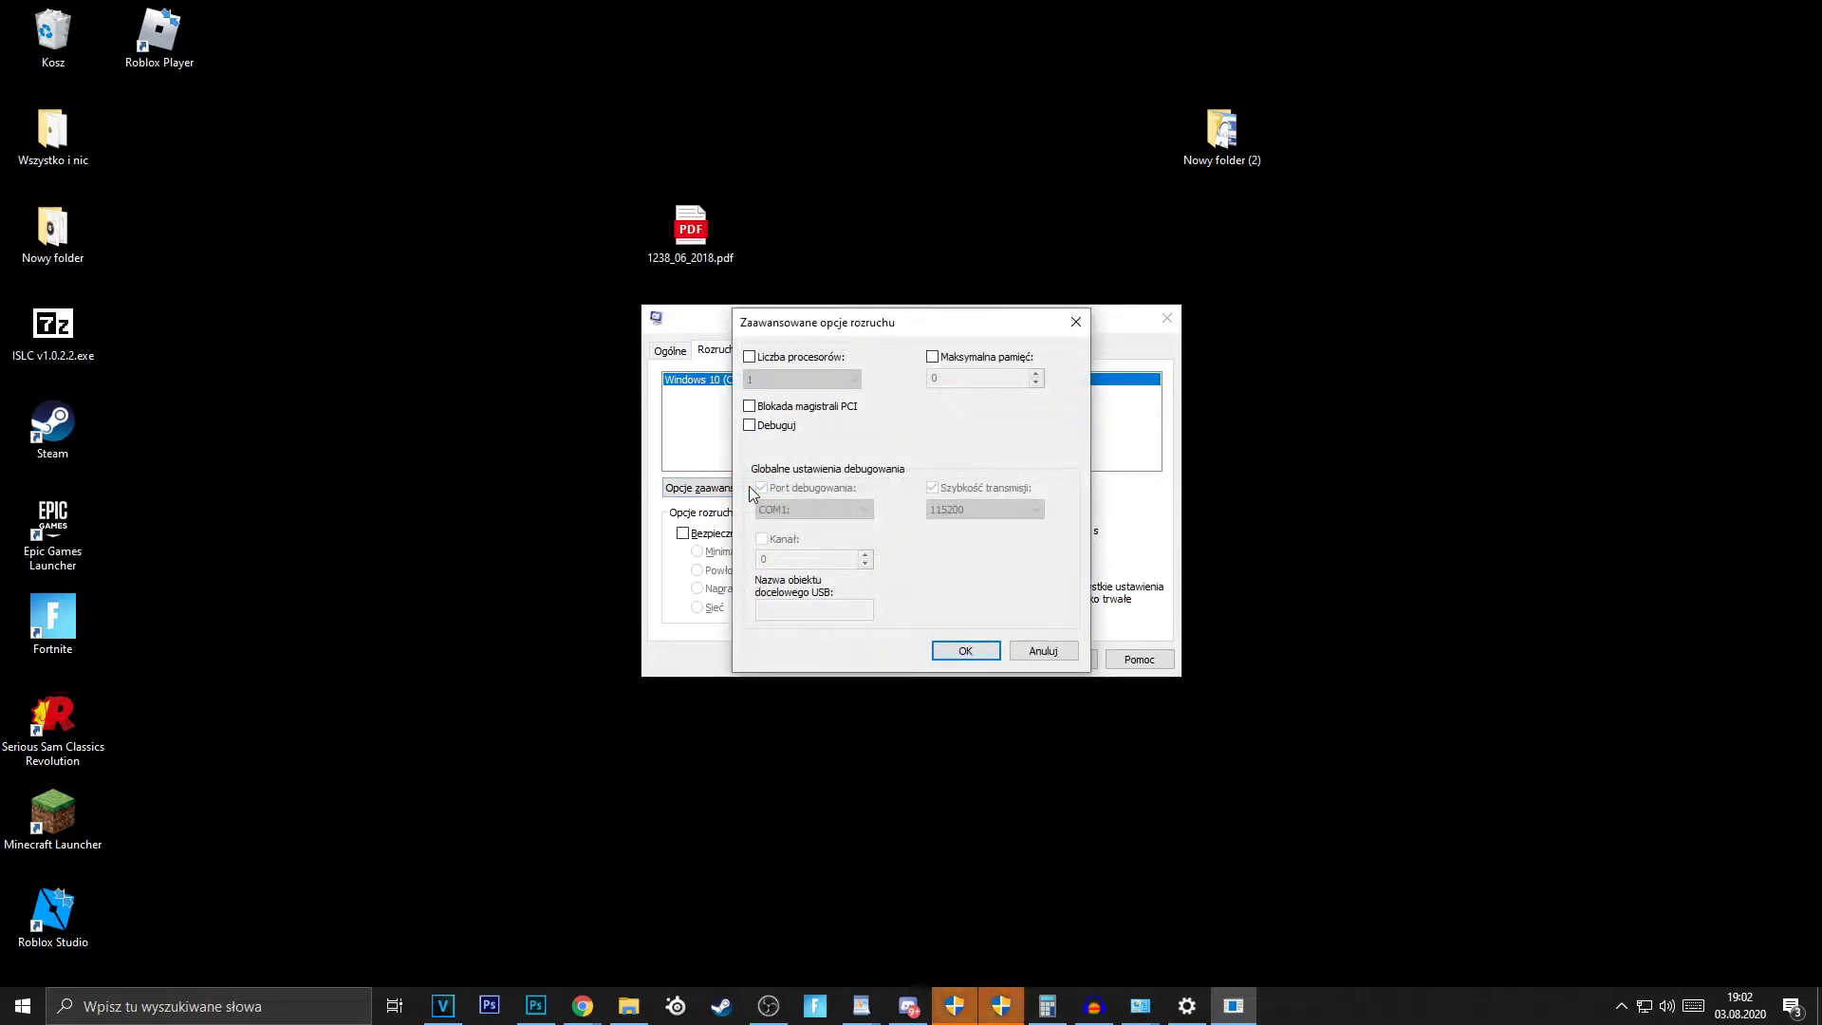
click(750, 358)
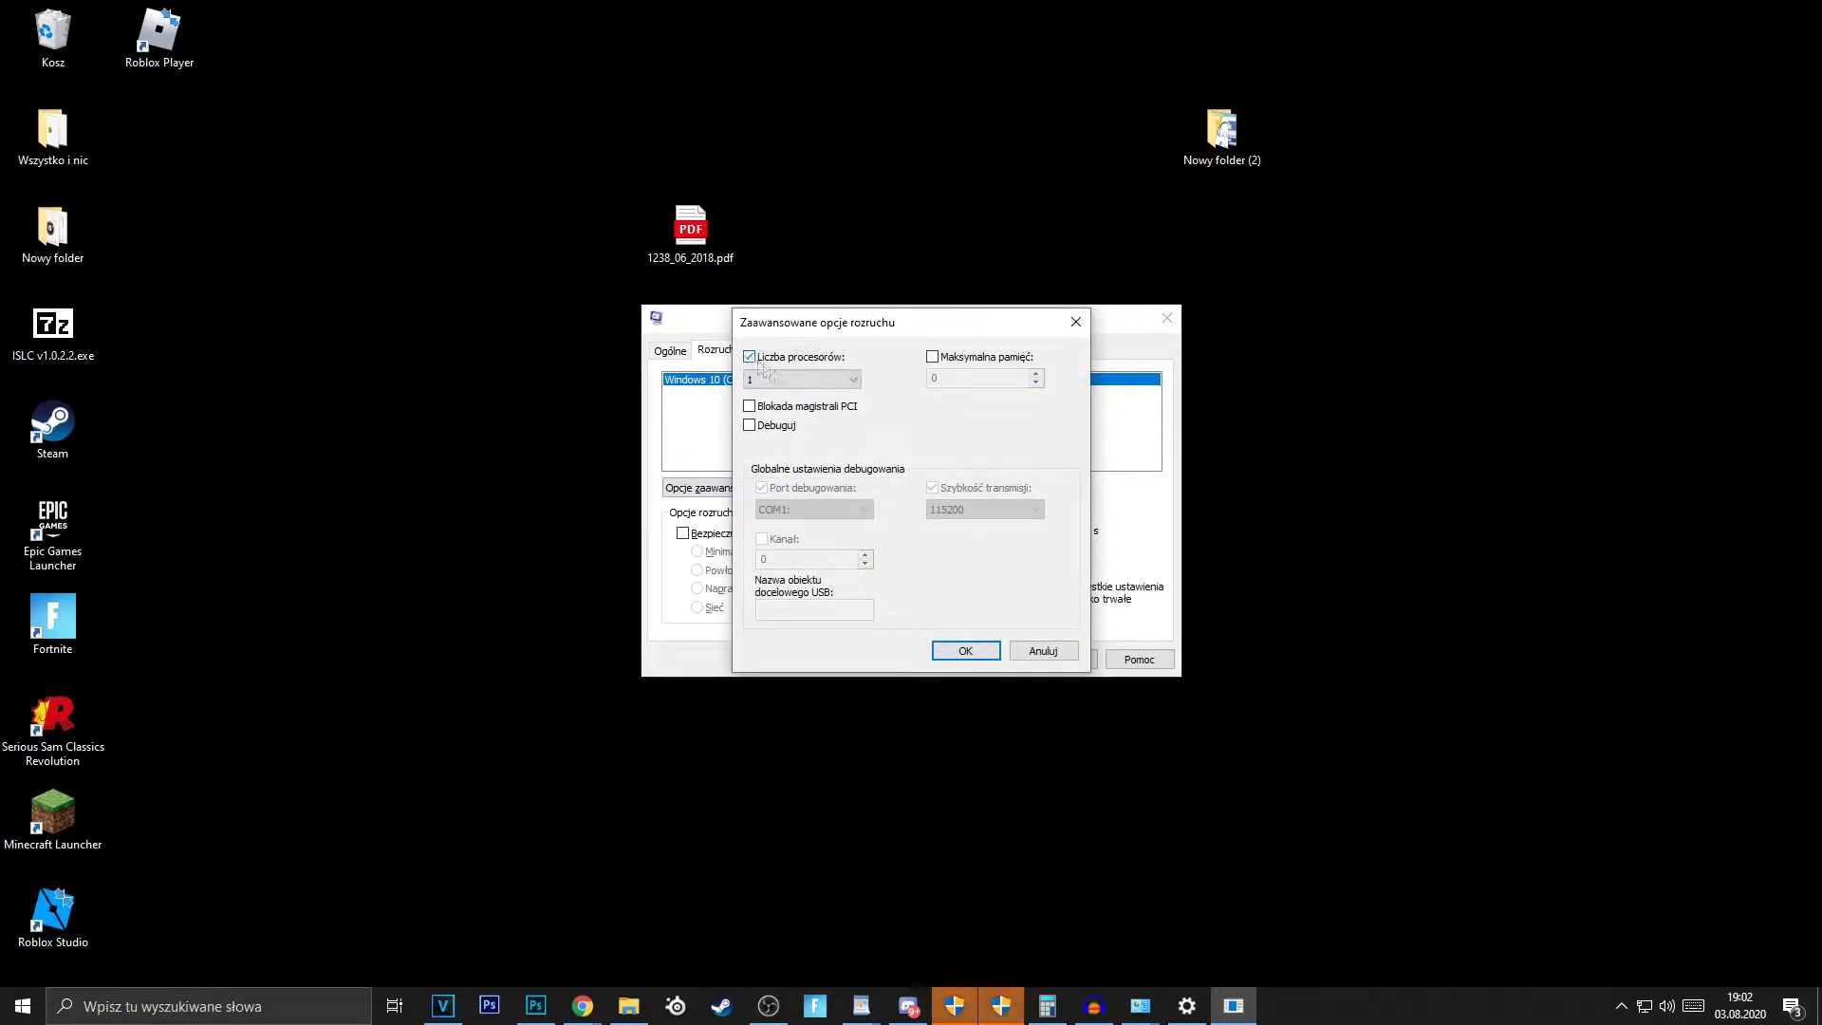
click(790, 382)
click(773, 585)
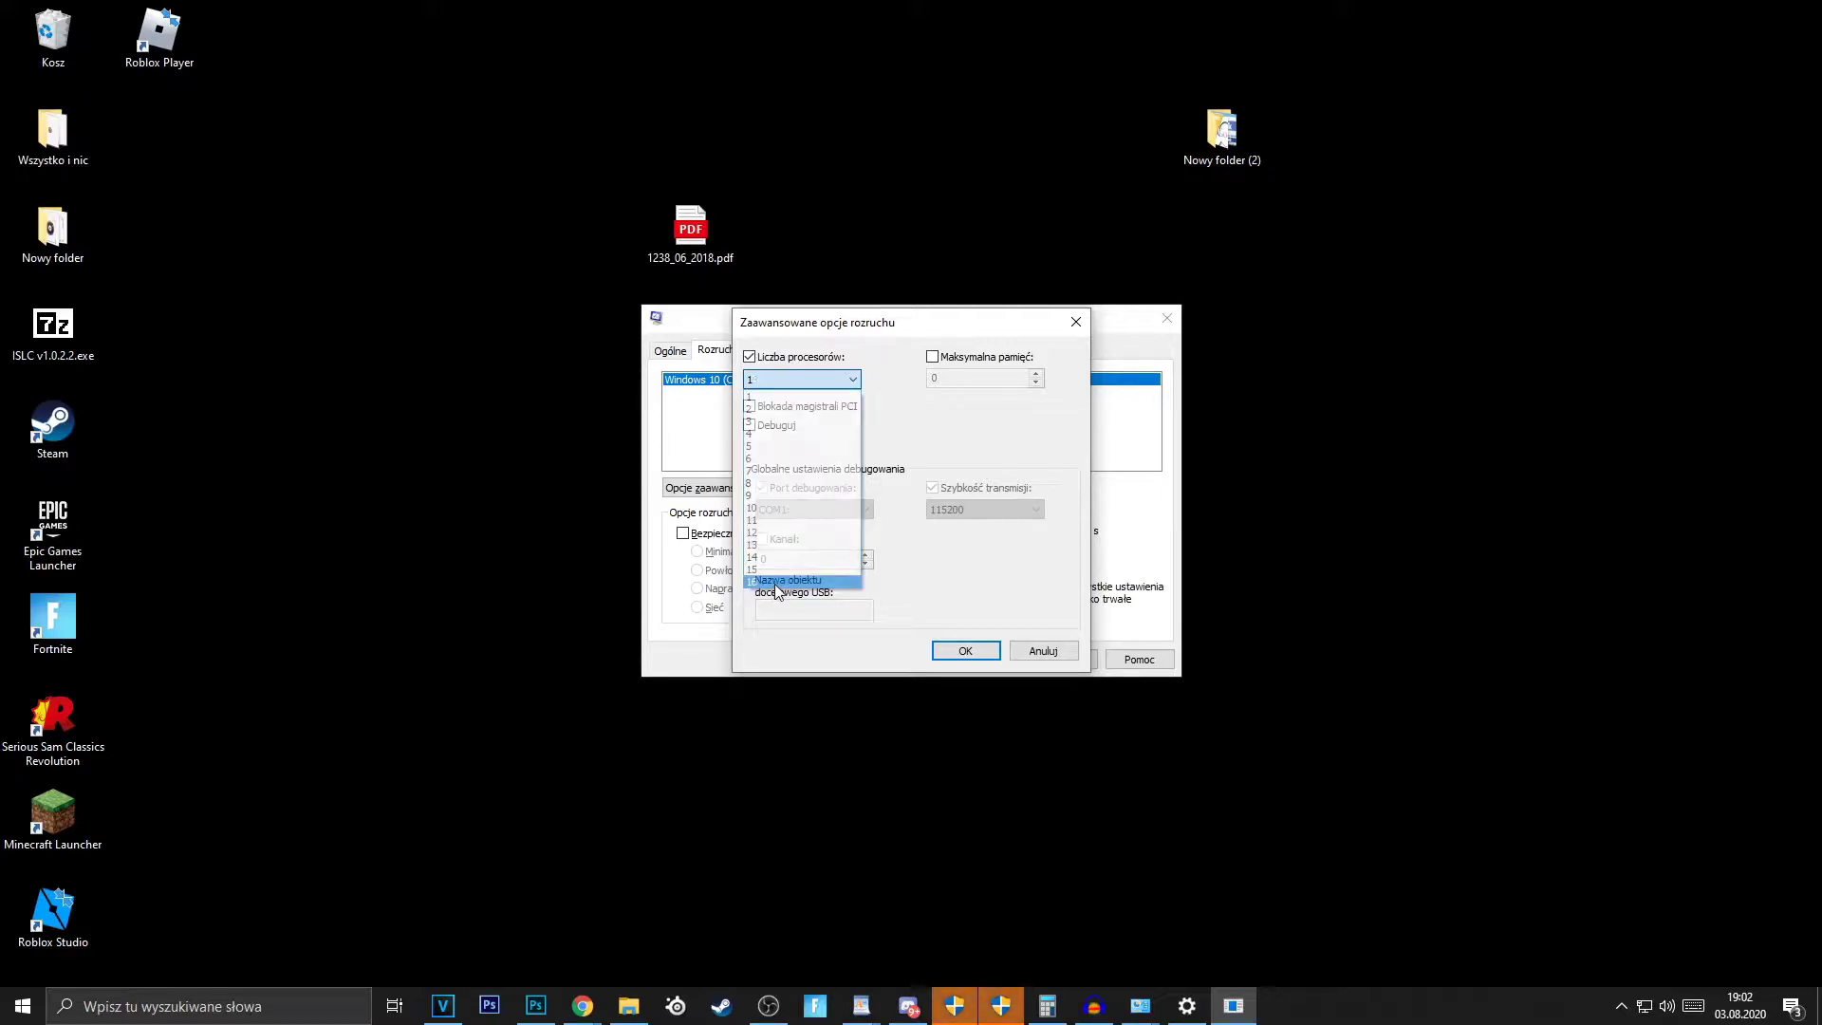
click(965, 651)
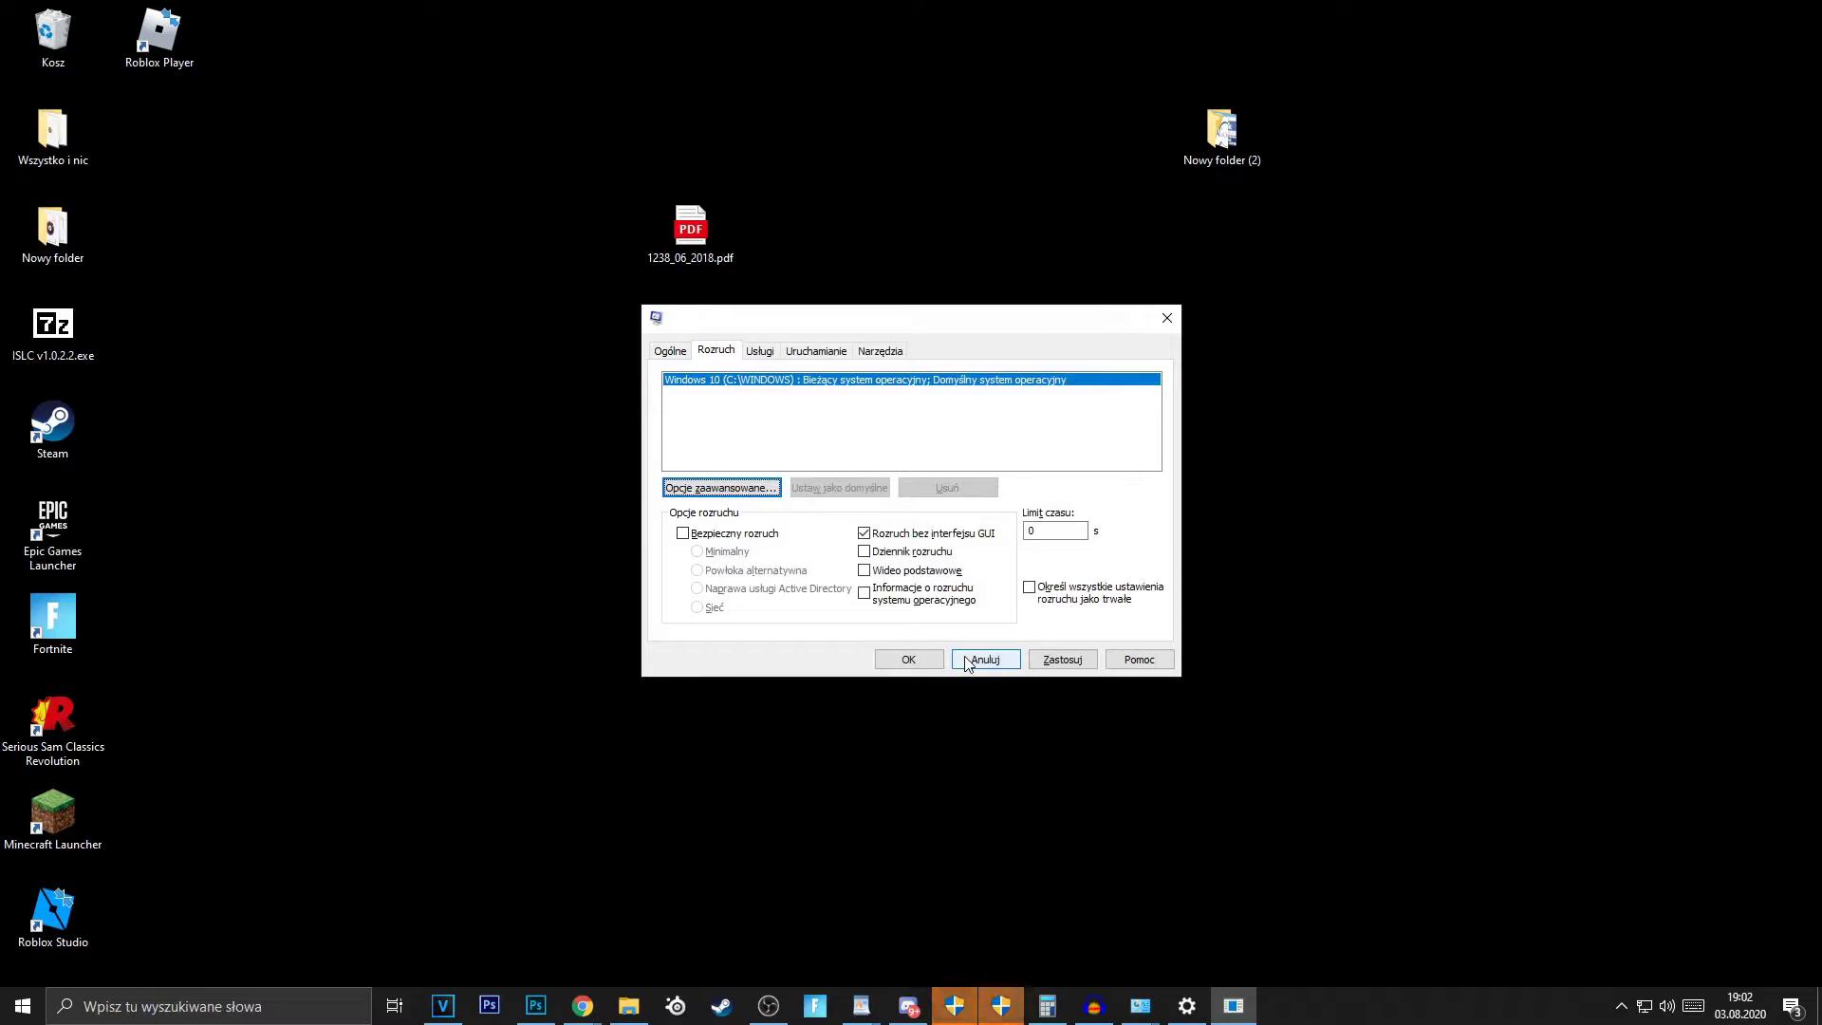
Disable CyberGhost 7 Service in System Configuration's list of services
click(760, 353)
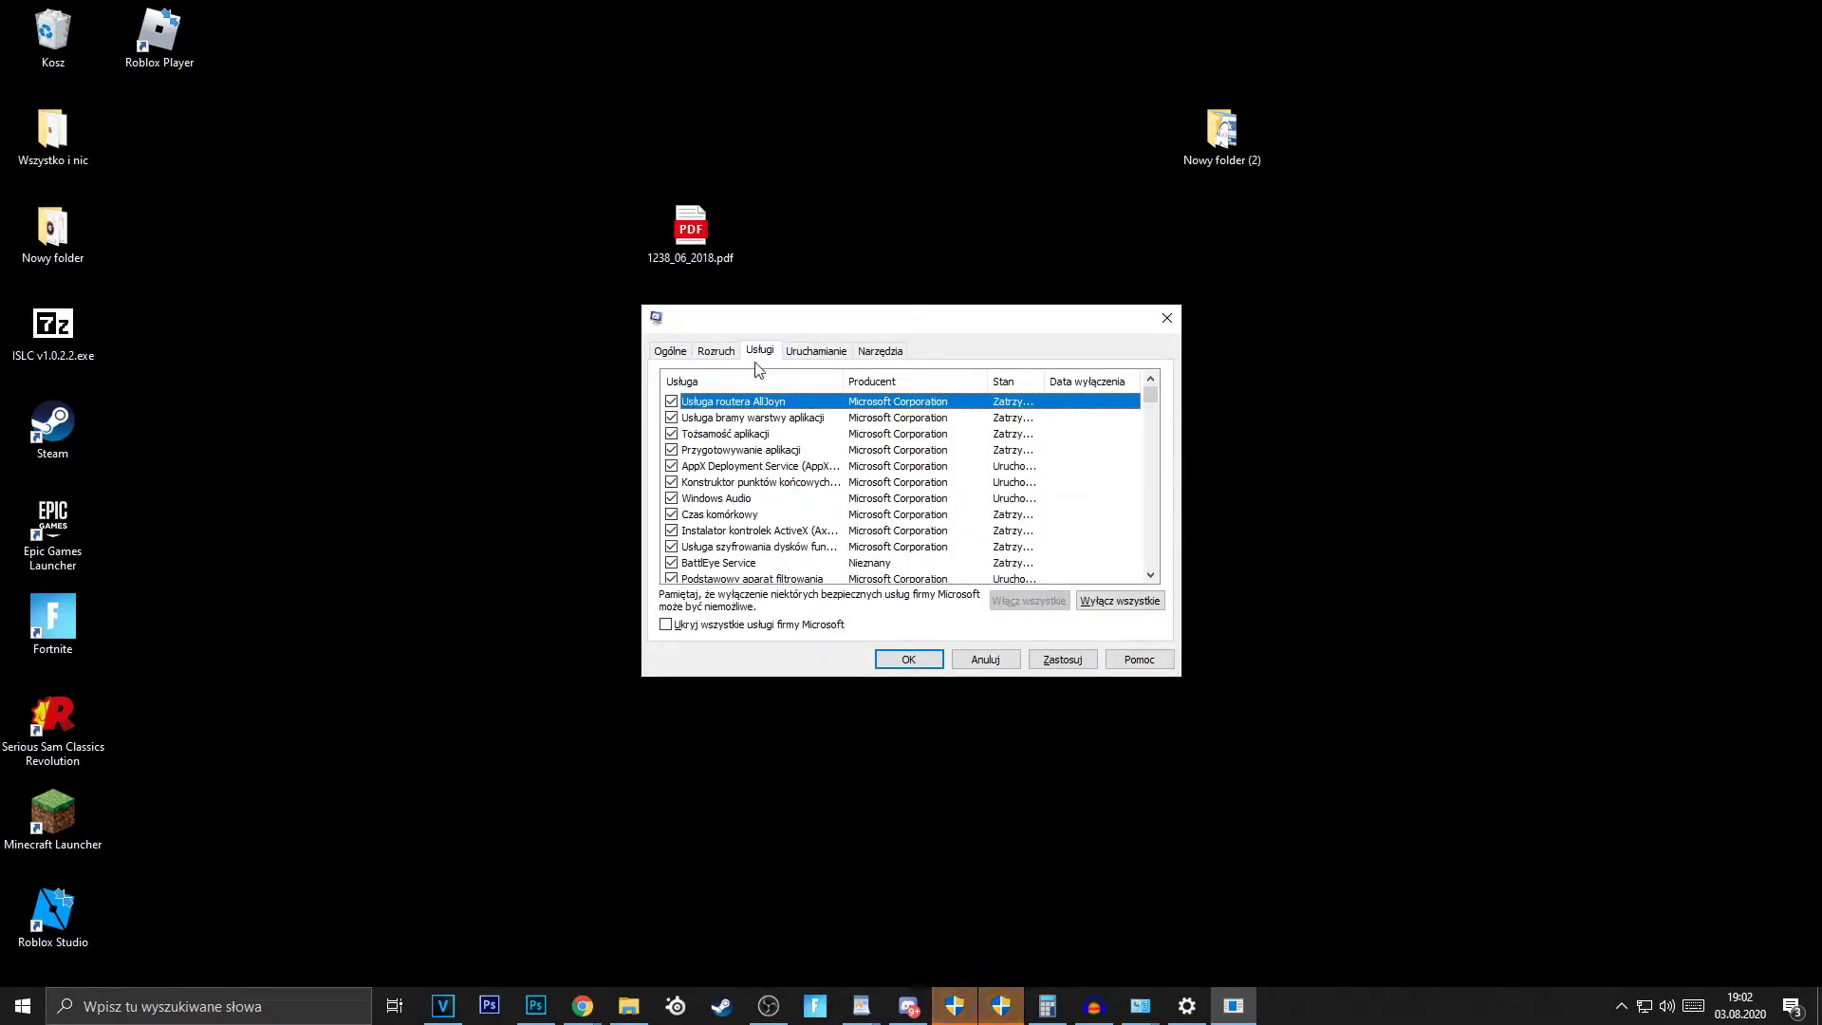
click(672, 515)
click(672, 499)
click(672, 466)
click(672, 466)
scroll(695, 489, down, 8)
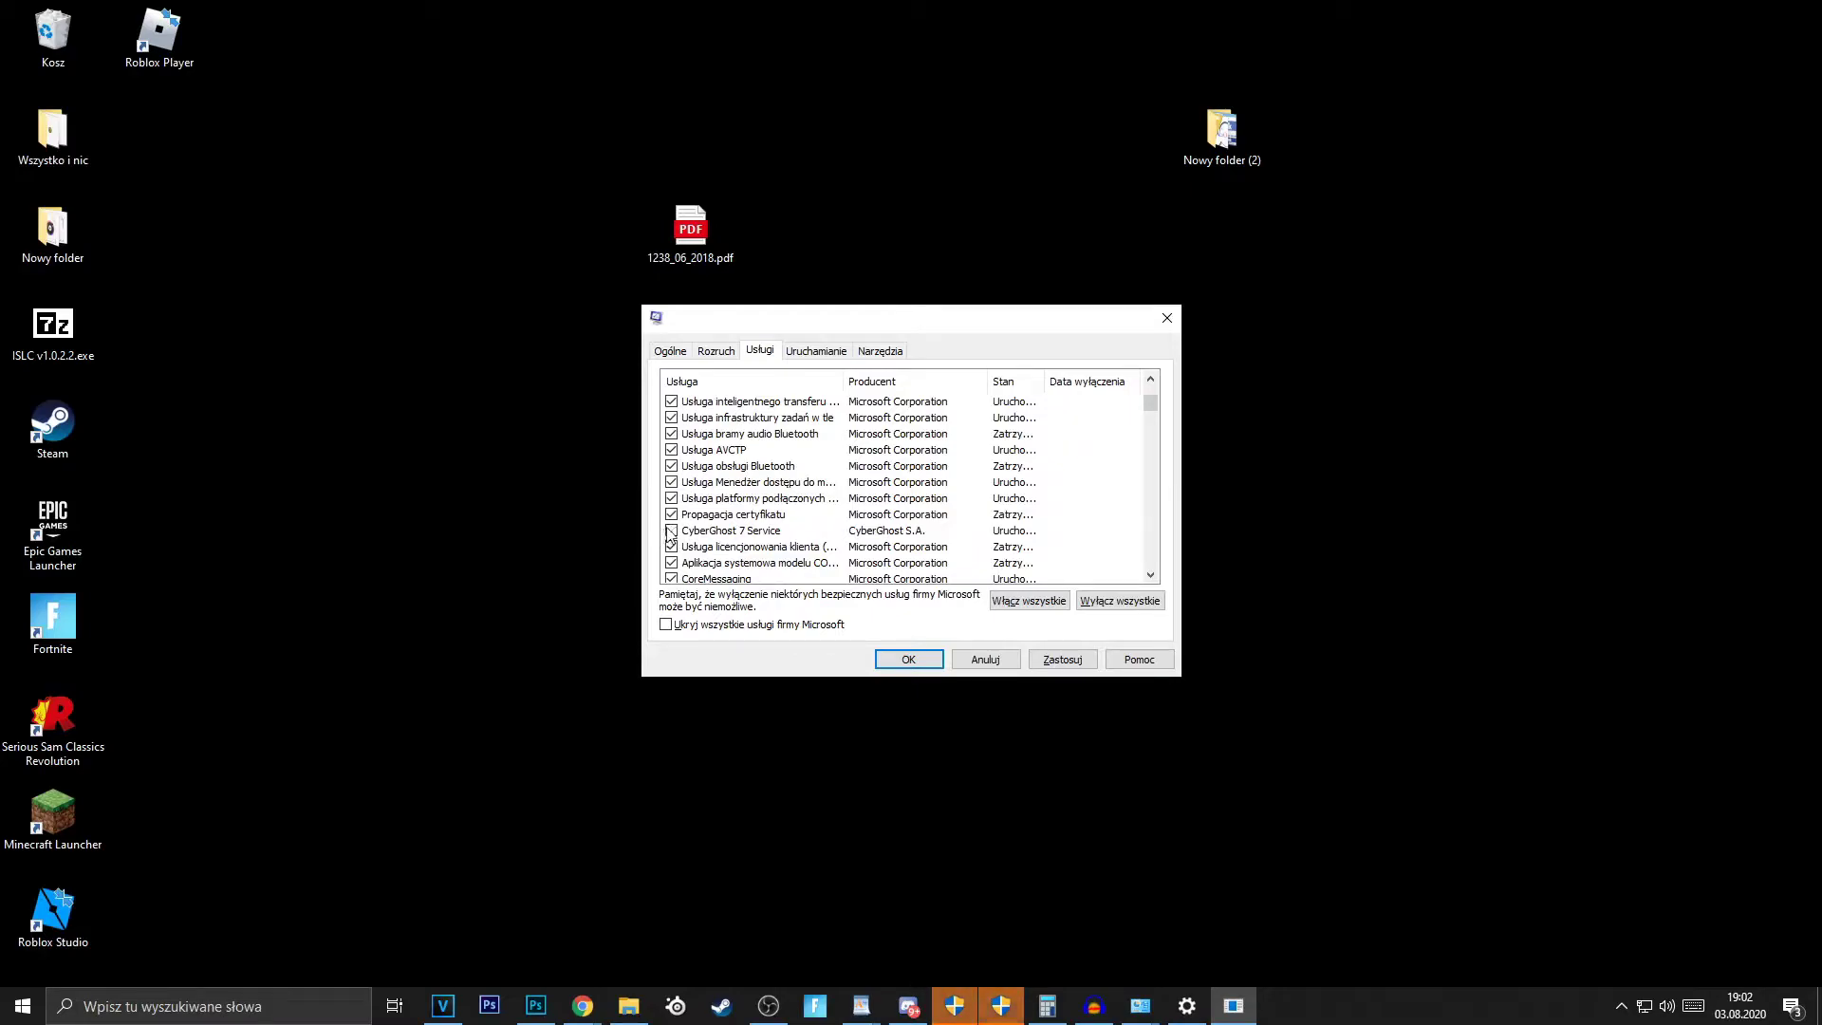
scroll(671, 534, down, 2)
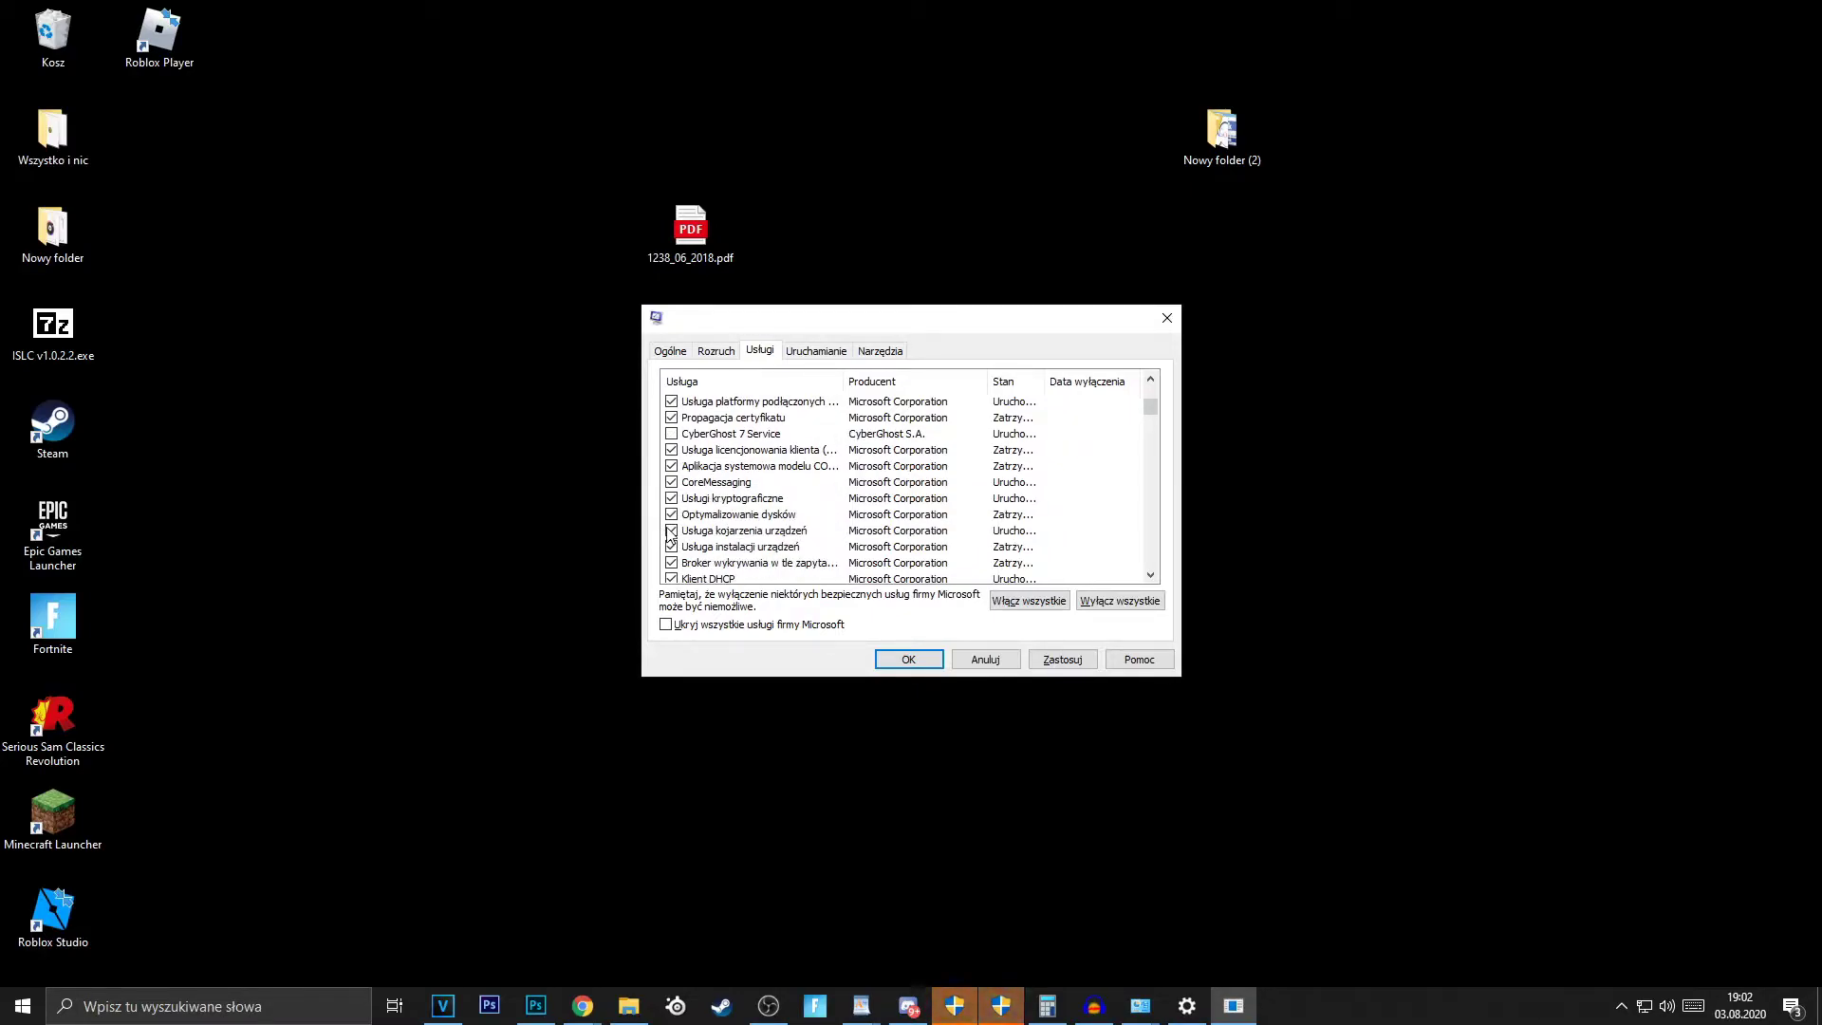
Hide all Microsoft services, leave Everything, McAfee WebAdvisor, Mozilla Maintenance, SAMSUNG Mobile Connectivity, Steam Client and VirtualBox disabled, and apply the configuration
click(667, 625)
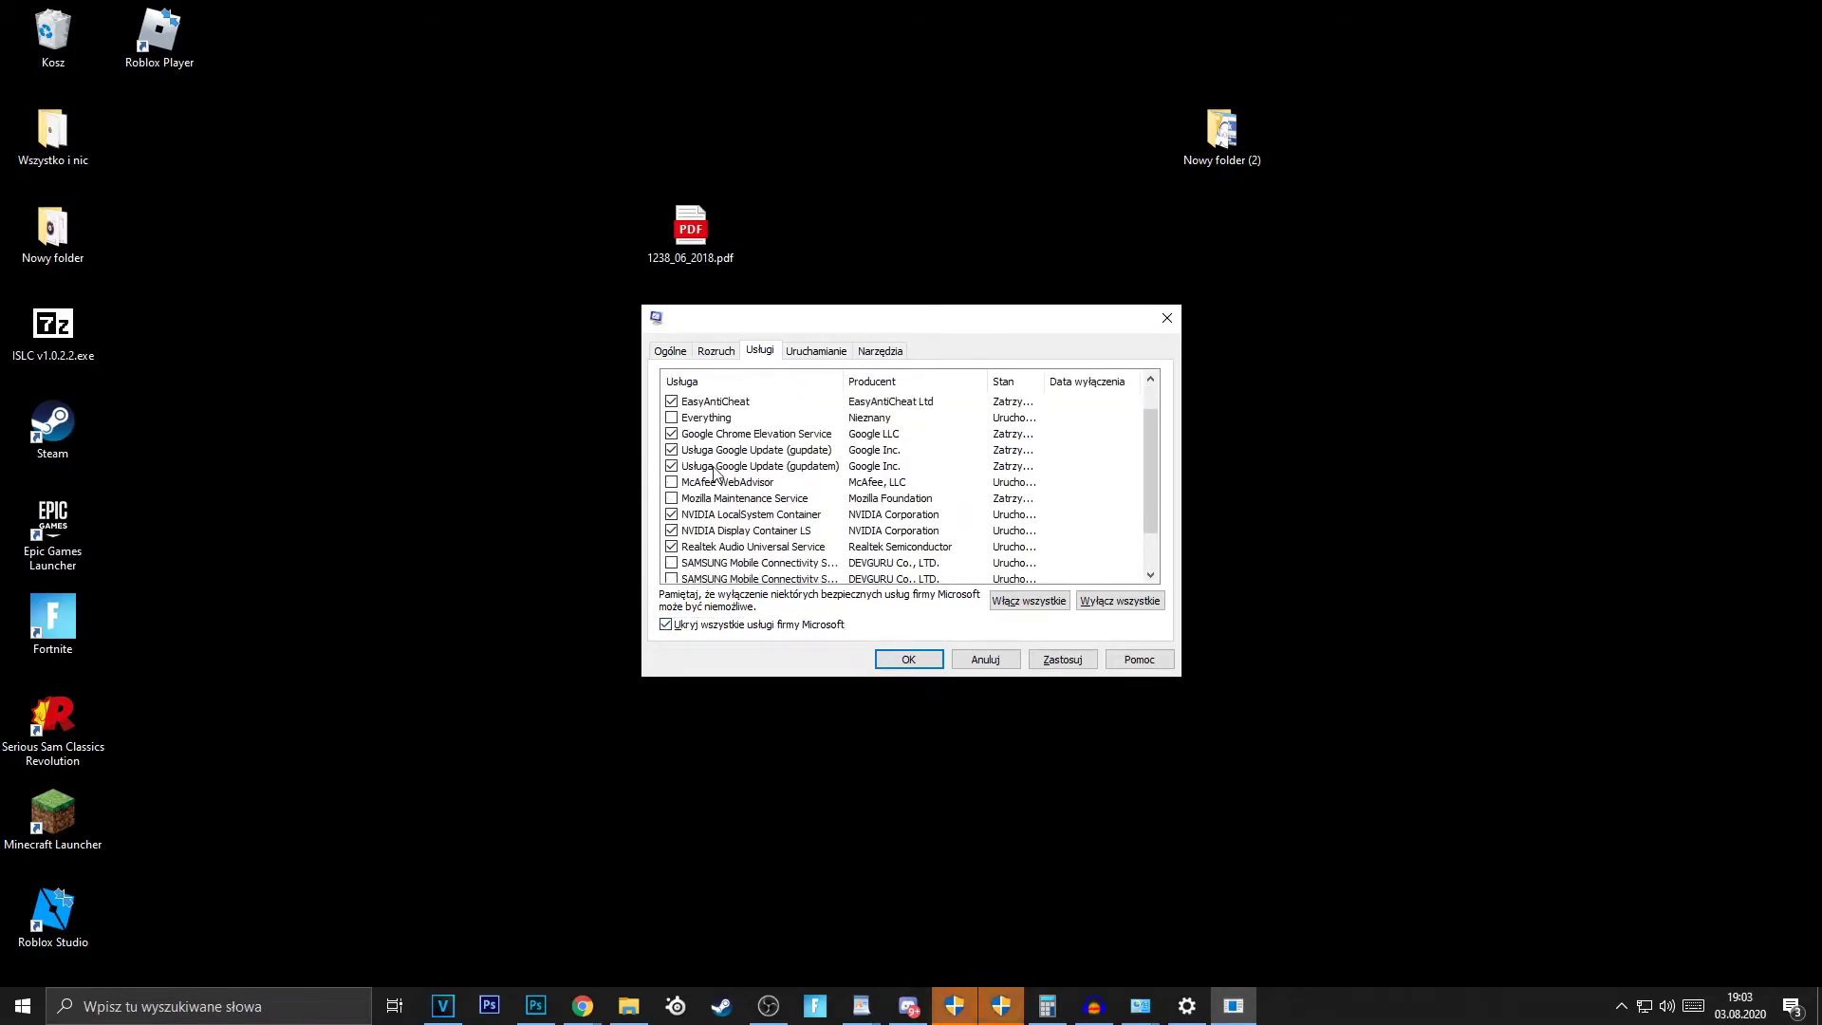
scroll(714, 475, down, 1)
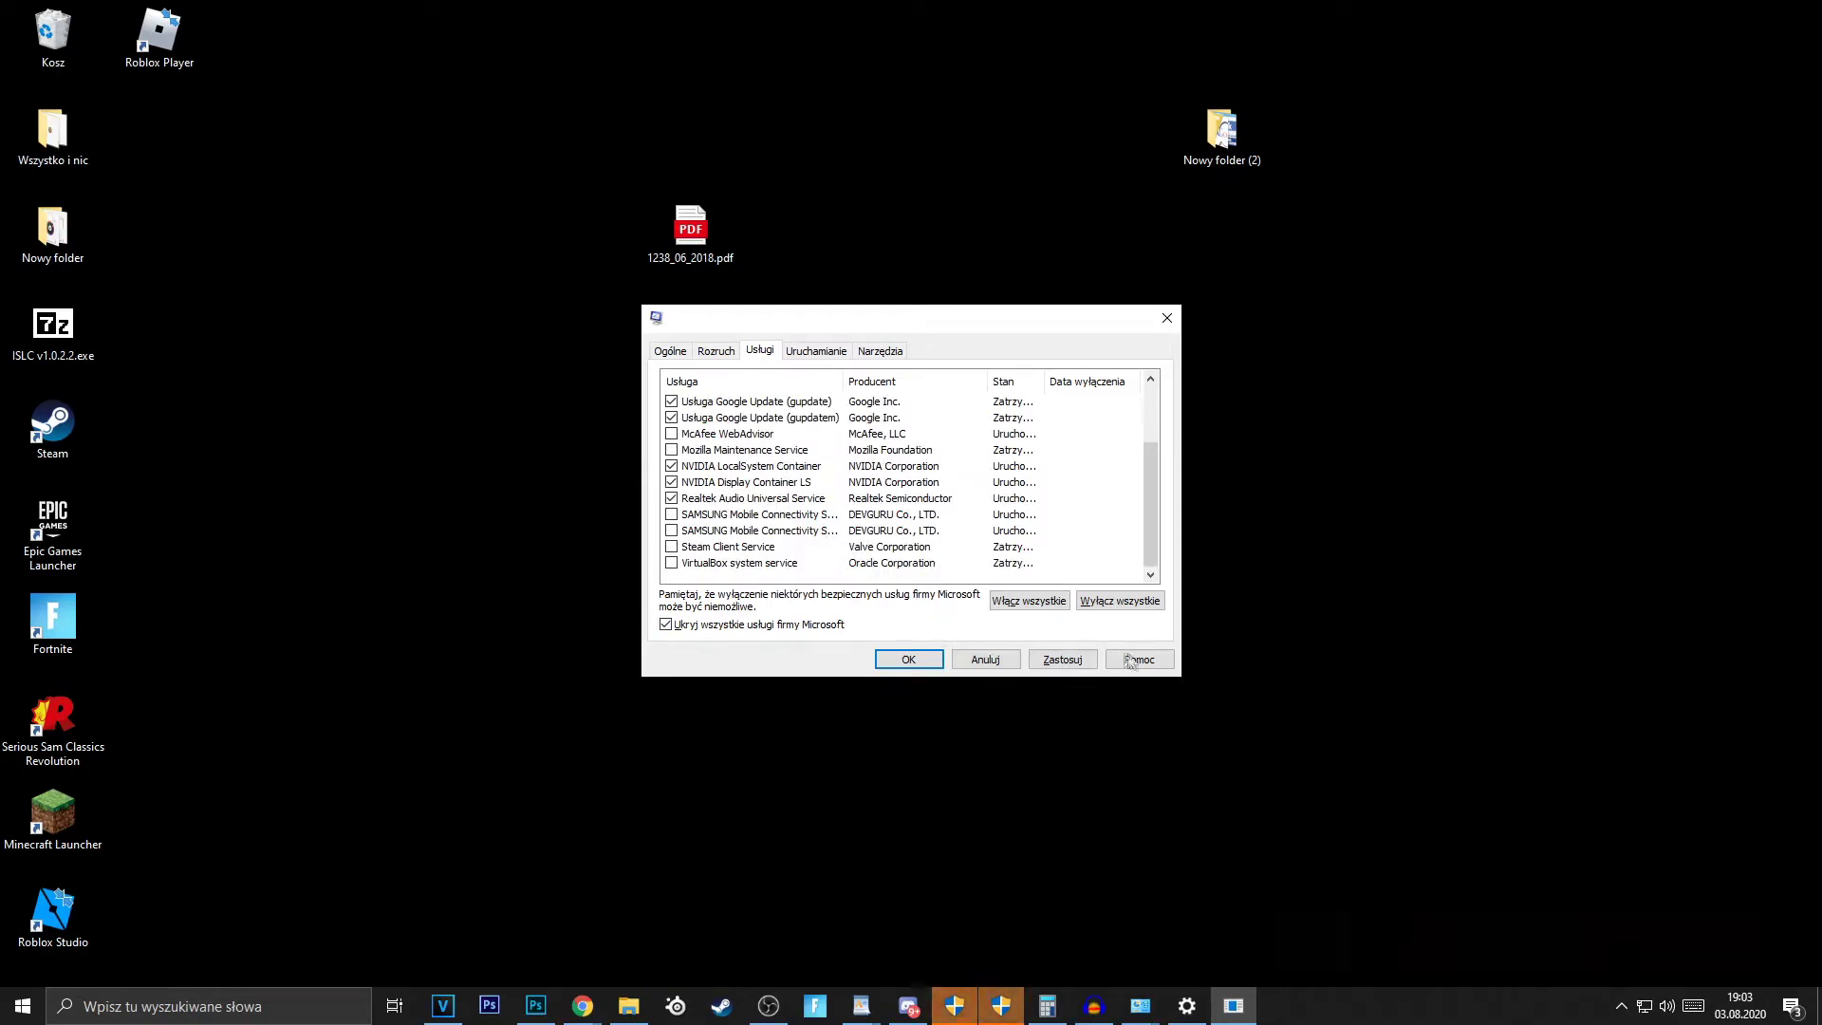
click(1060, 661)
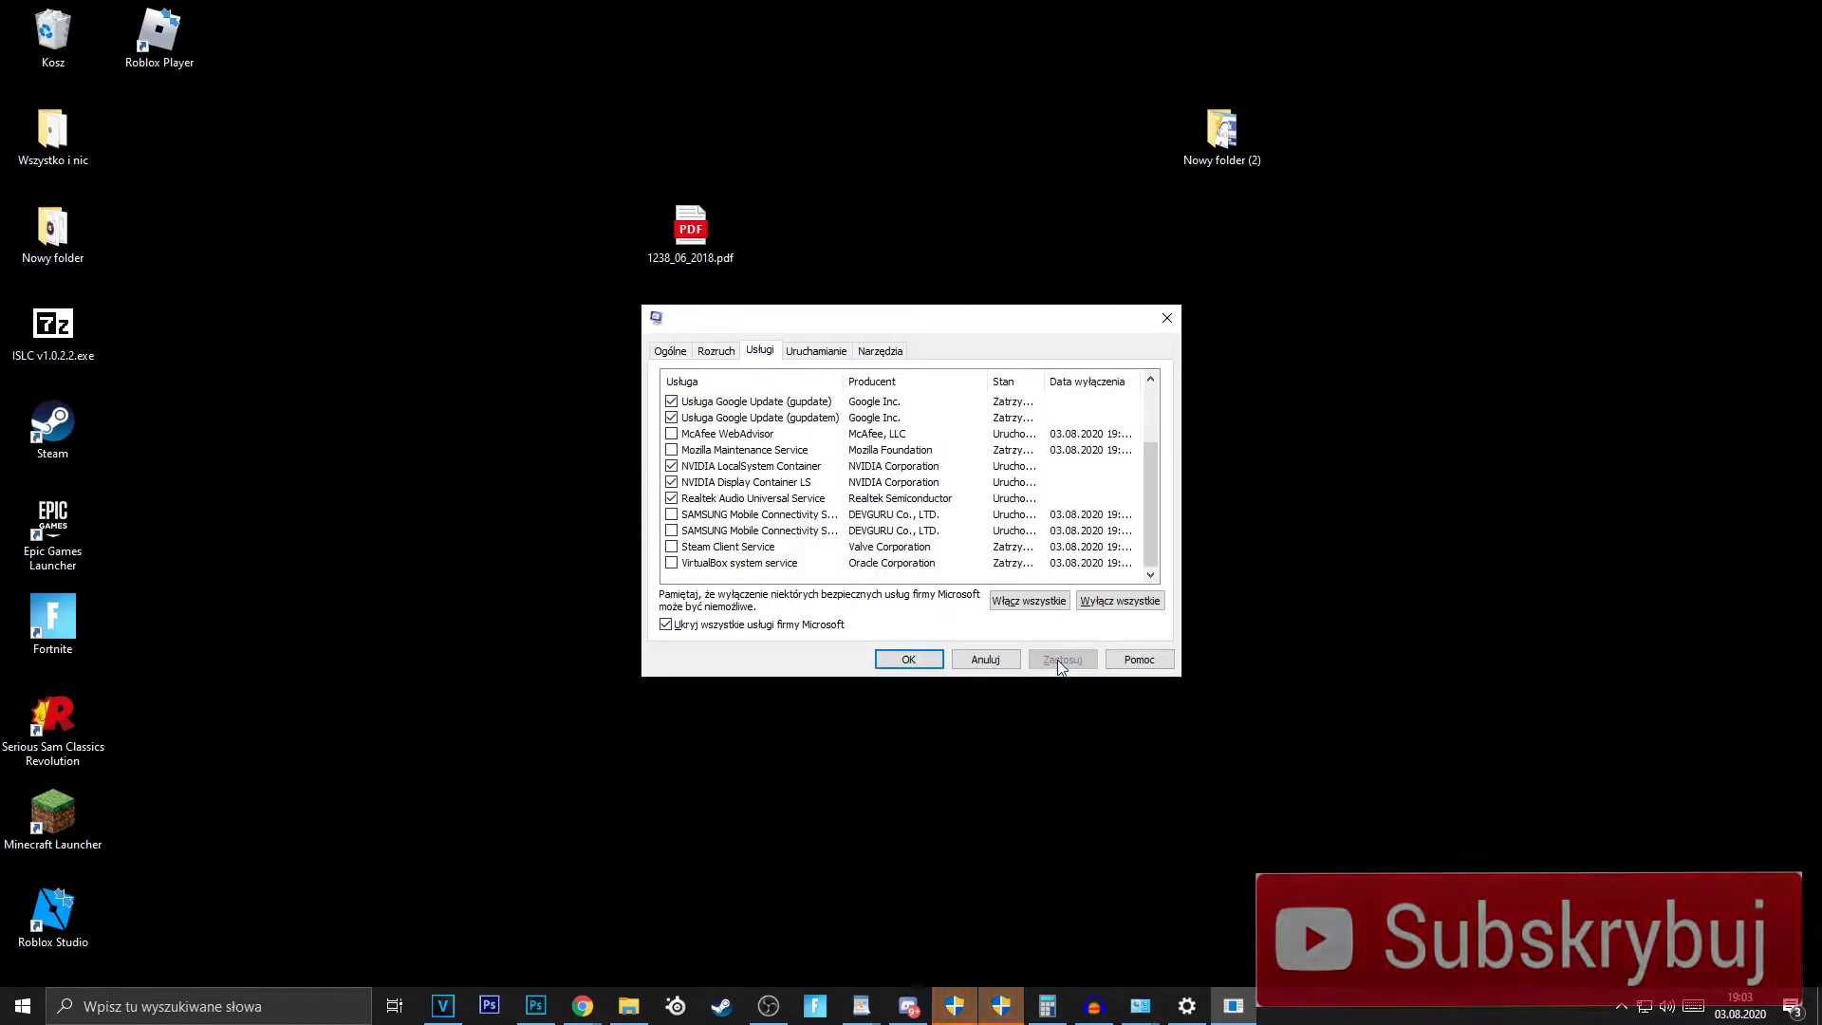
Open Task Manager's startup list from System Configuration, and move and narrow its window
click(829, 360)
click(895, 408)
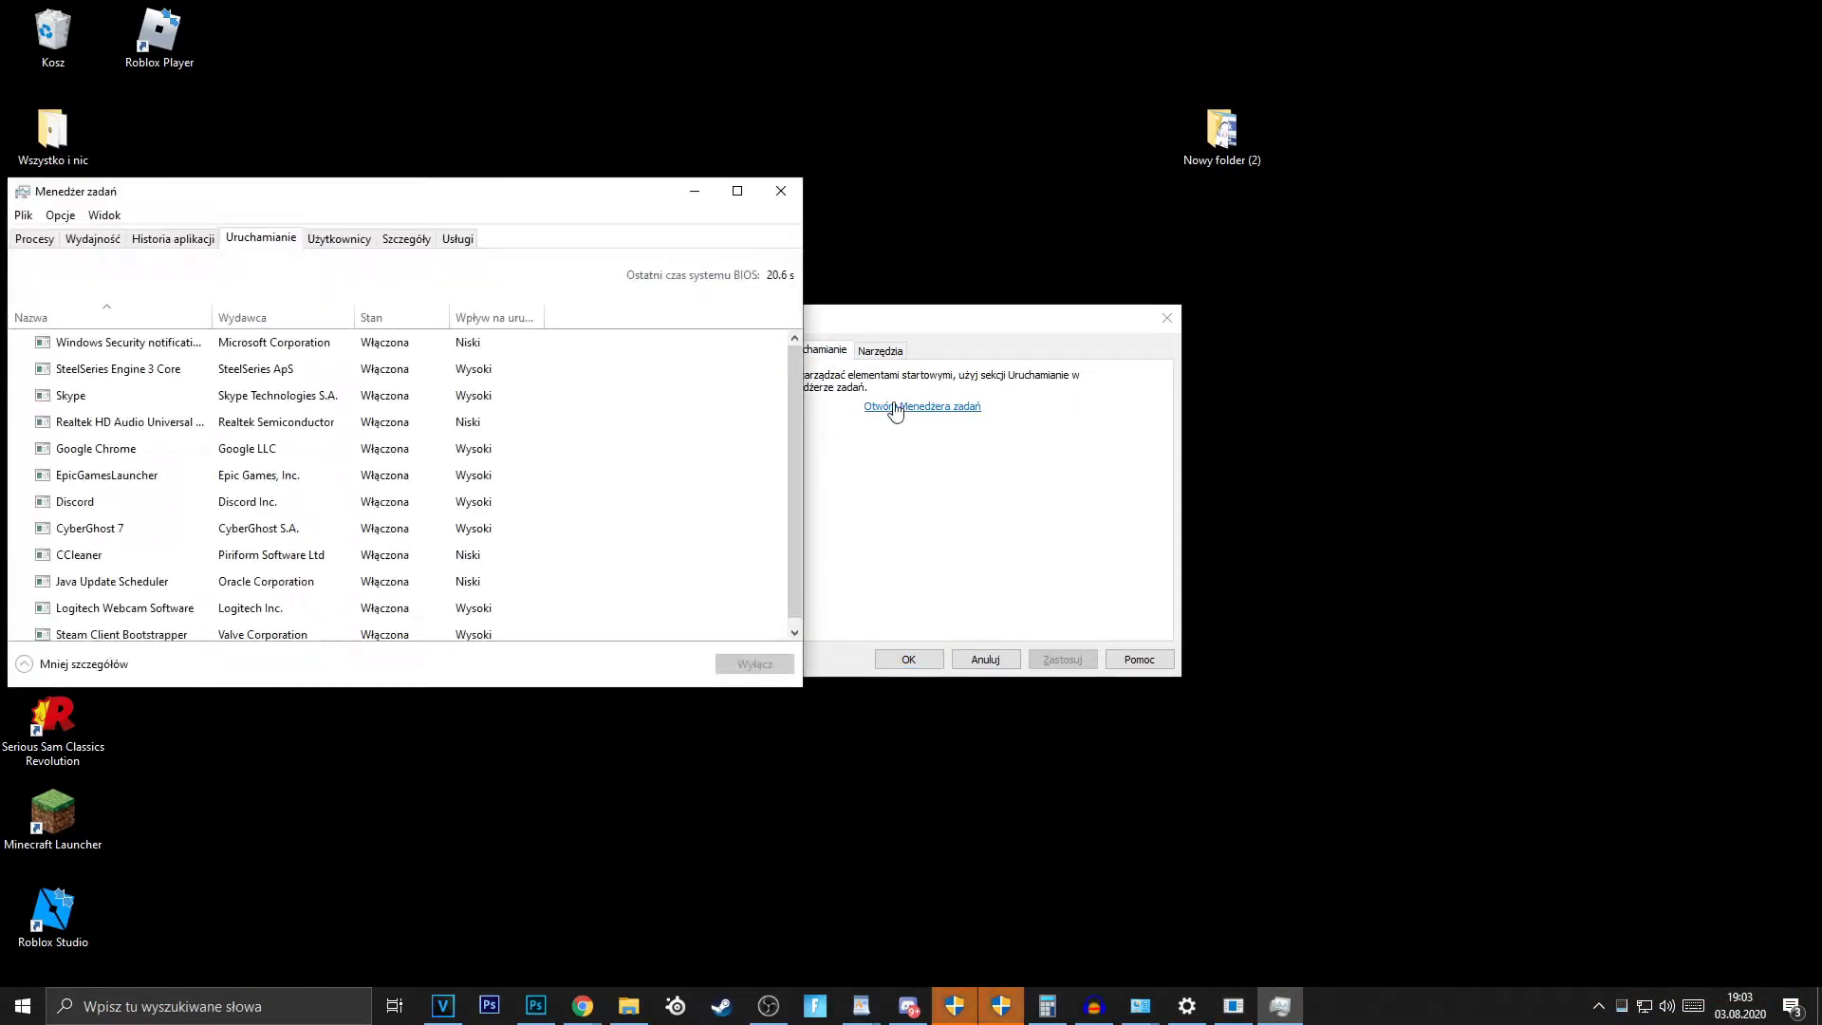
drag(570, 200, 807, 220)
drag(1041, 356, 895, 356)
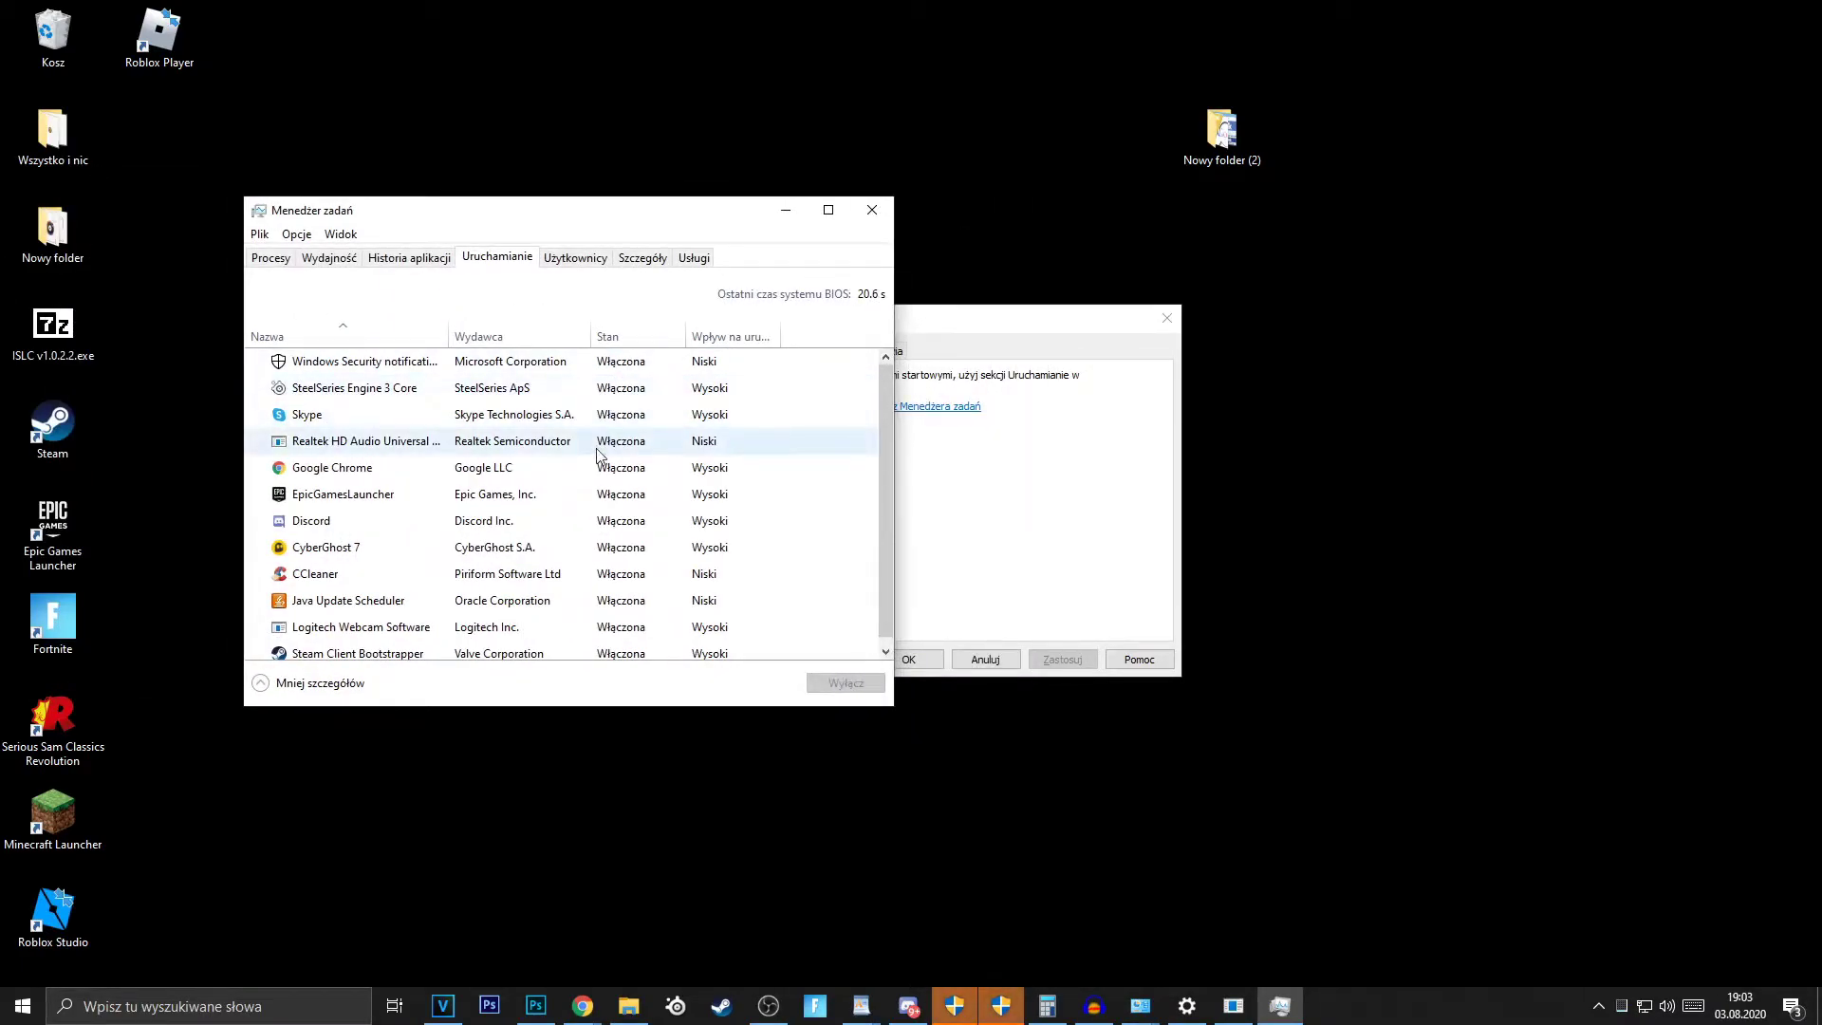
Disable CCleaner, CyberGhost 7 and Discord from launching at system startup
click(623, 581)
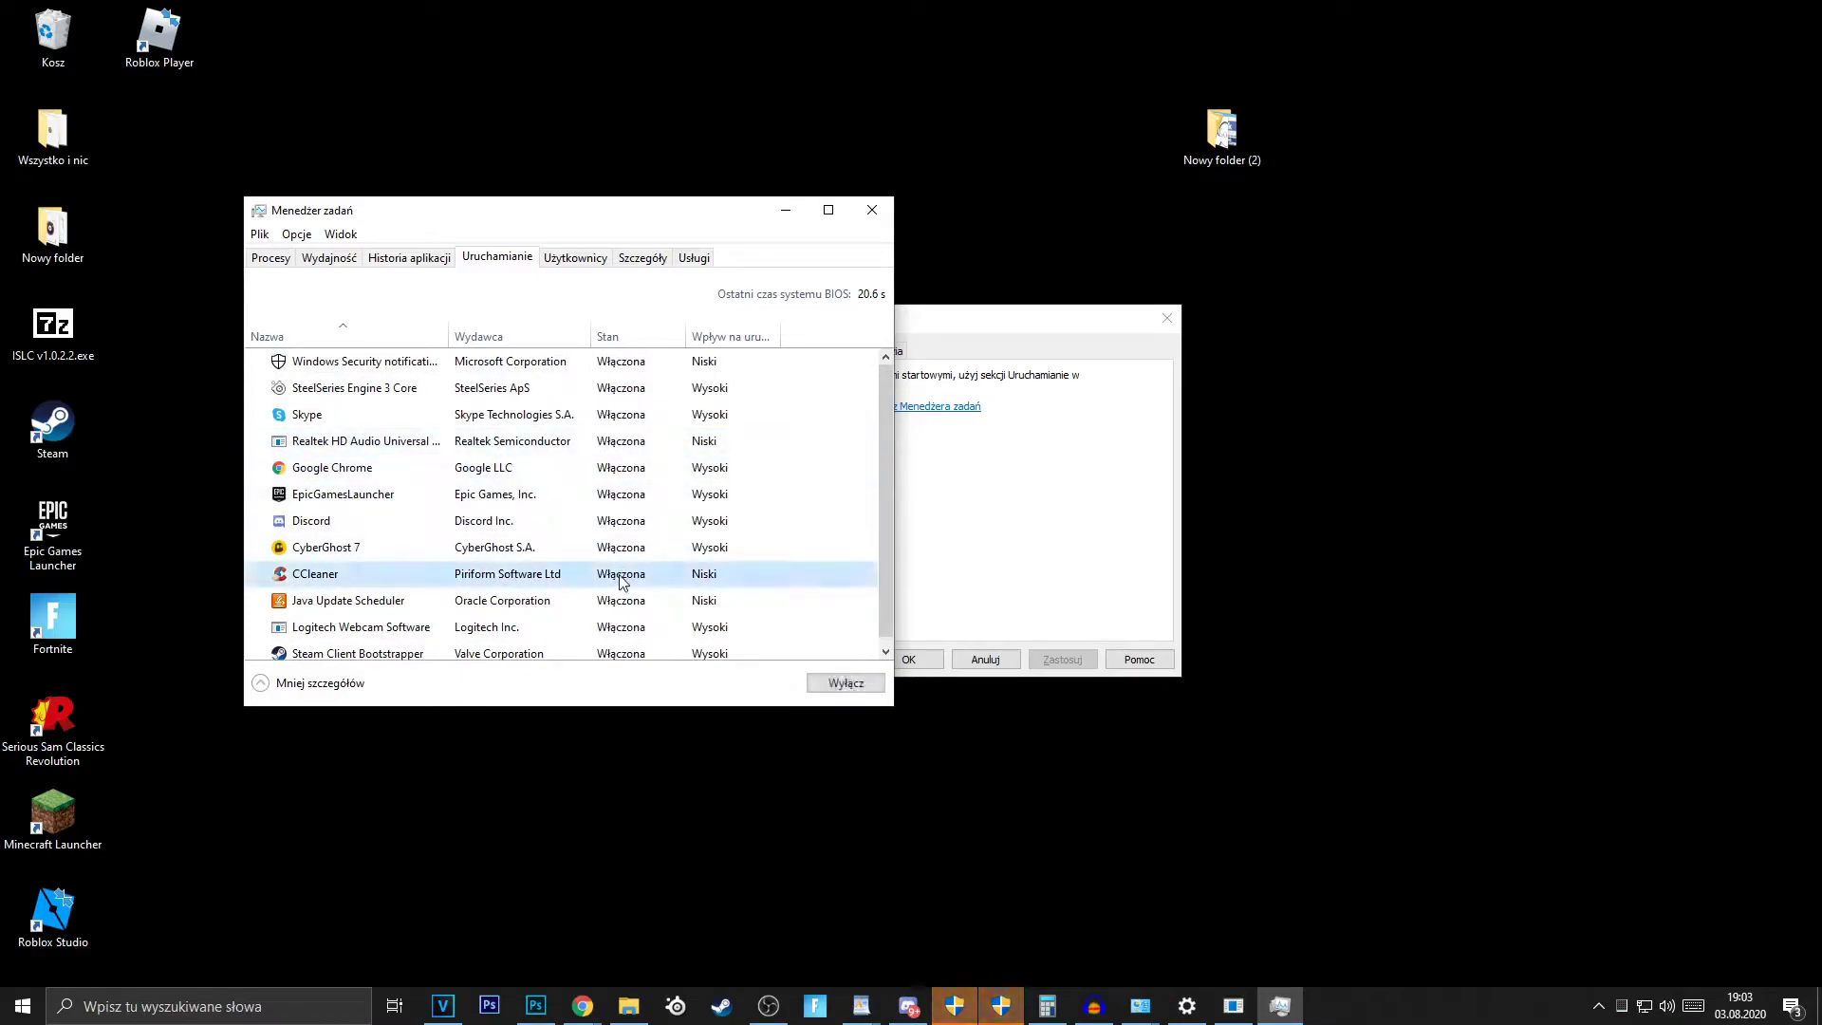
click(844, 684)
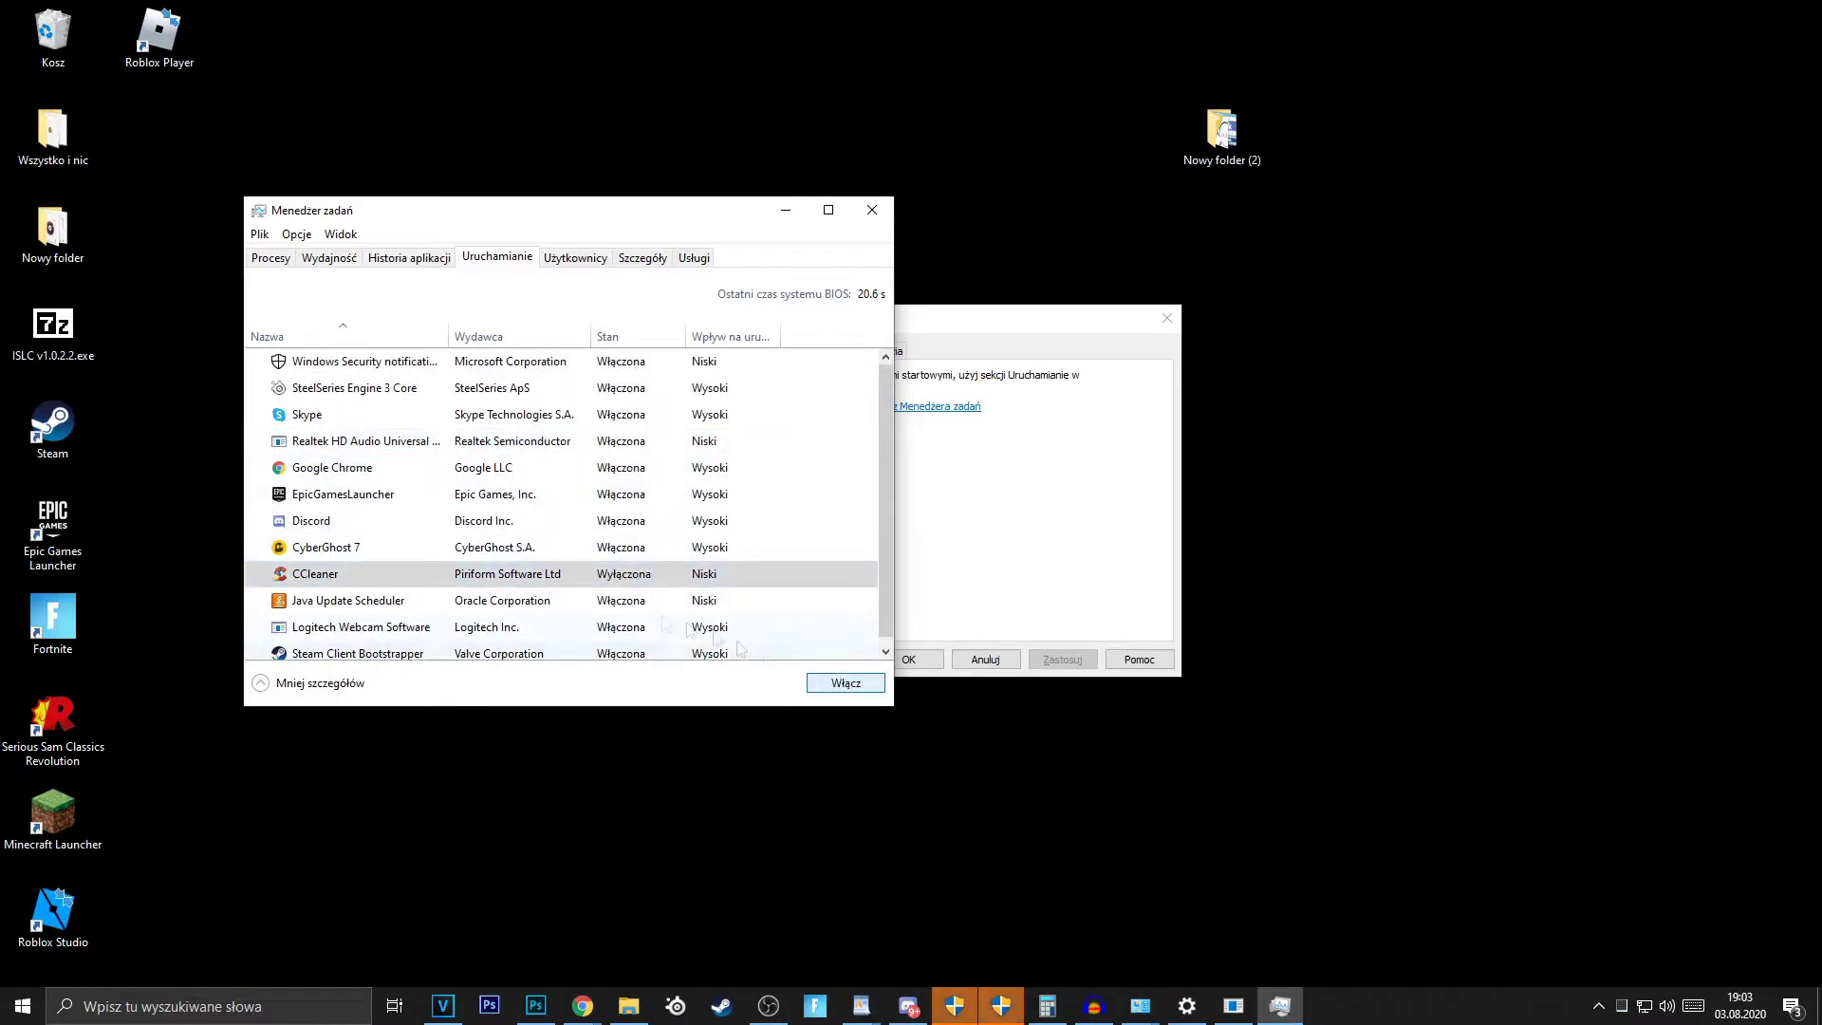
click(608, 553)
click(844, 683)
click(638, 527)
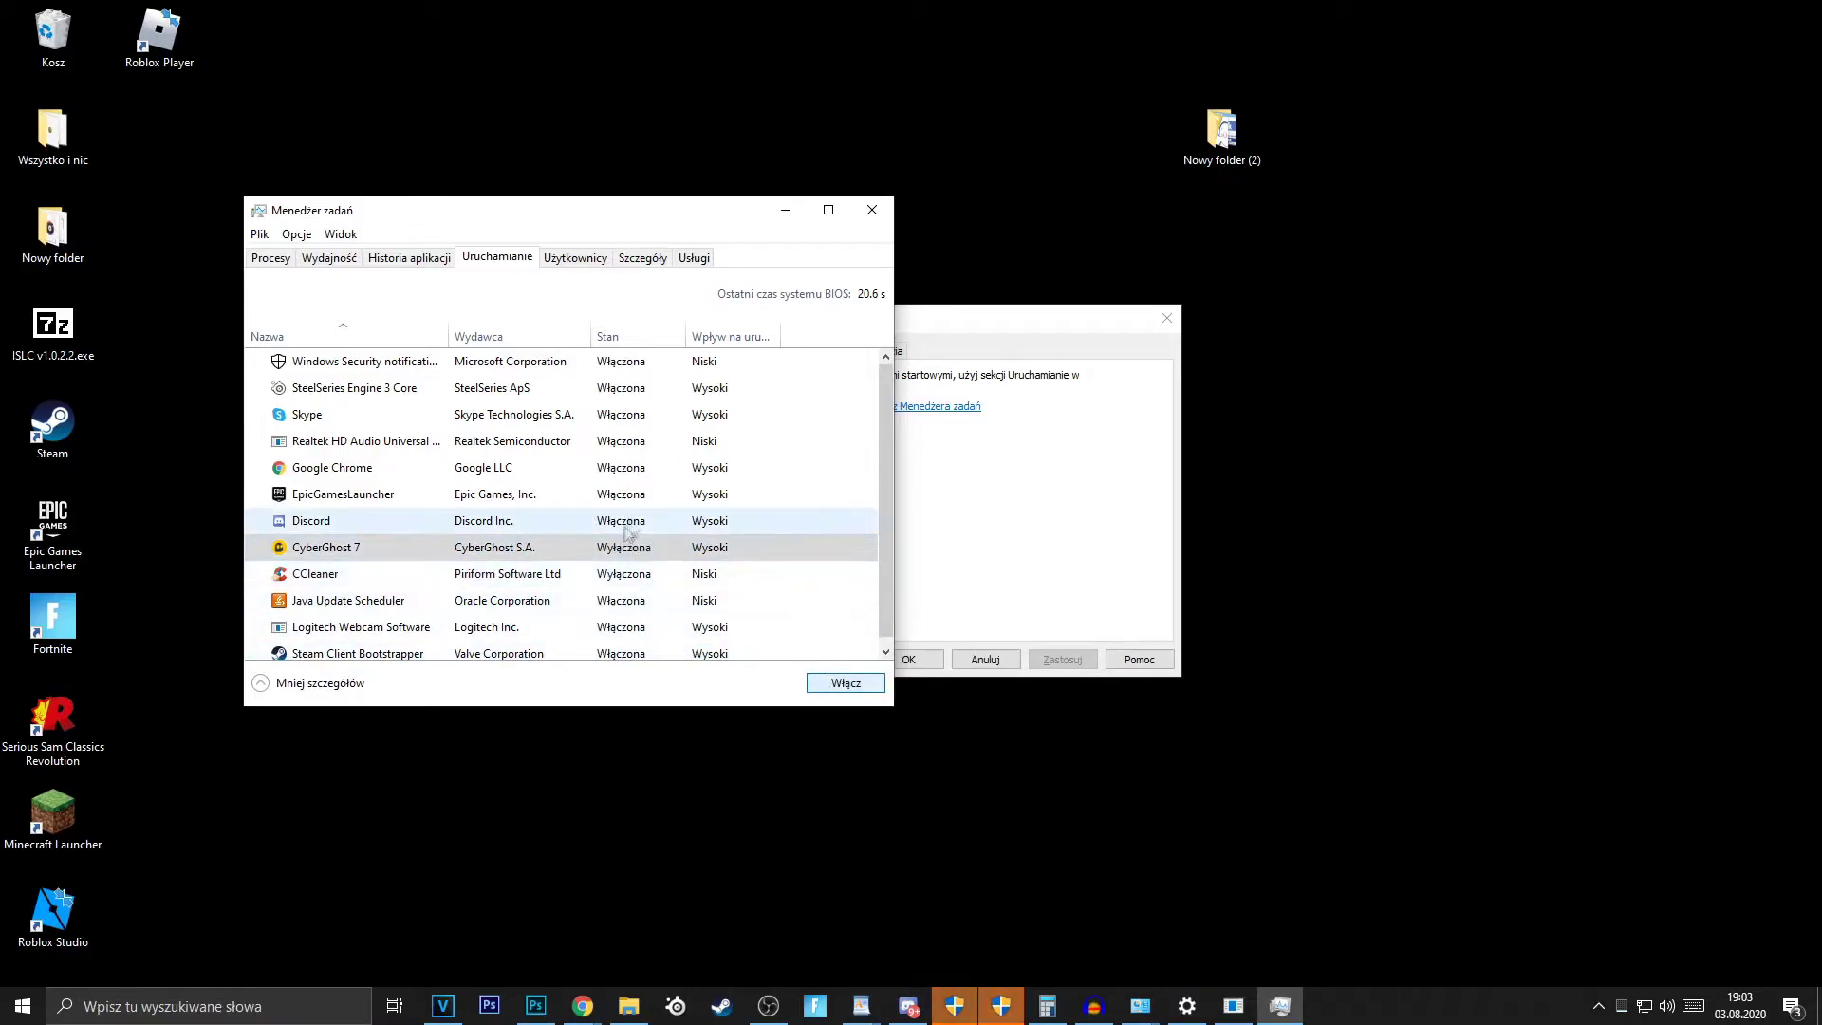
click(845, 683)
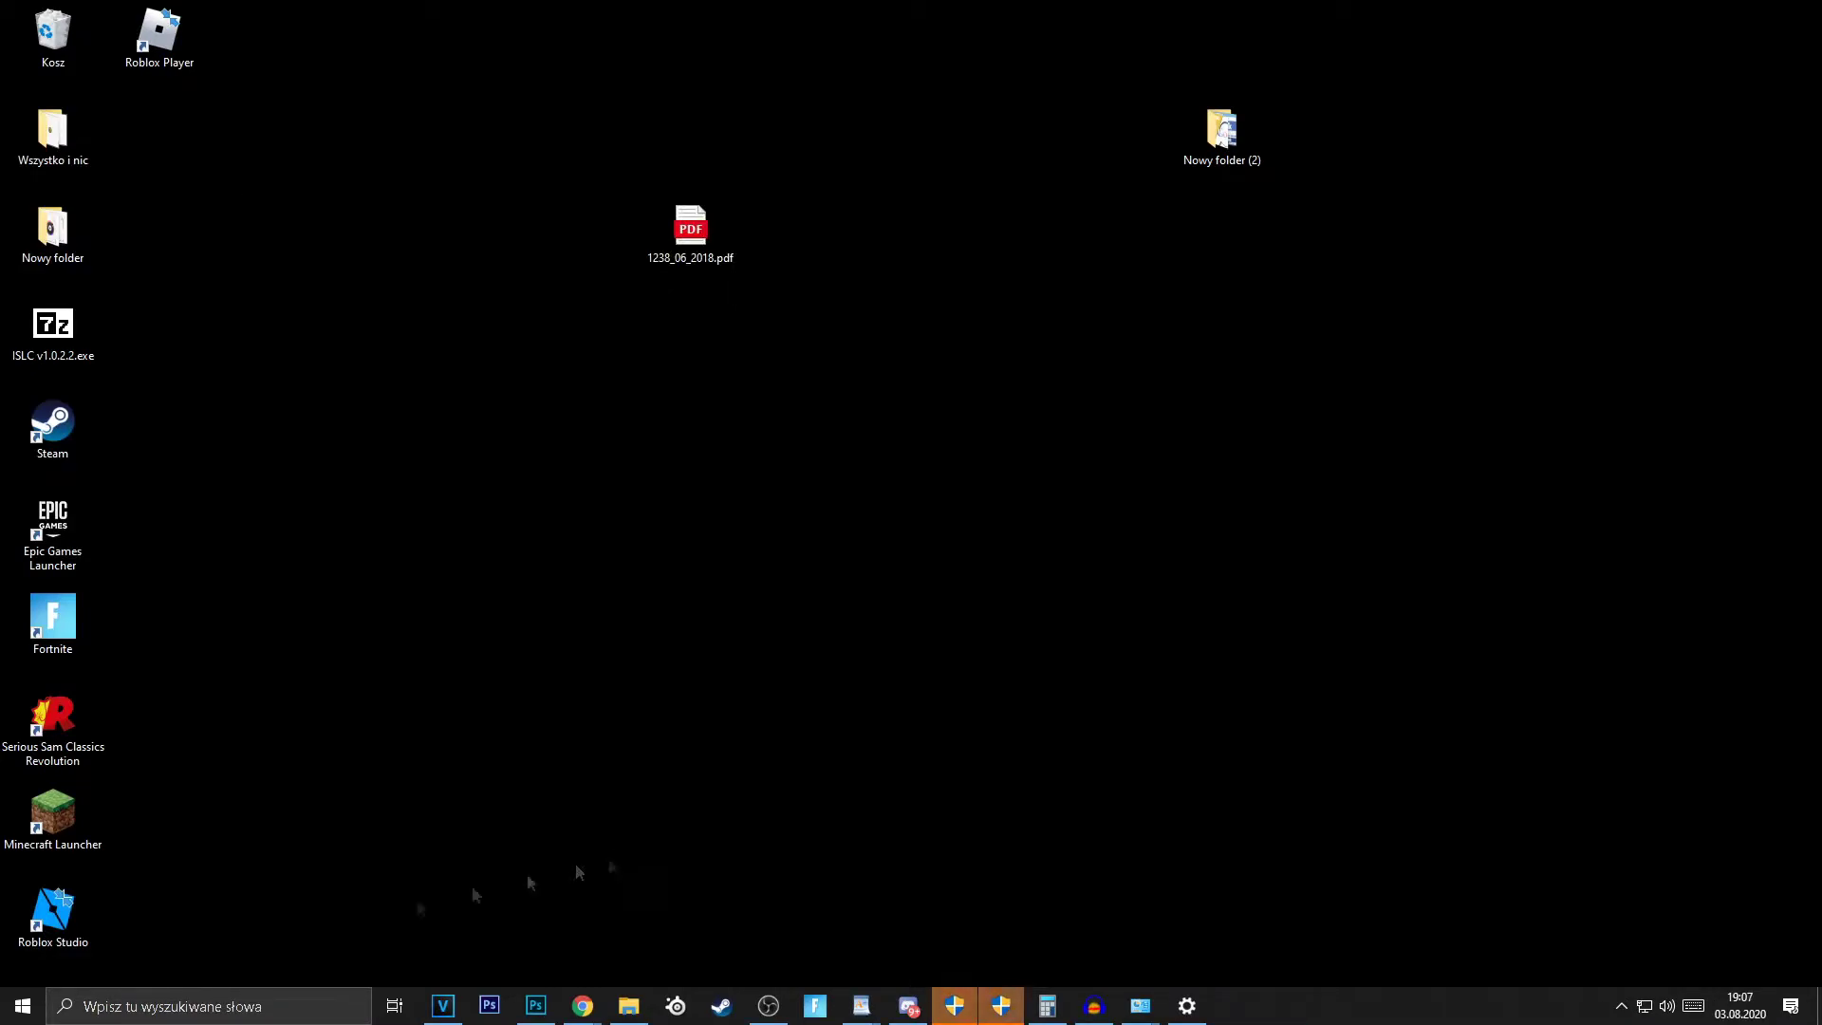
Search Windows for the "Dopasuj wygląd i wydajność systemu Windows" setting
click(266, 1008)
text(wyda)
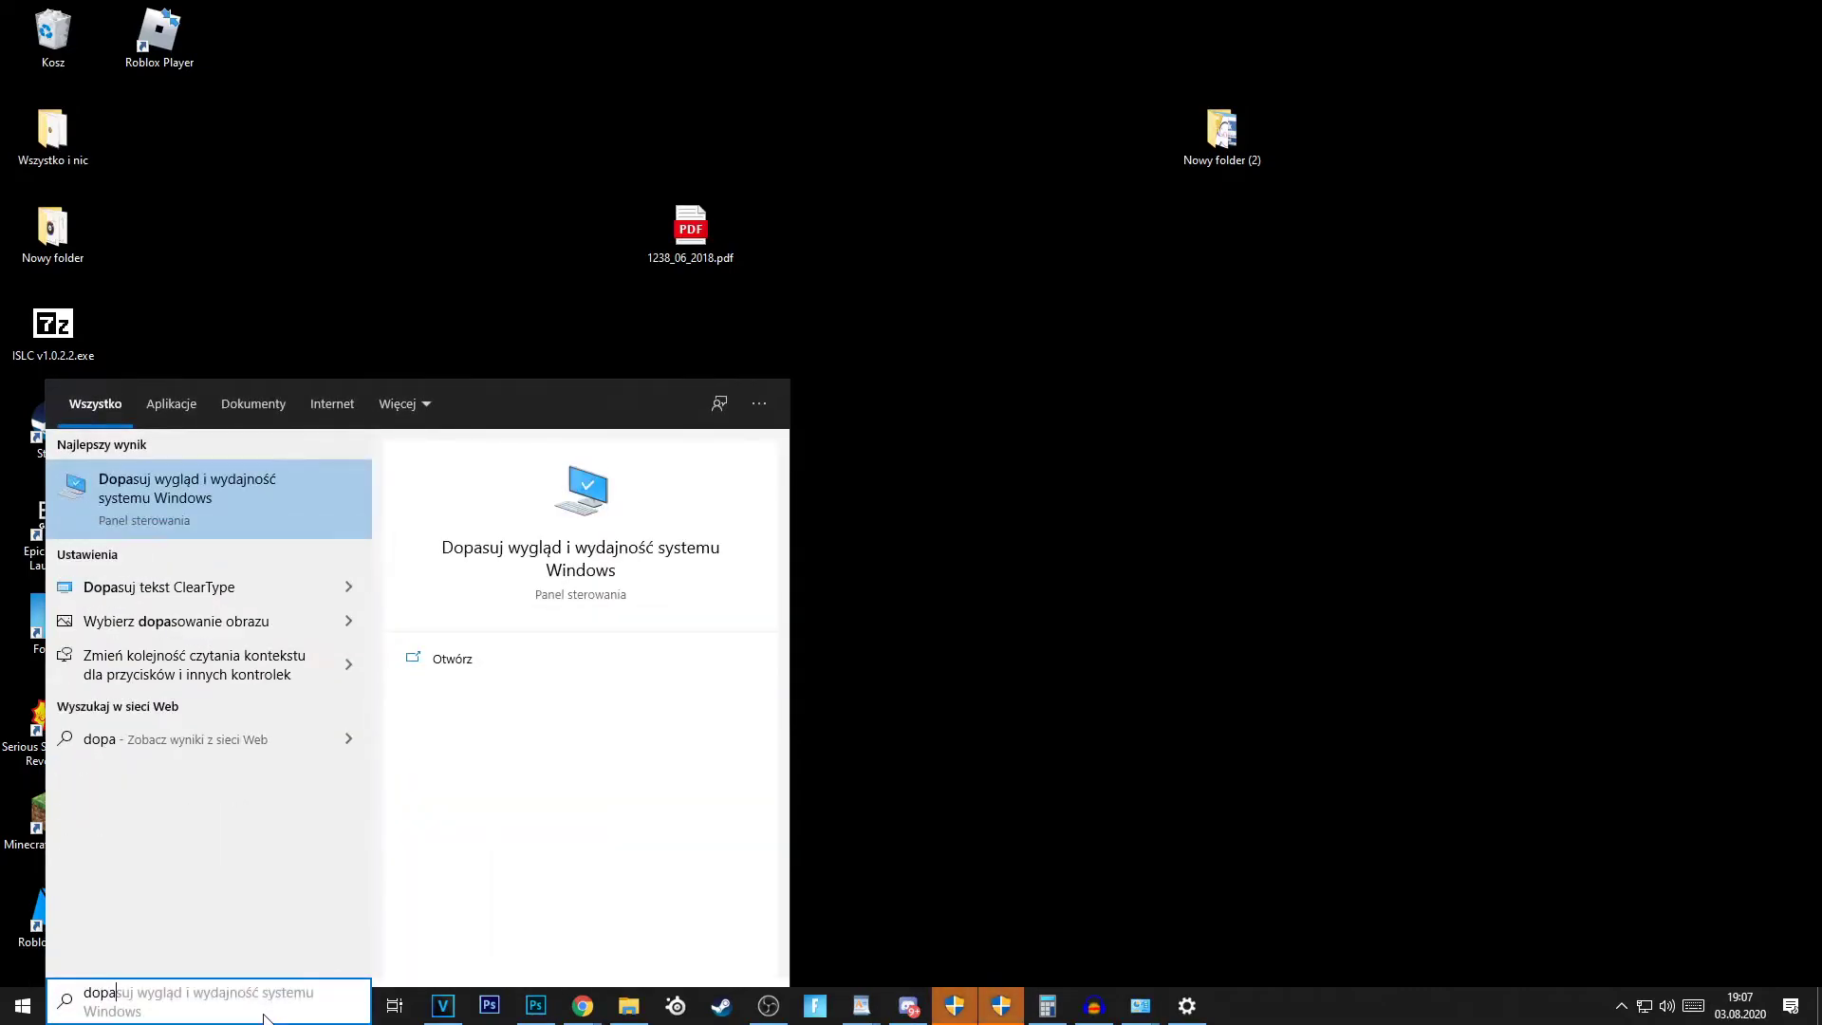
key(Escape)
click(272, 391)
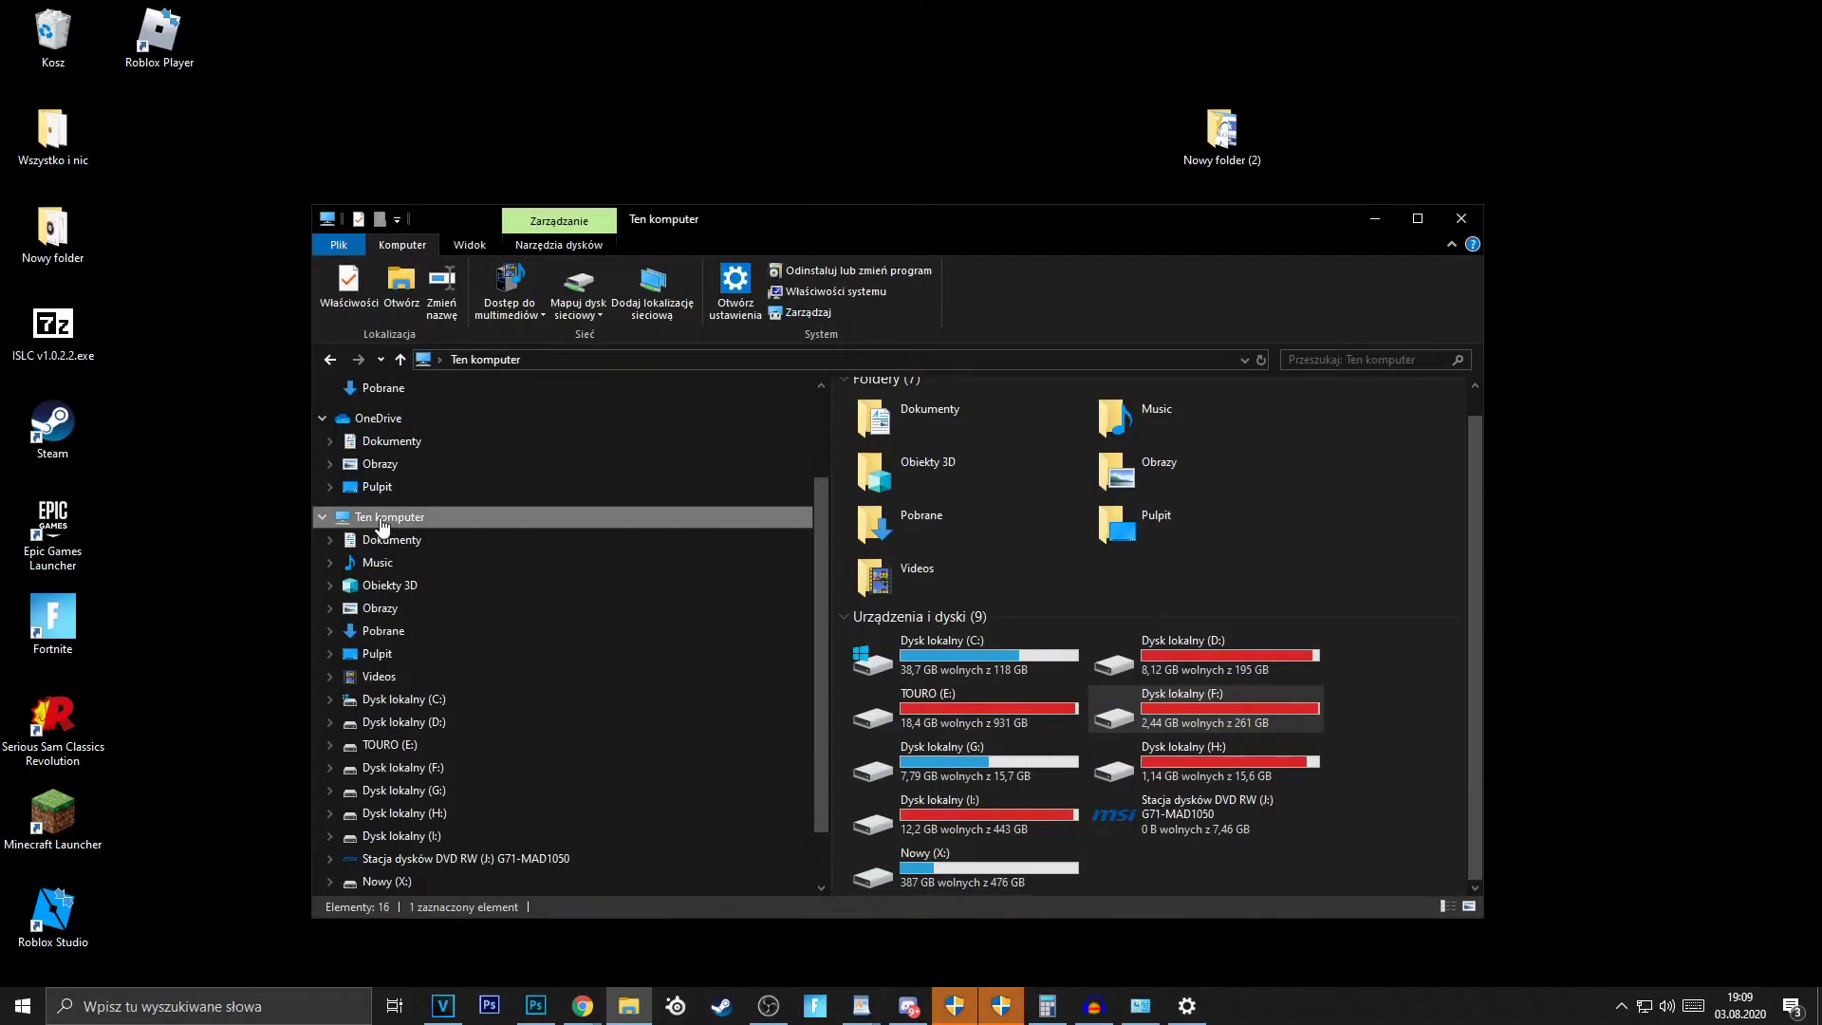
Open "Uruchamianie i odzyskiwanie" from This PC's advanced system settings, confirm its options, and close the system windows
right_click(383, 519)
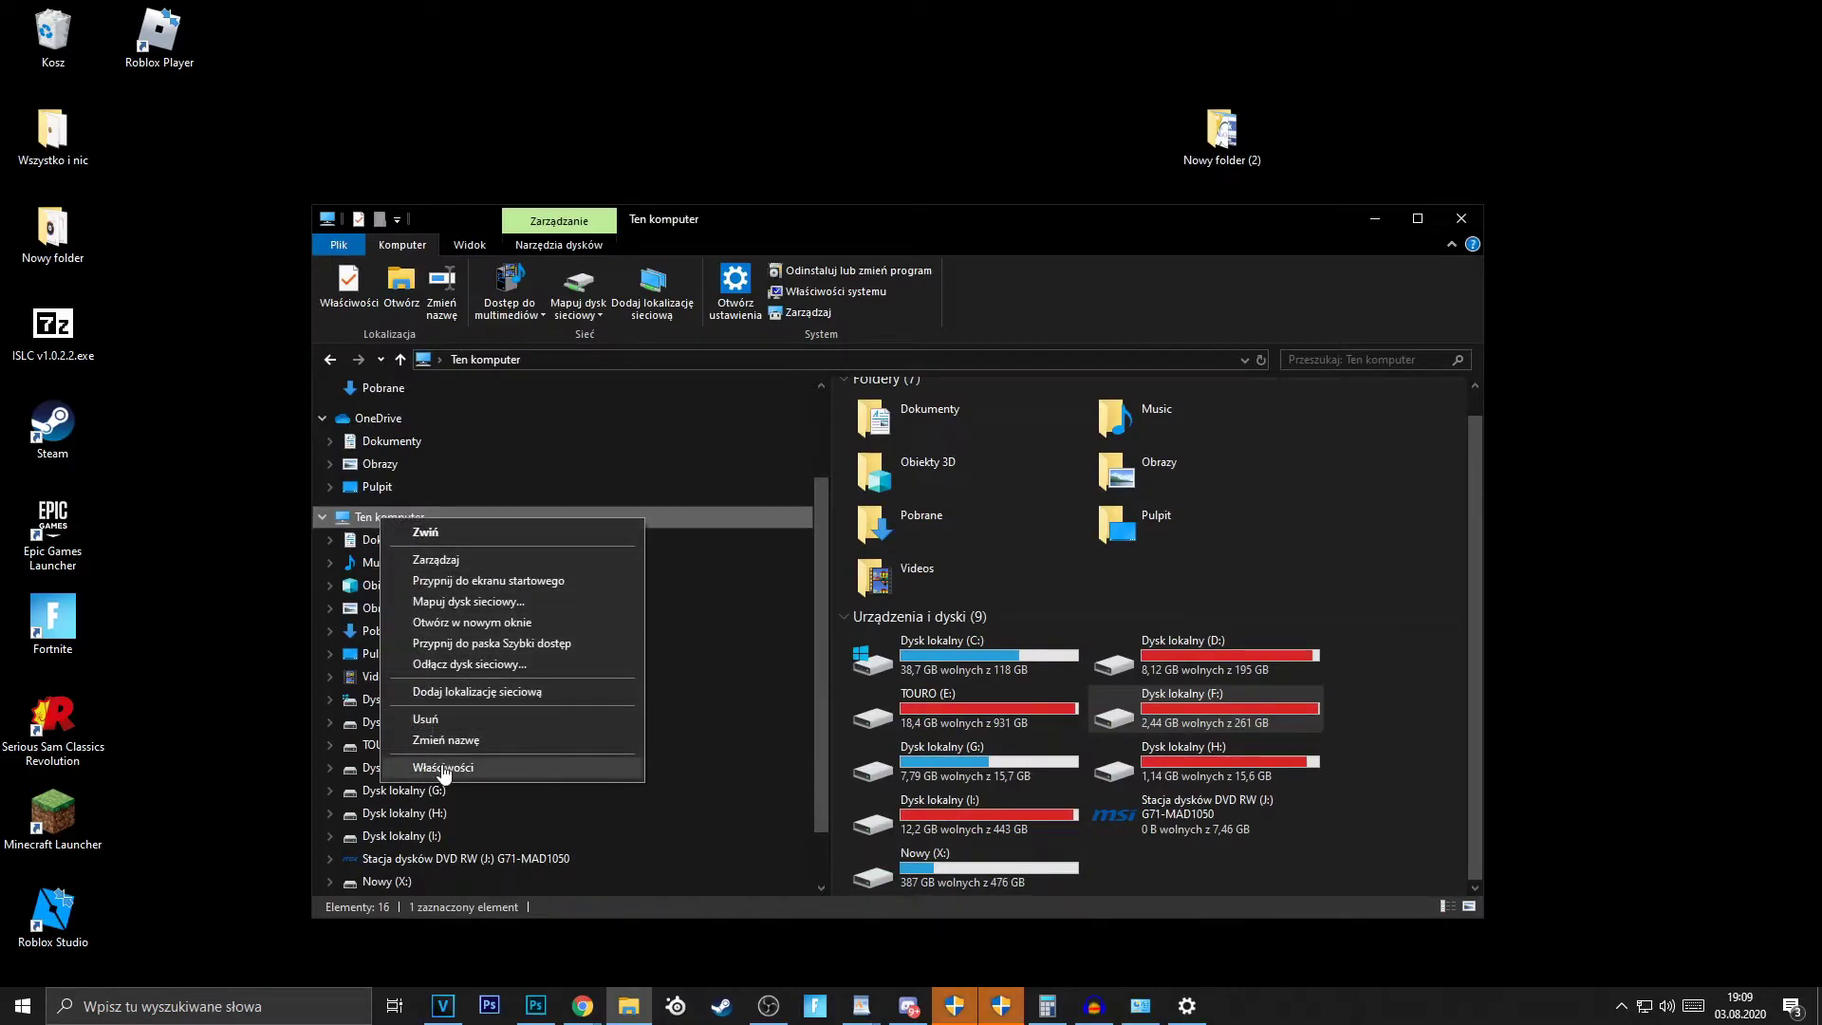
click(443, 768)
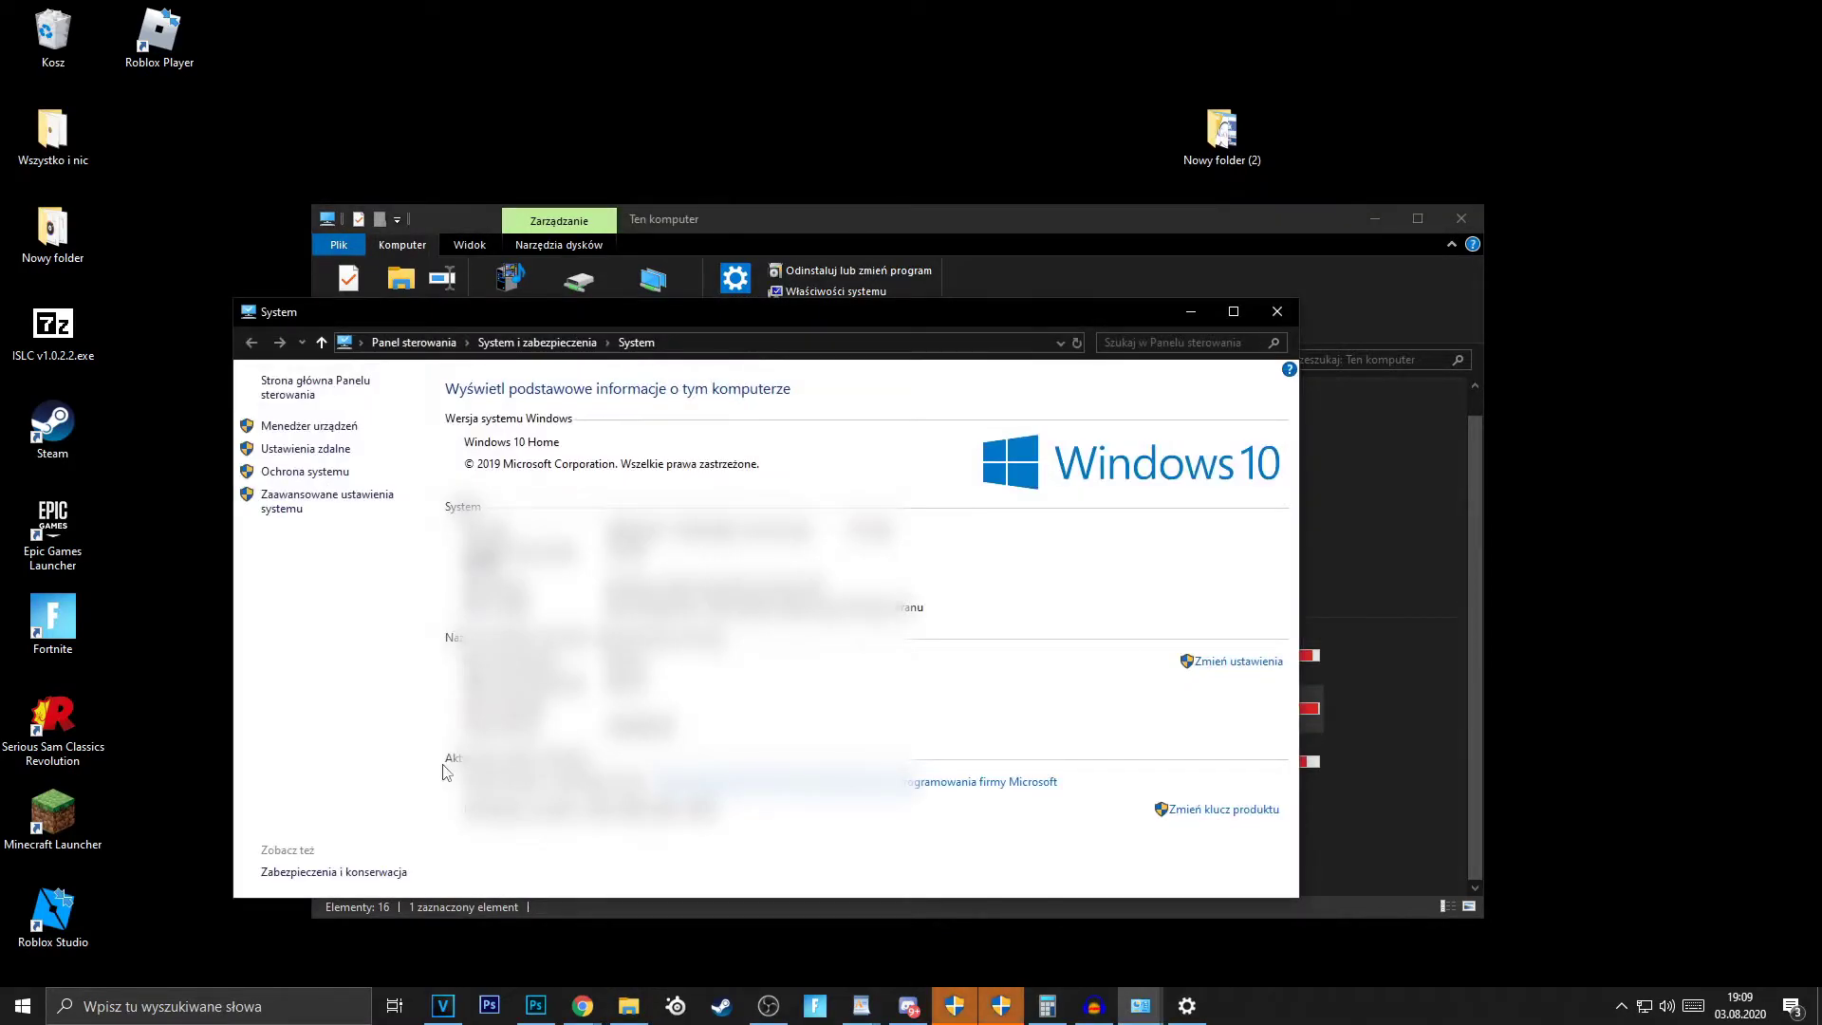
click(275, 498)
click(449, 456)
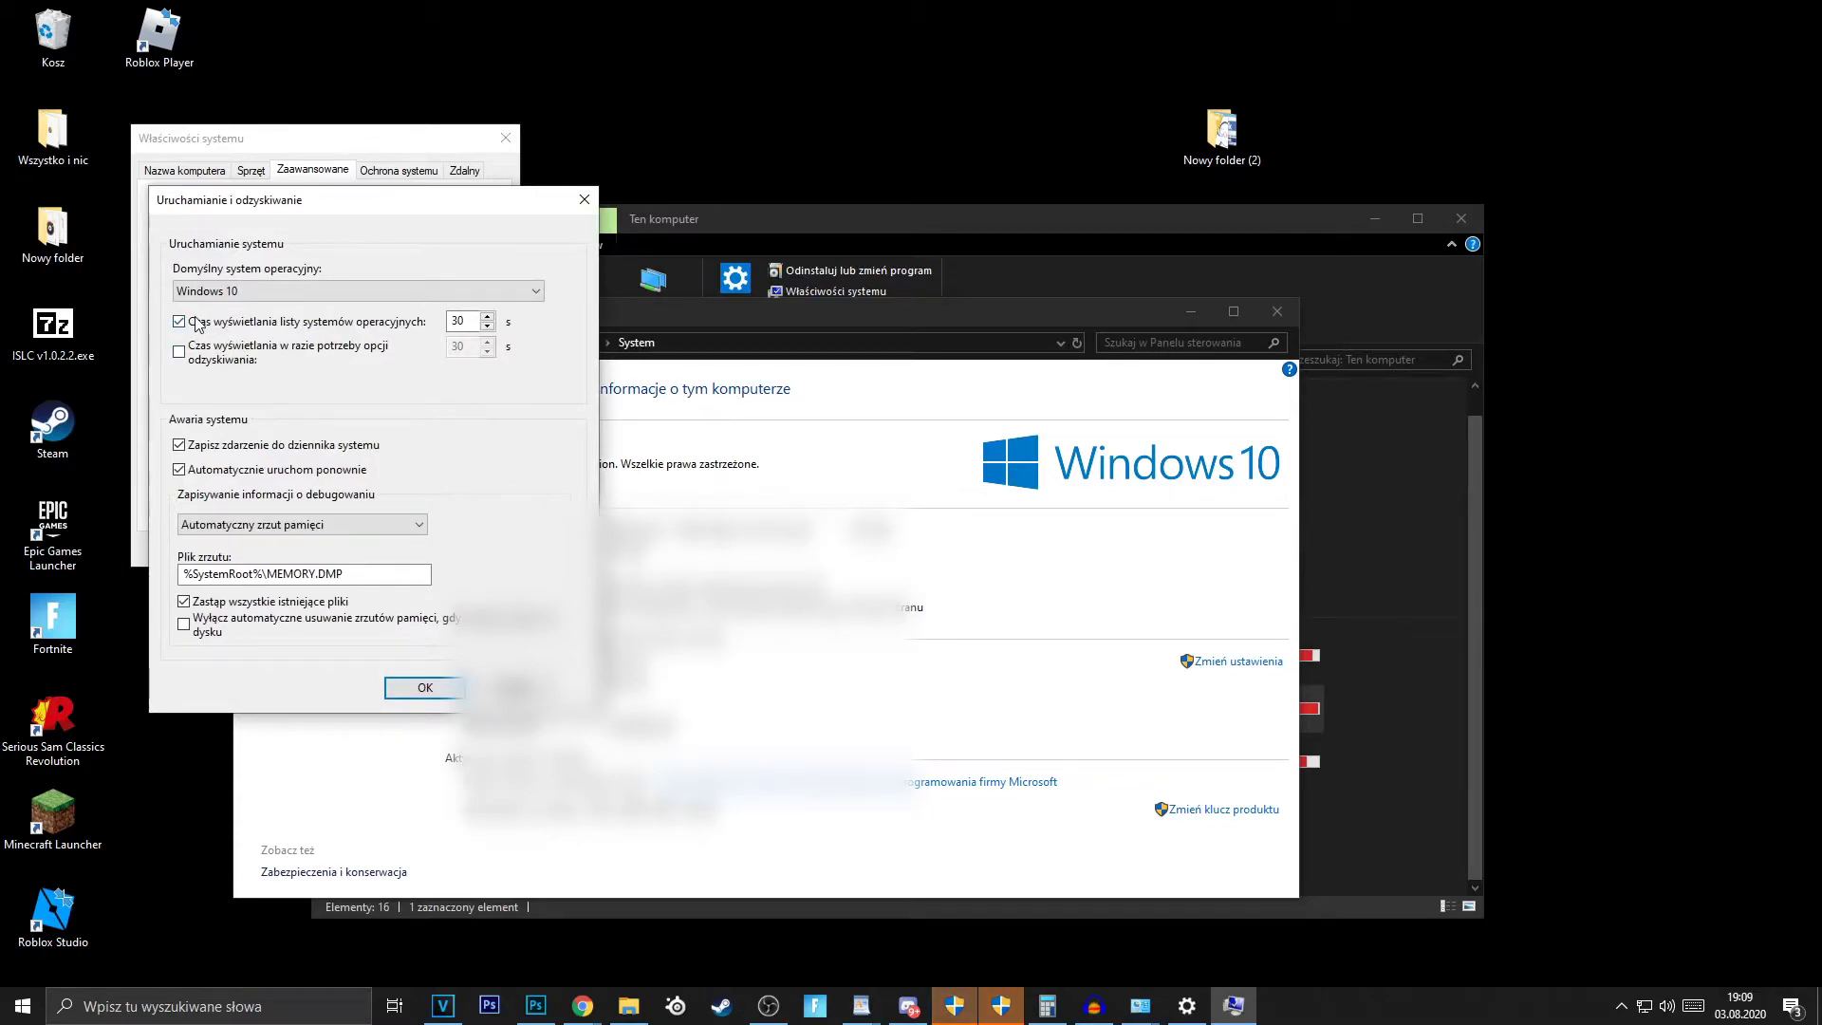
click(436, 688)
click(340, 548)
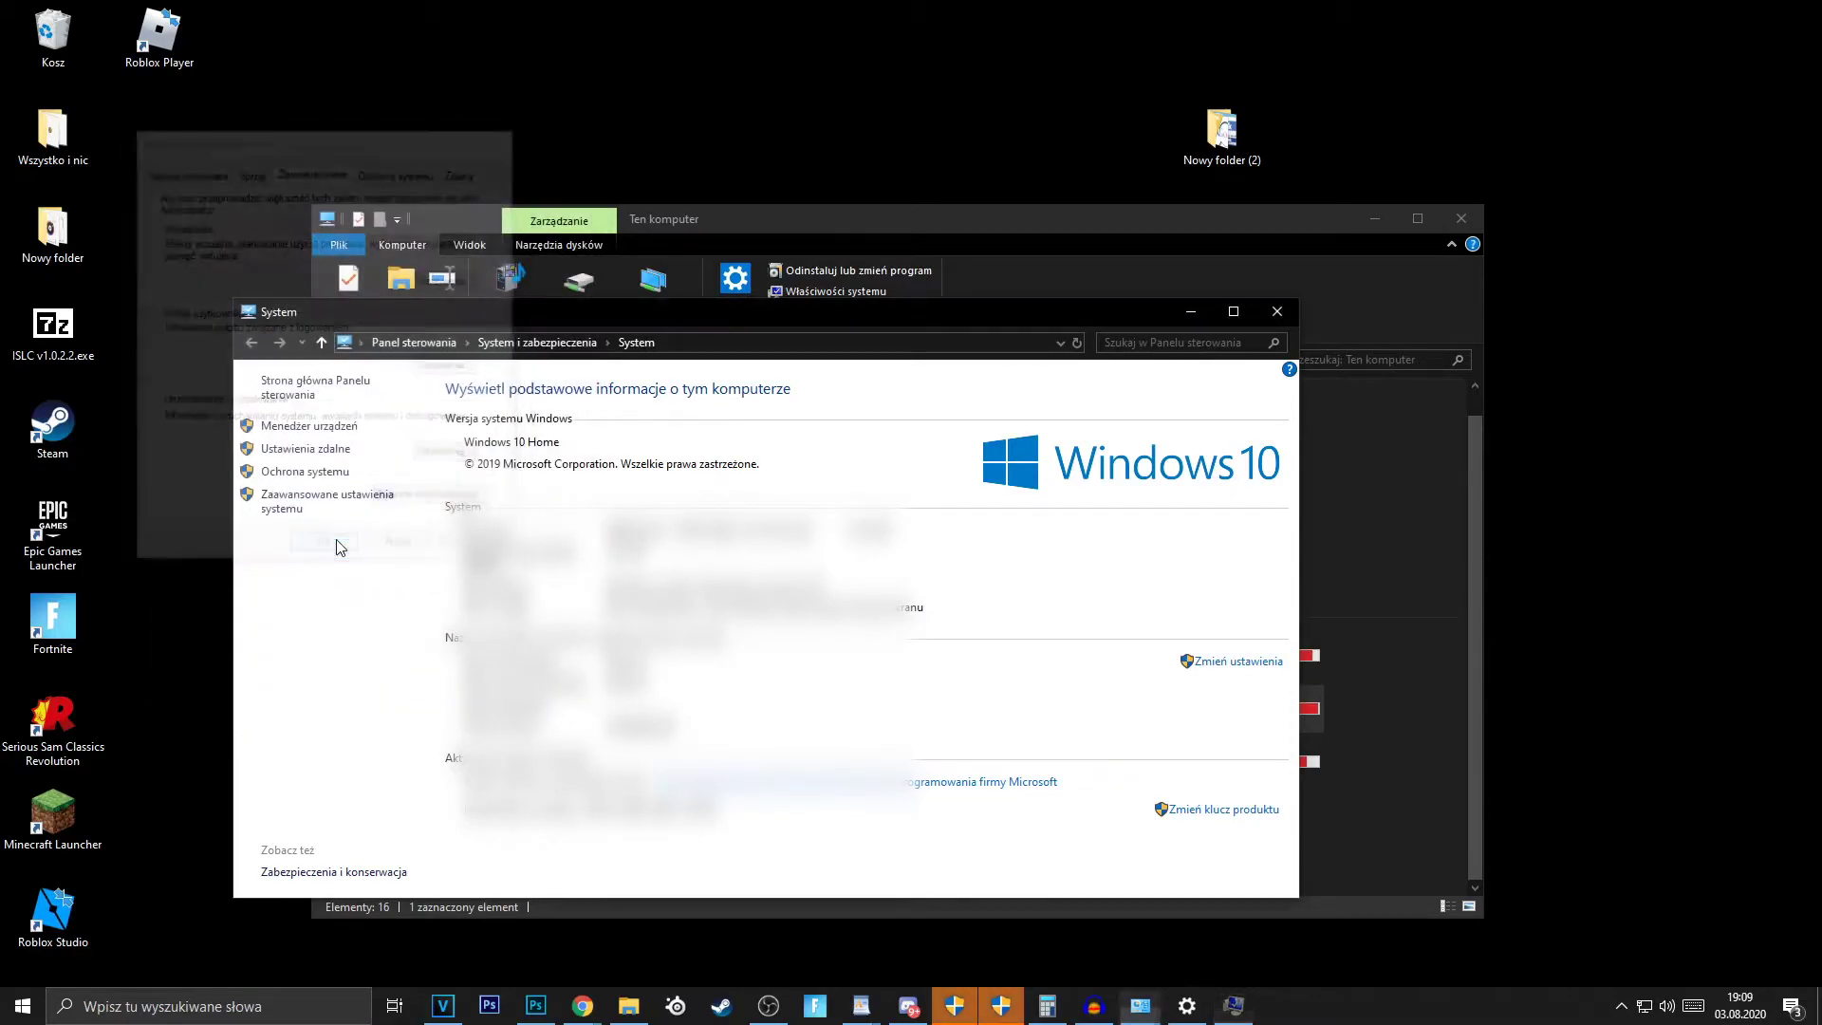
key(alt+F4)
Open the properties of local disk C: and start Disk Cleanup for it
right_click(880, 653)
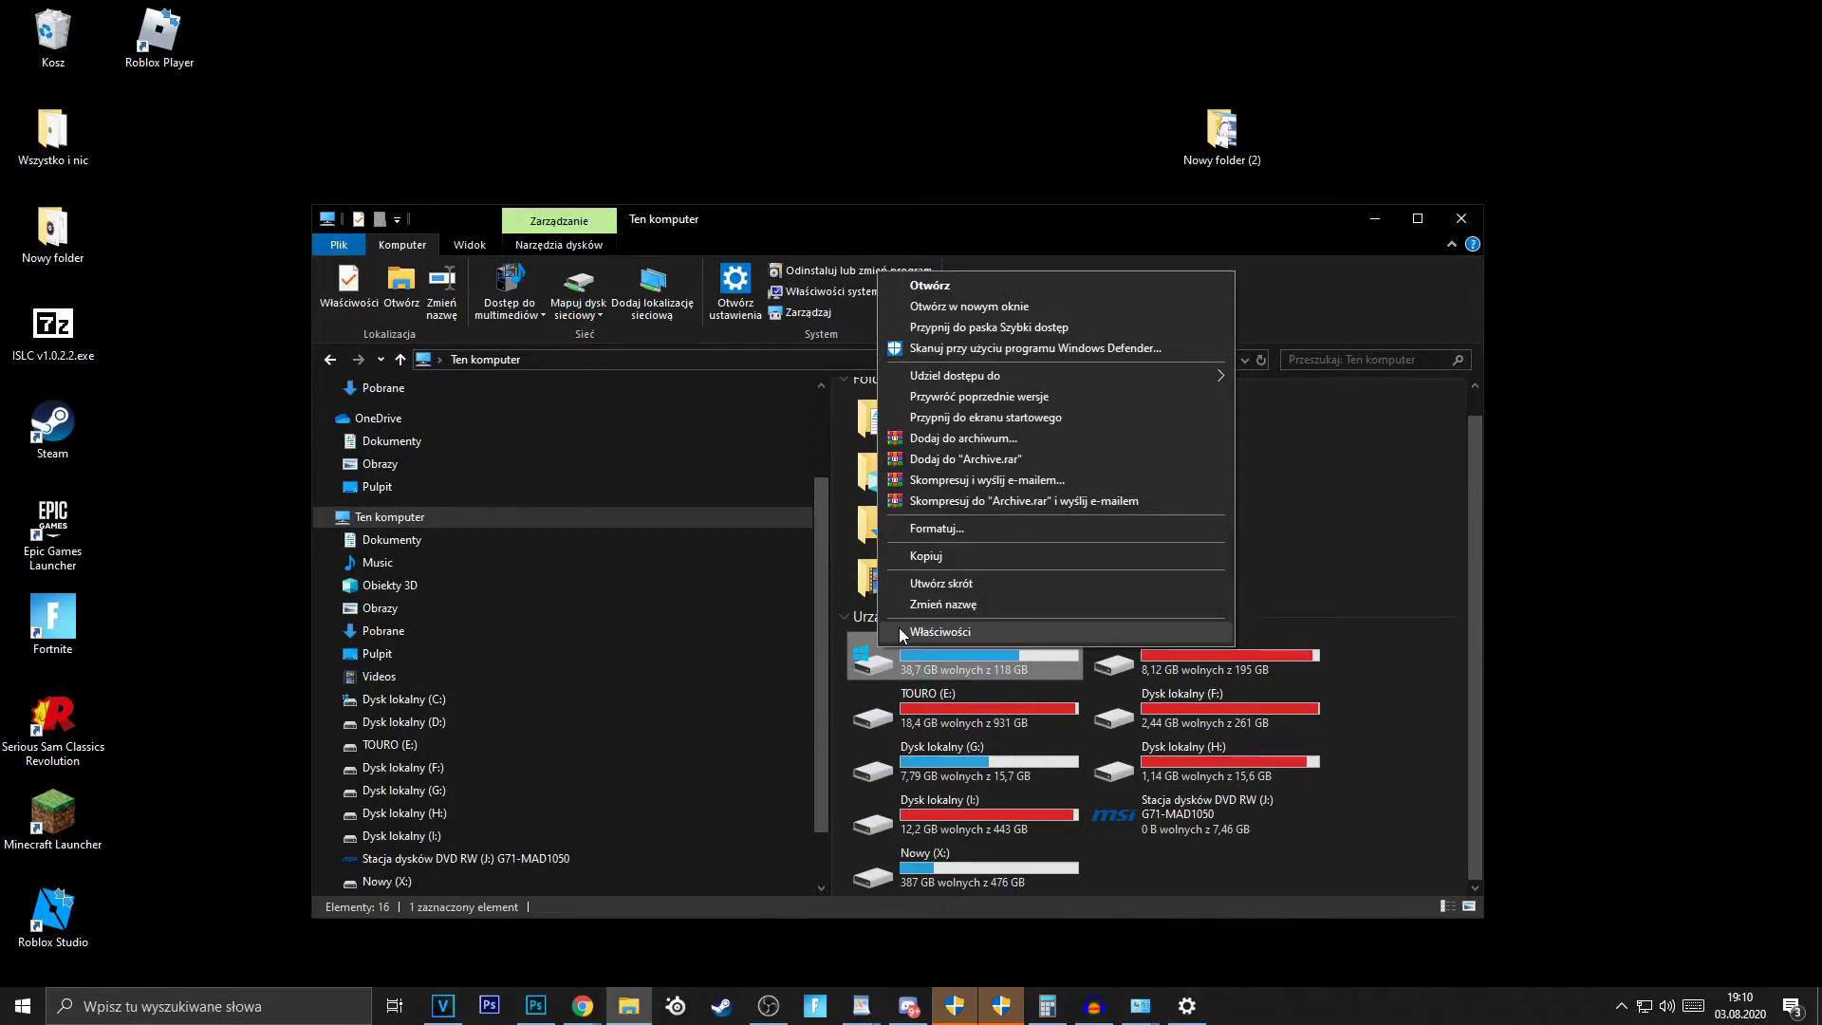
click(940, 632)
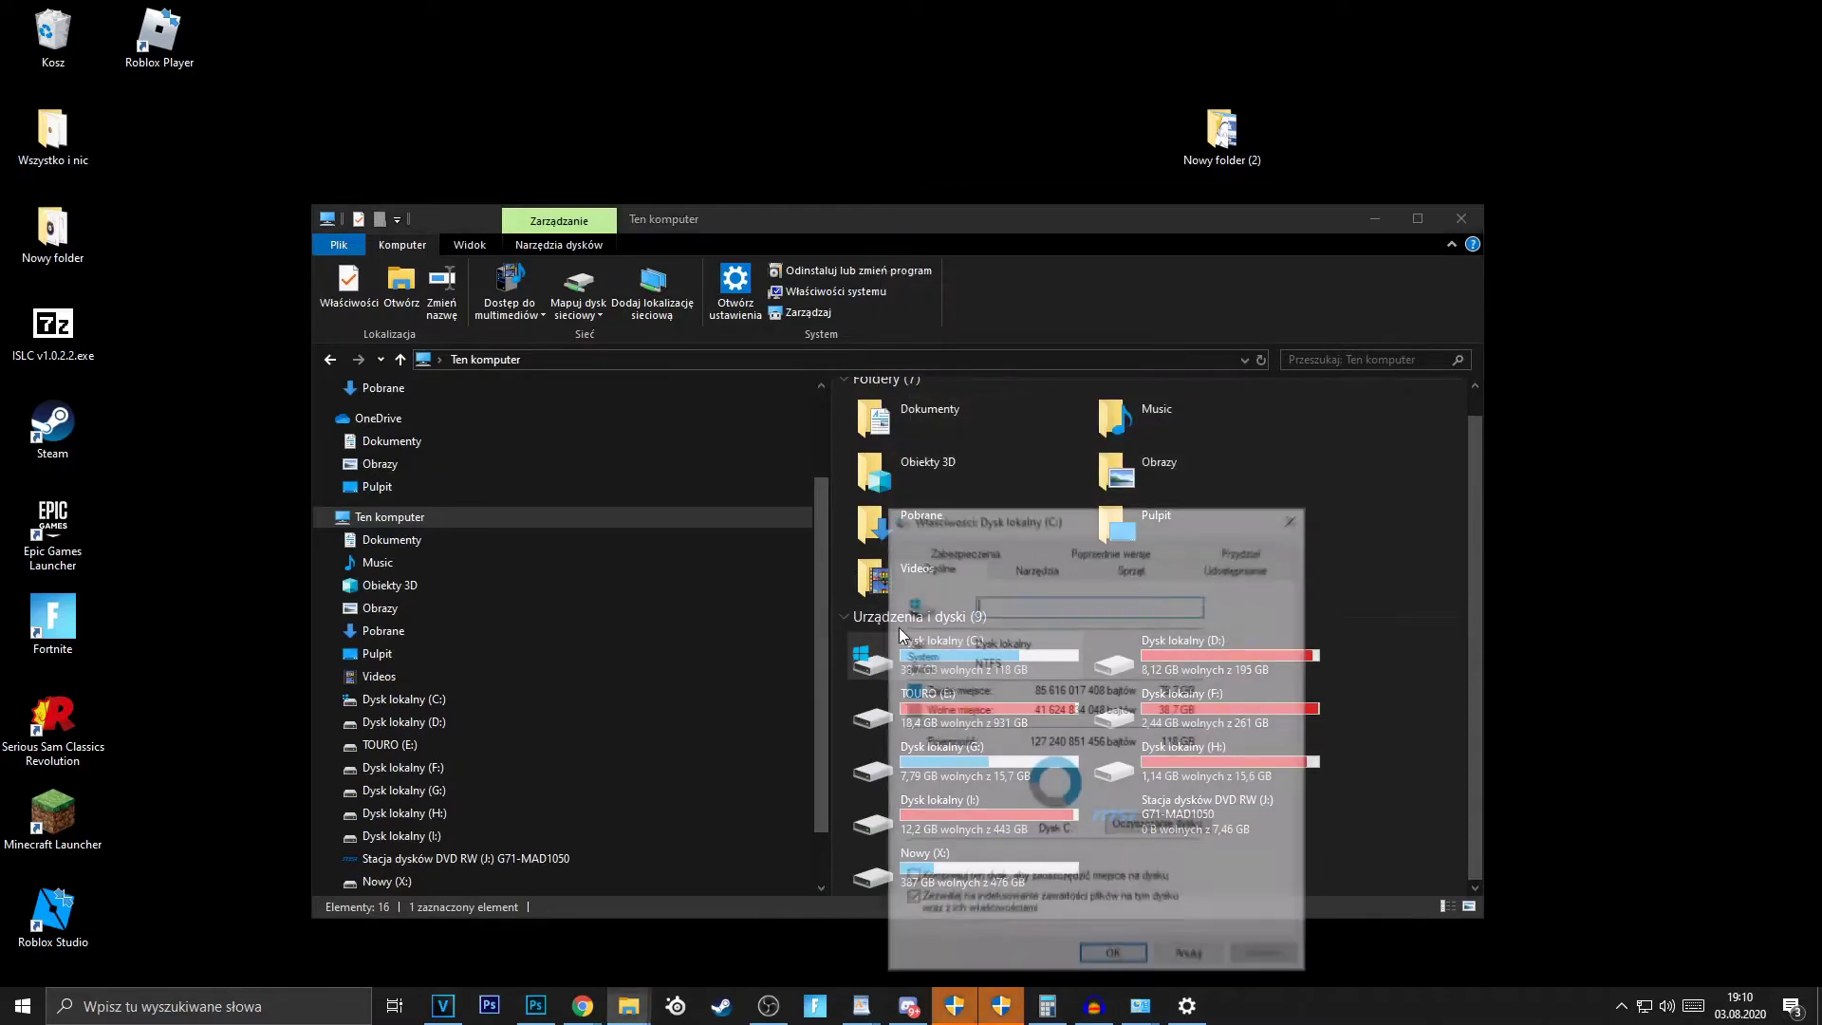
click(1159, 825)
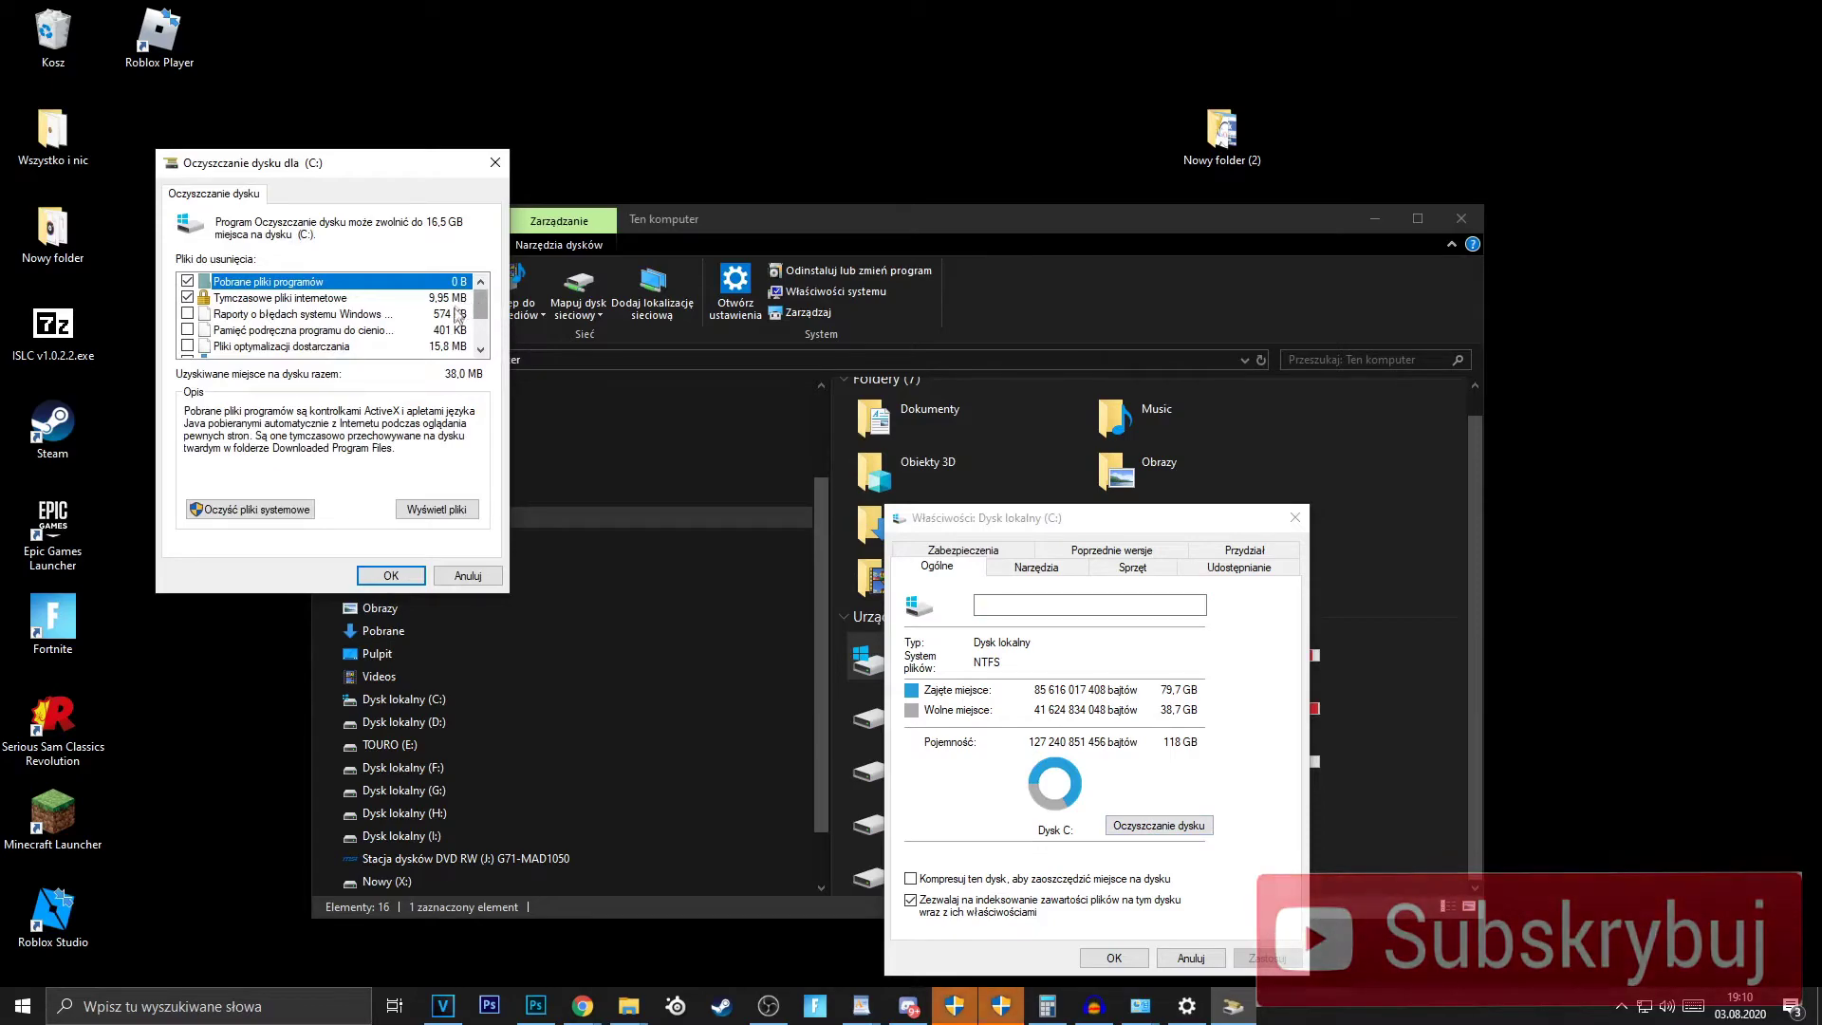
Include error reports, delivery optimization files, Kosz and temporary files in the cleanup, exclude the shader cache, and permanently delete the selected files
click(187, 345)
scroll(254, 332, down, 2)
click(187, 330)
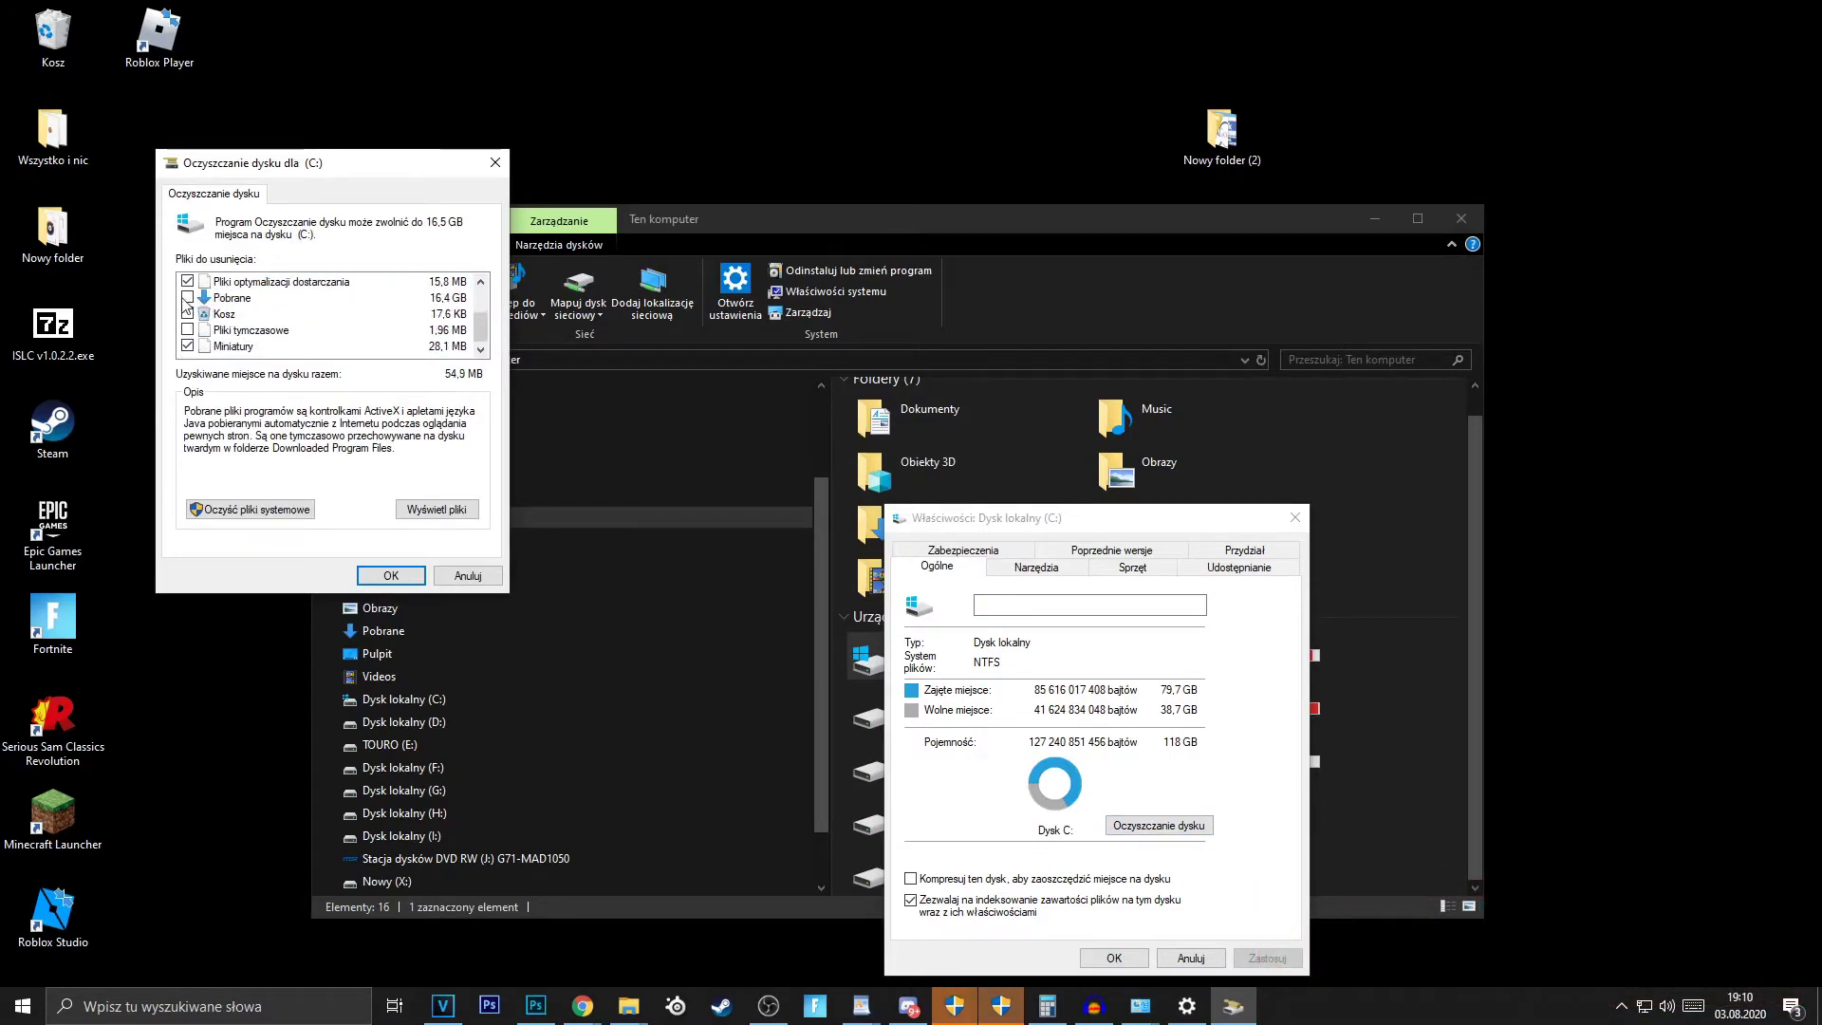
scroll(211, 332, up, 2)
click(187, 330)
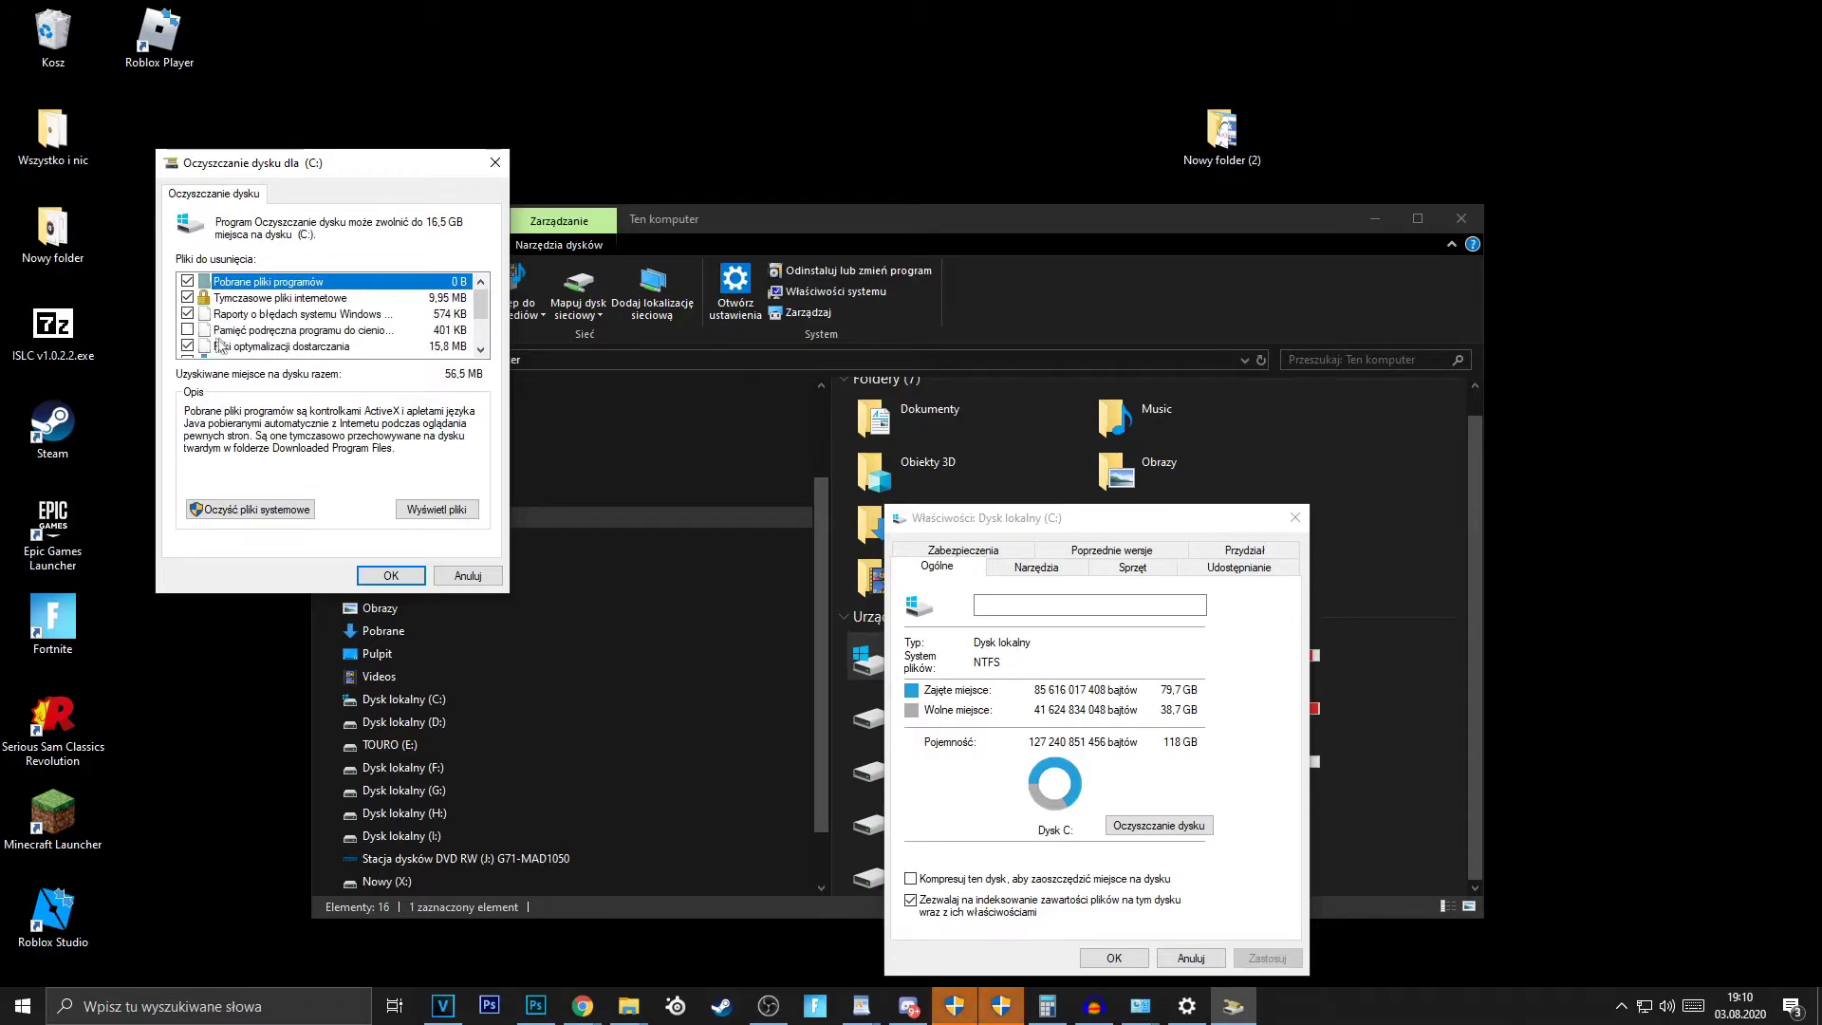
scroll(318, 359, down, 2)
click(390, 575)
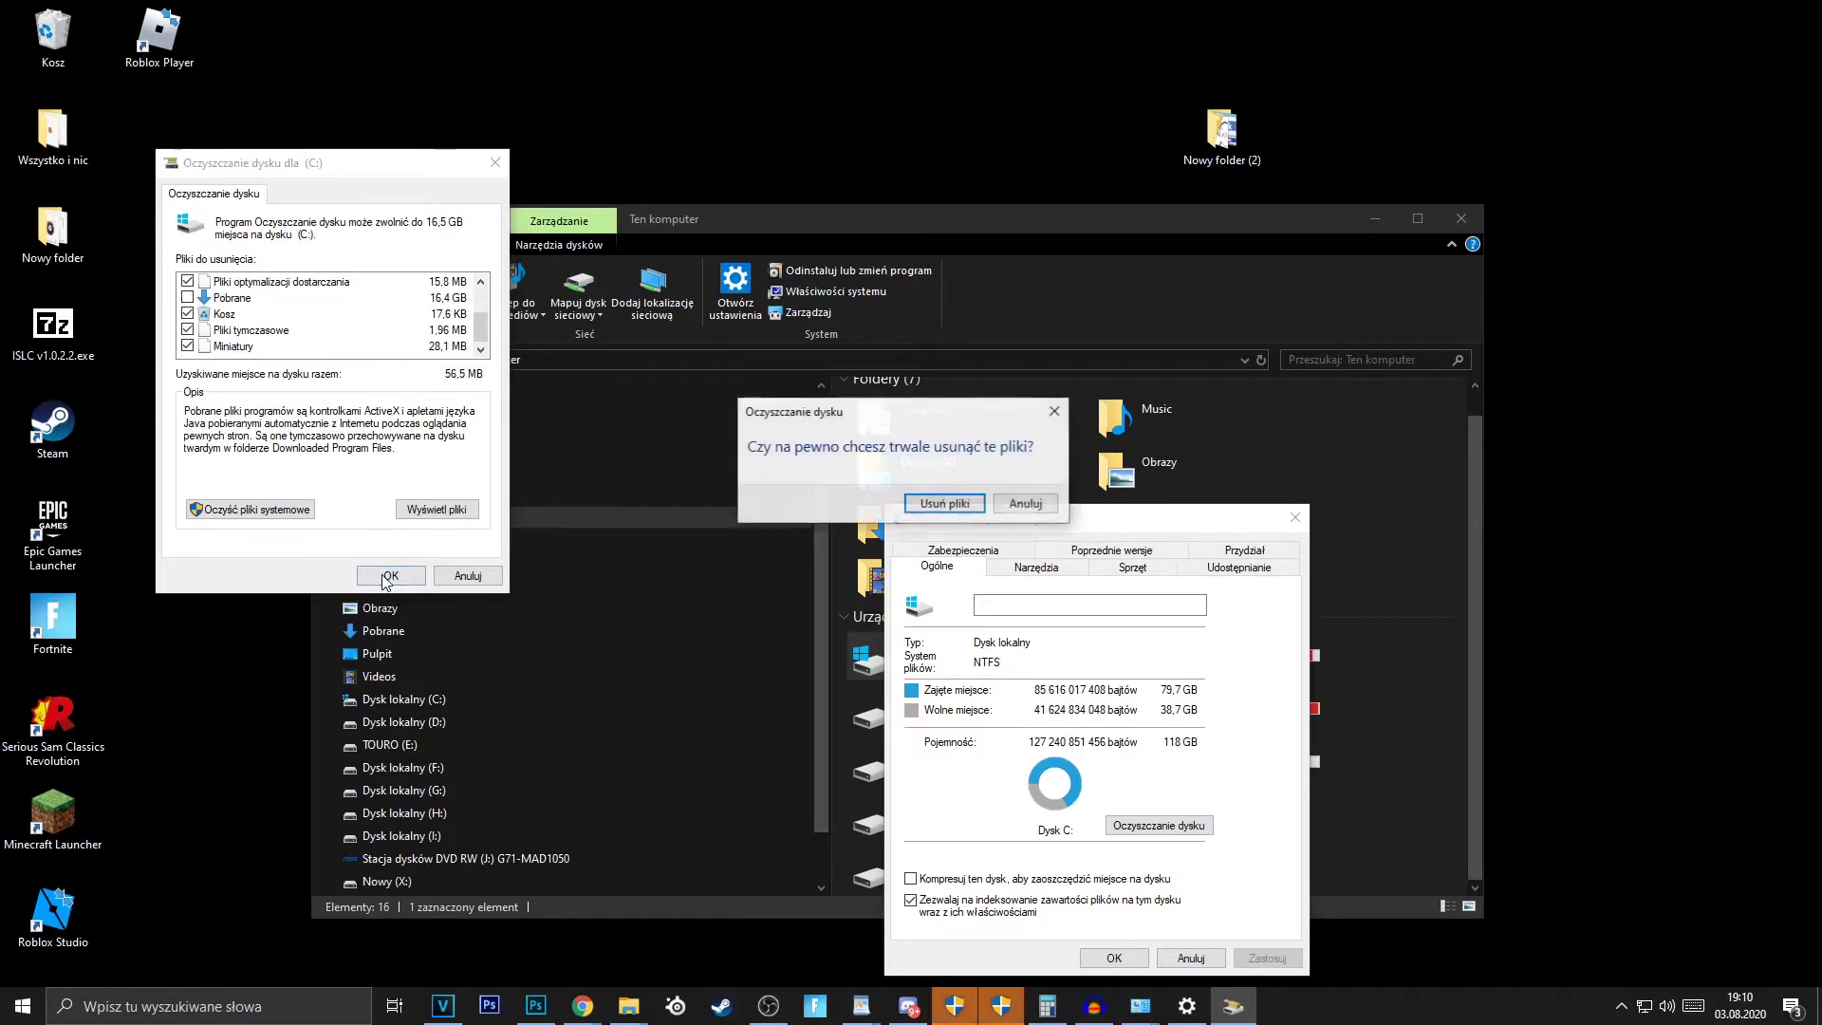
click(957, 504)
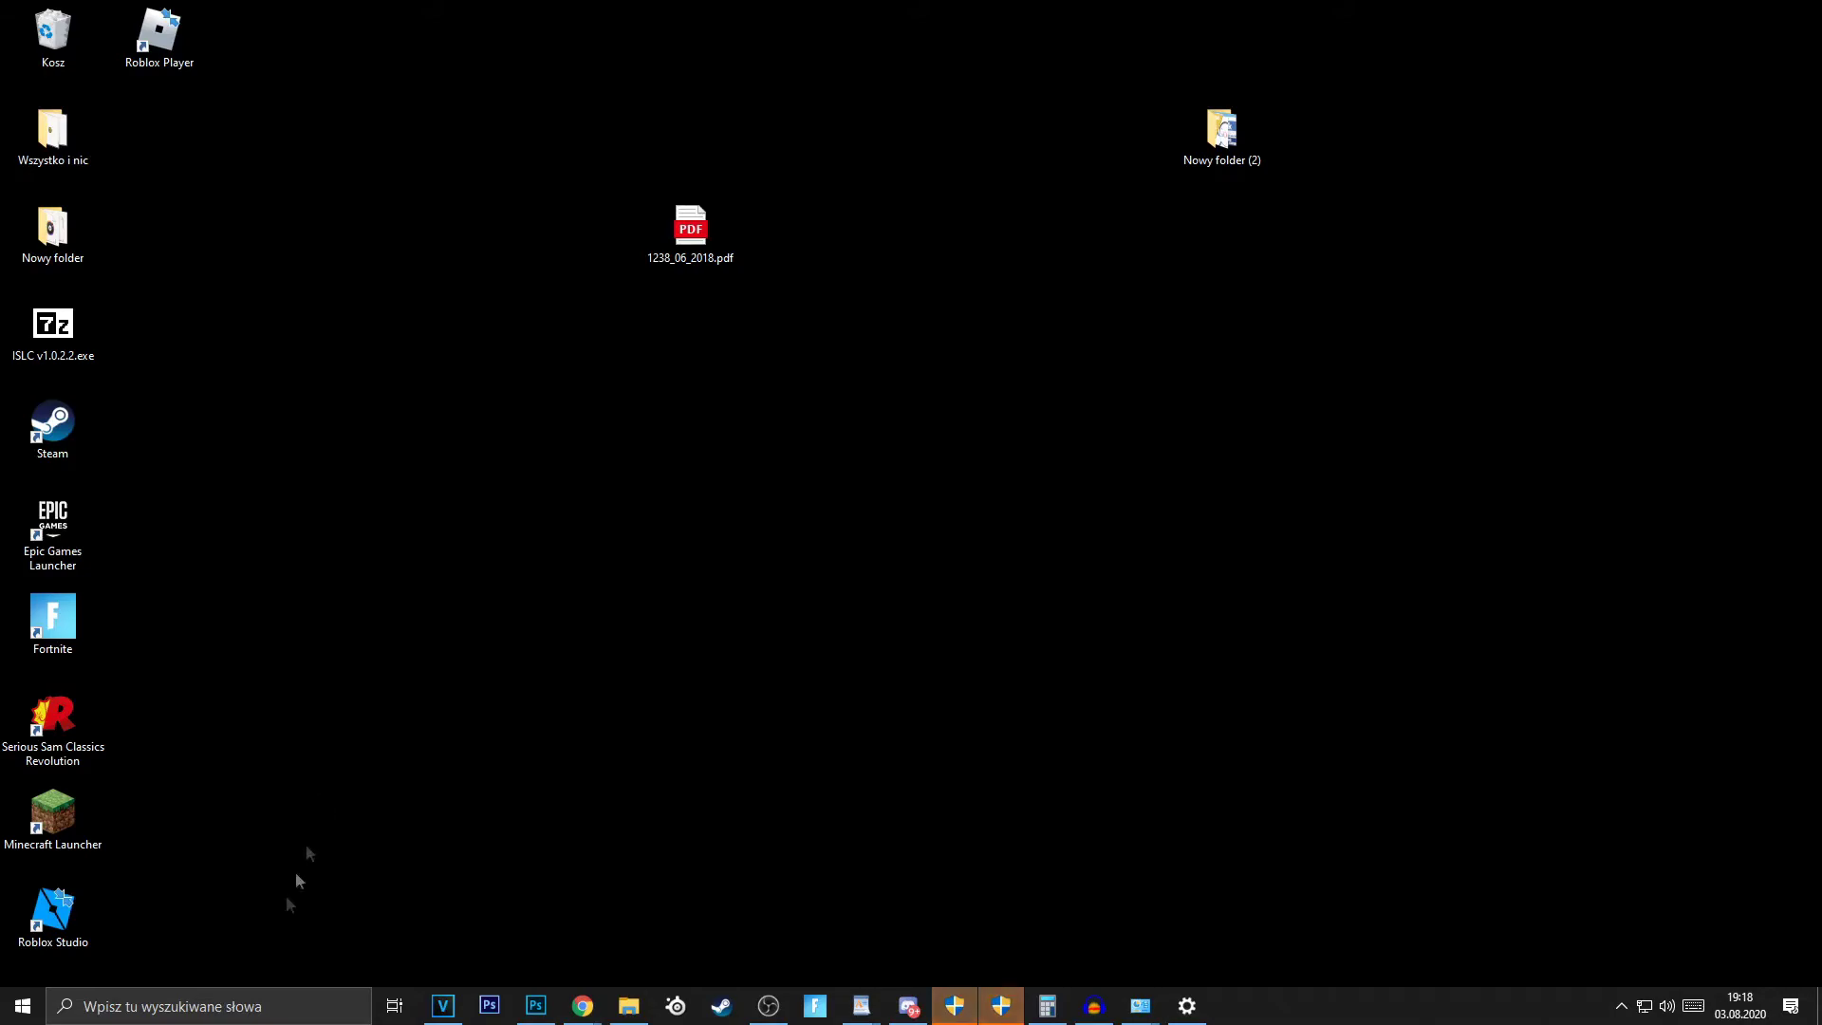
Open the "Dodaj lub usuń programy" system settings and locate HD Tune 2.55 among the installed apps
click(241, 1014)
text(doda)
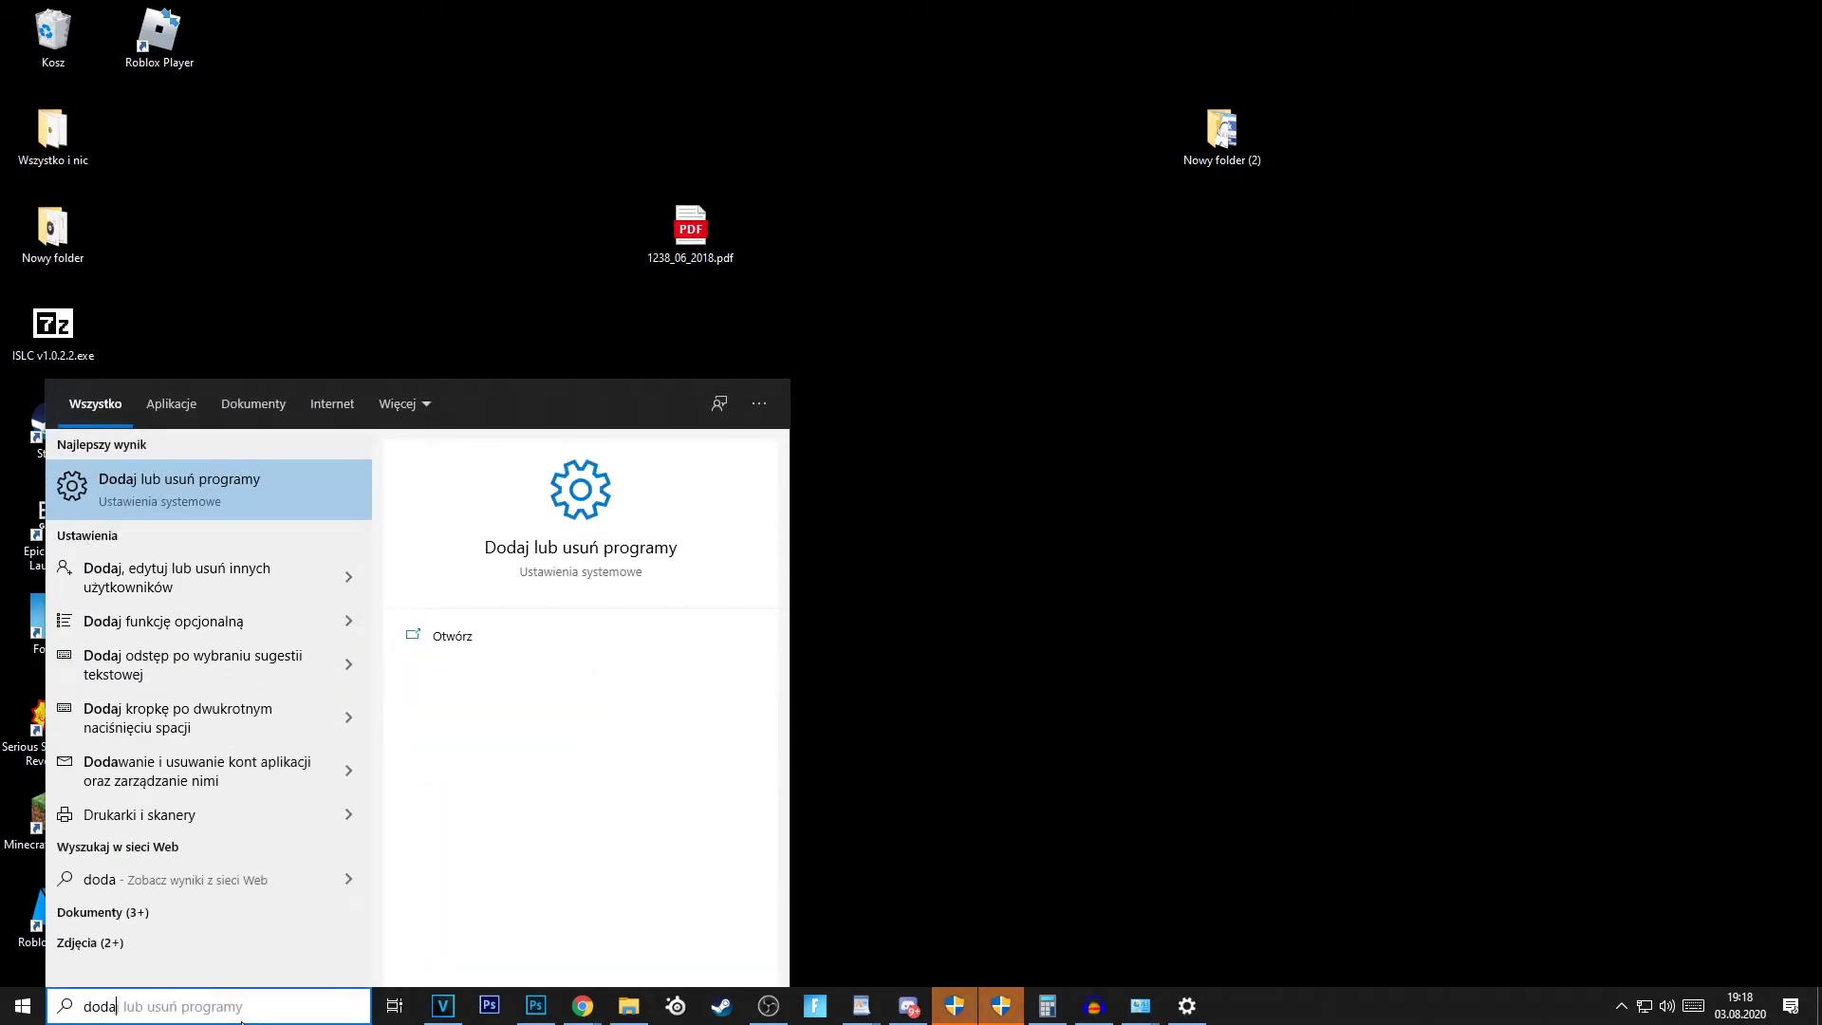
key(Return)
scroll(426, 787, down, 5)
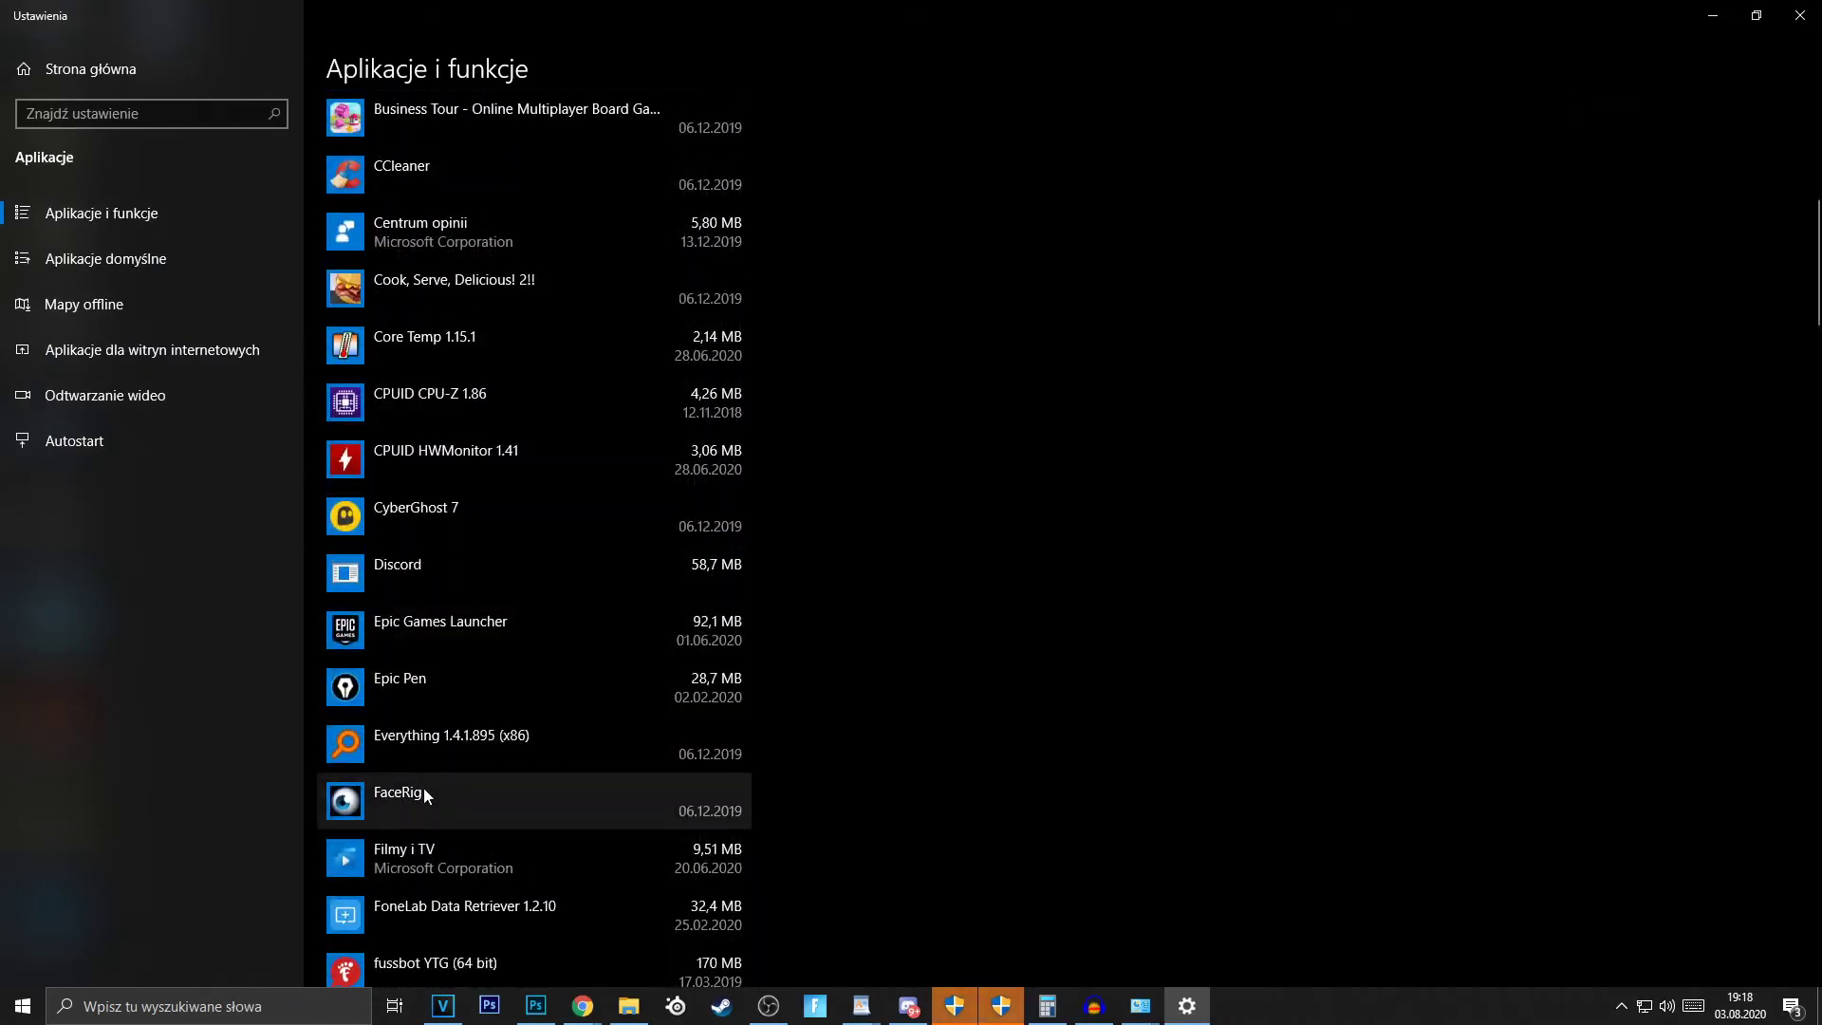
scroll(425, 786, down, 5)
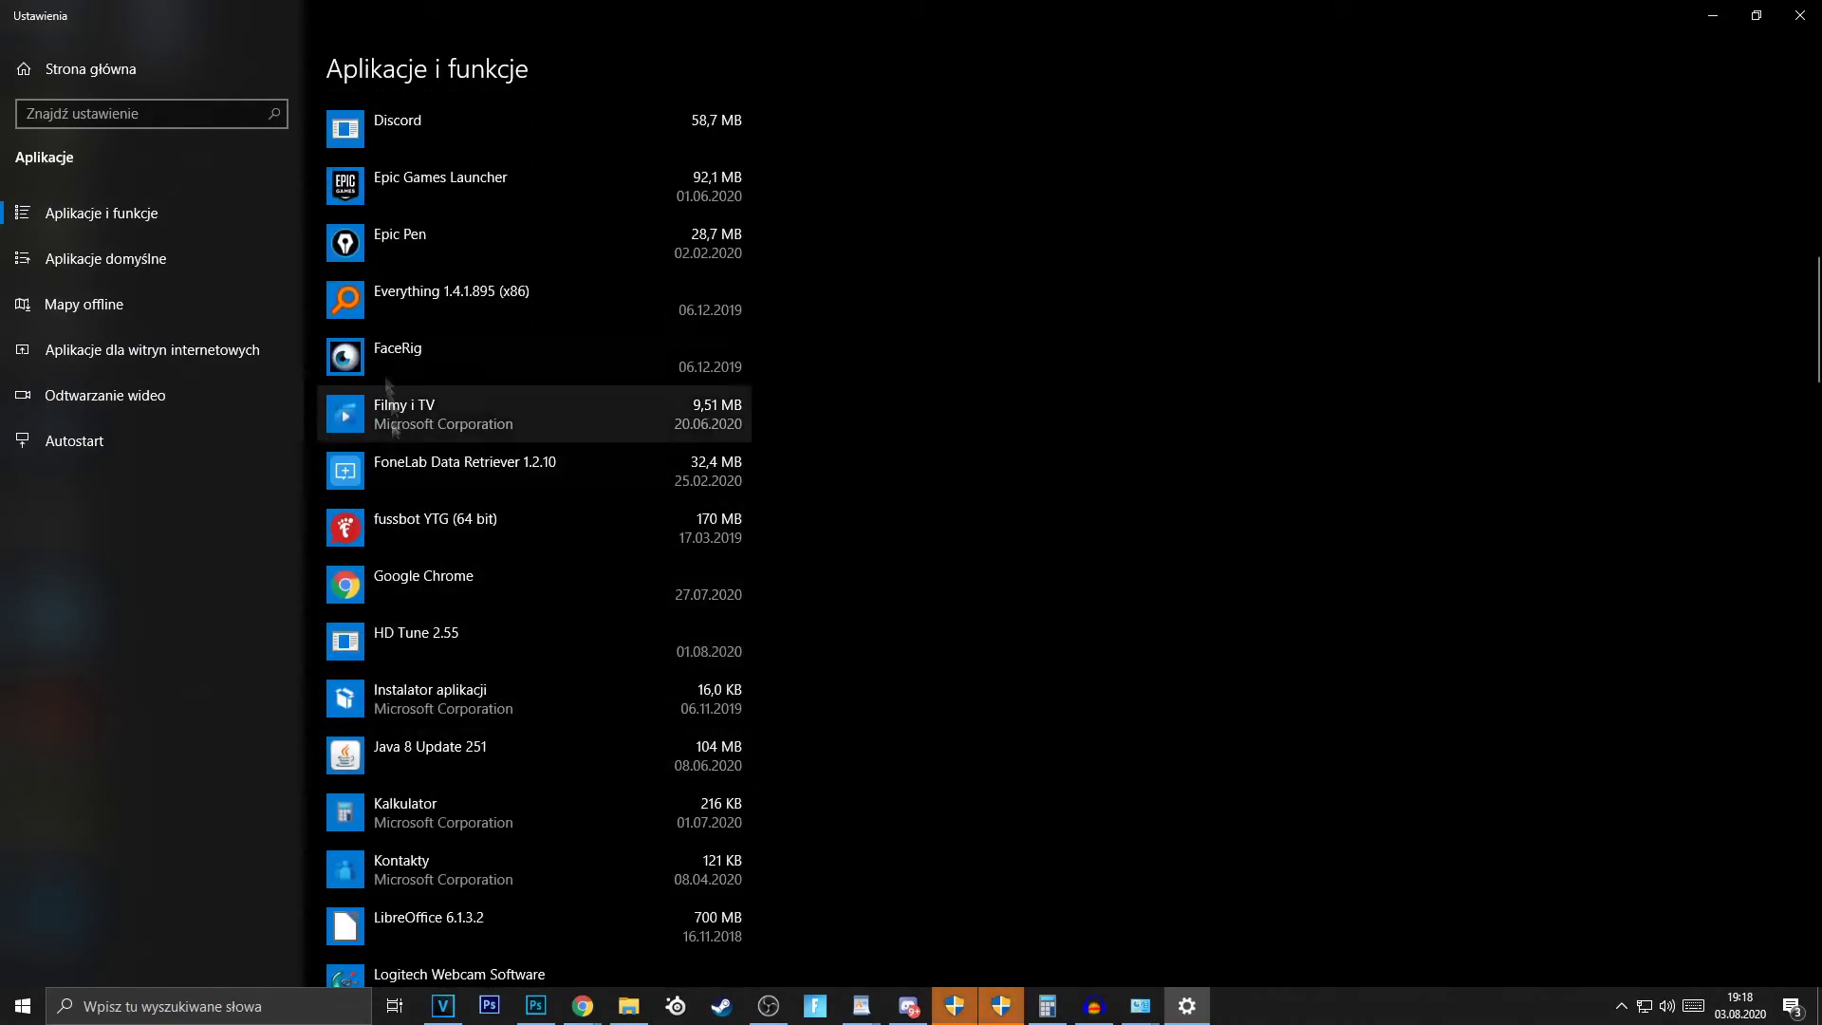
scroll(436, 484, down, 2)
scroll(439, 490, down, 2)
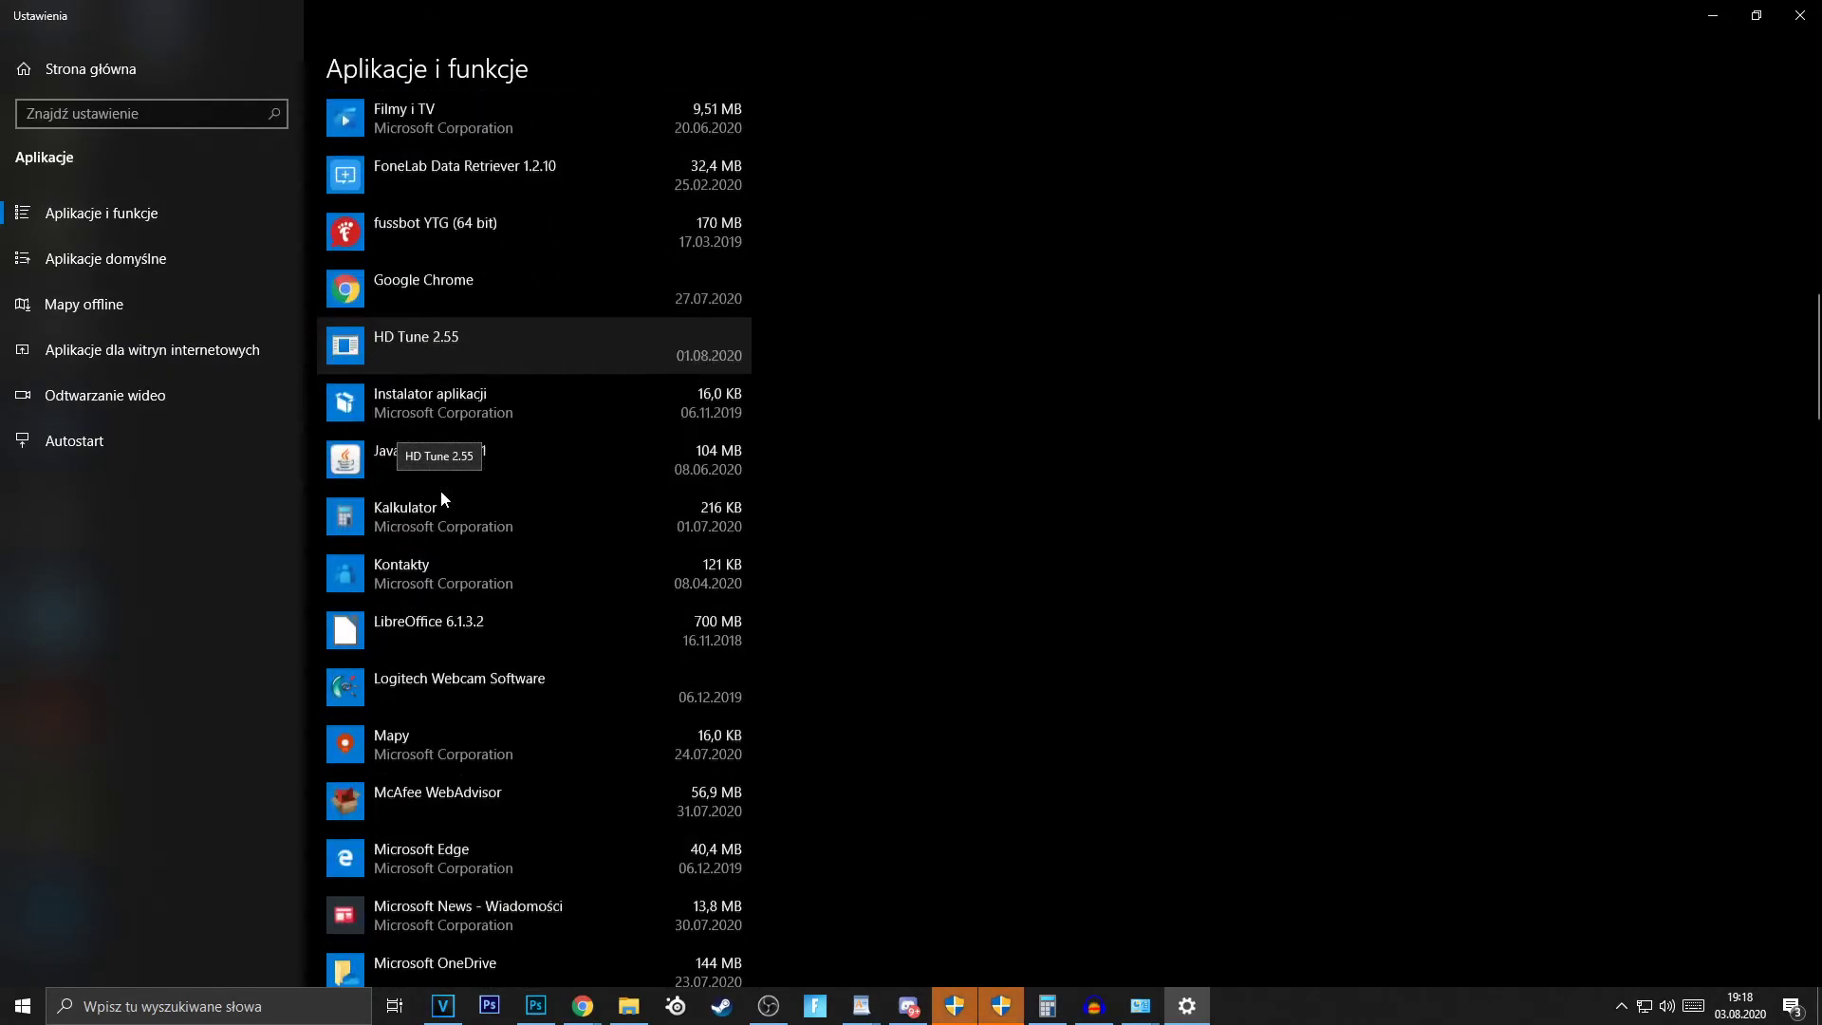
Uninstall HD Tune 2.55, confirm its removal, and close the Settings window
click(387, 362)
click(695, 407)
click(783, 358)
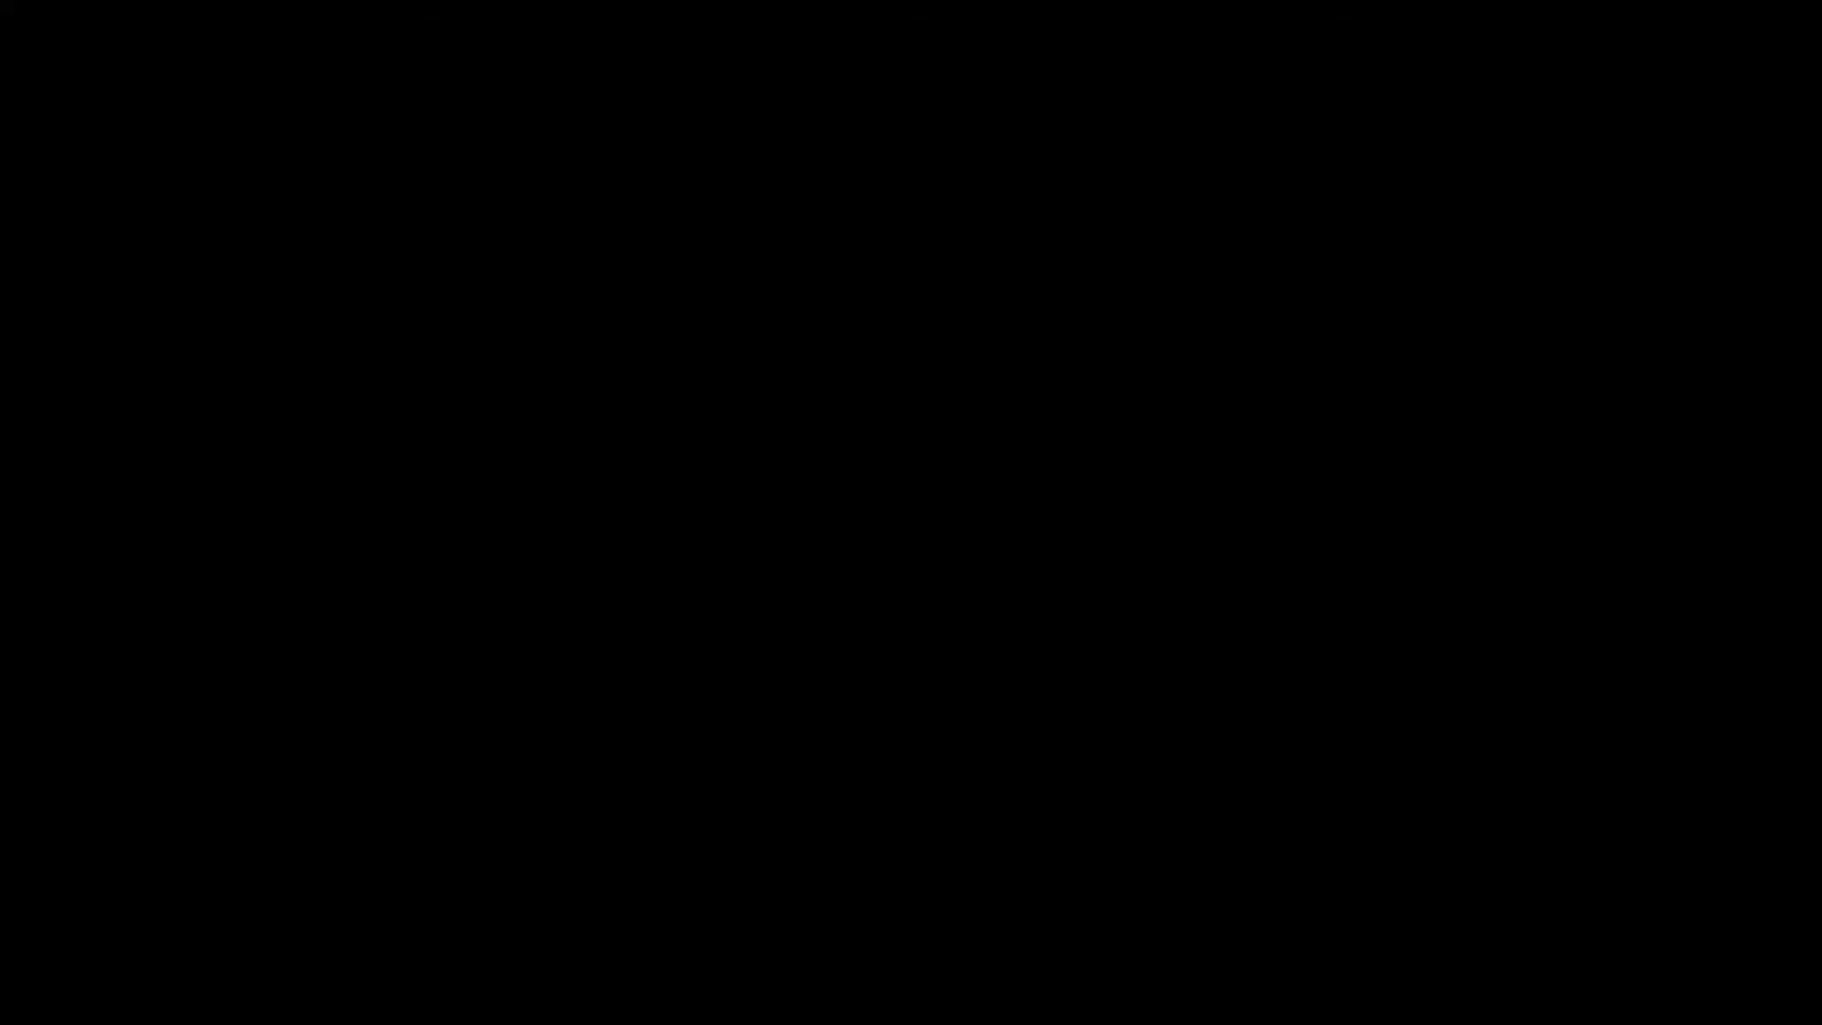
click(955, 560)
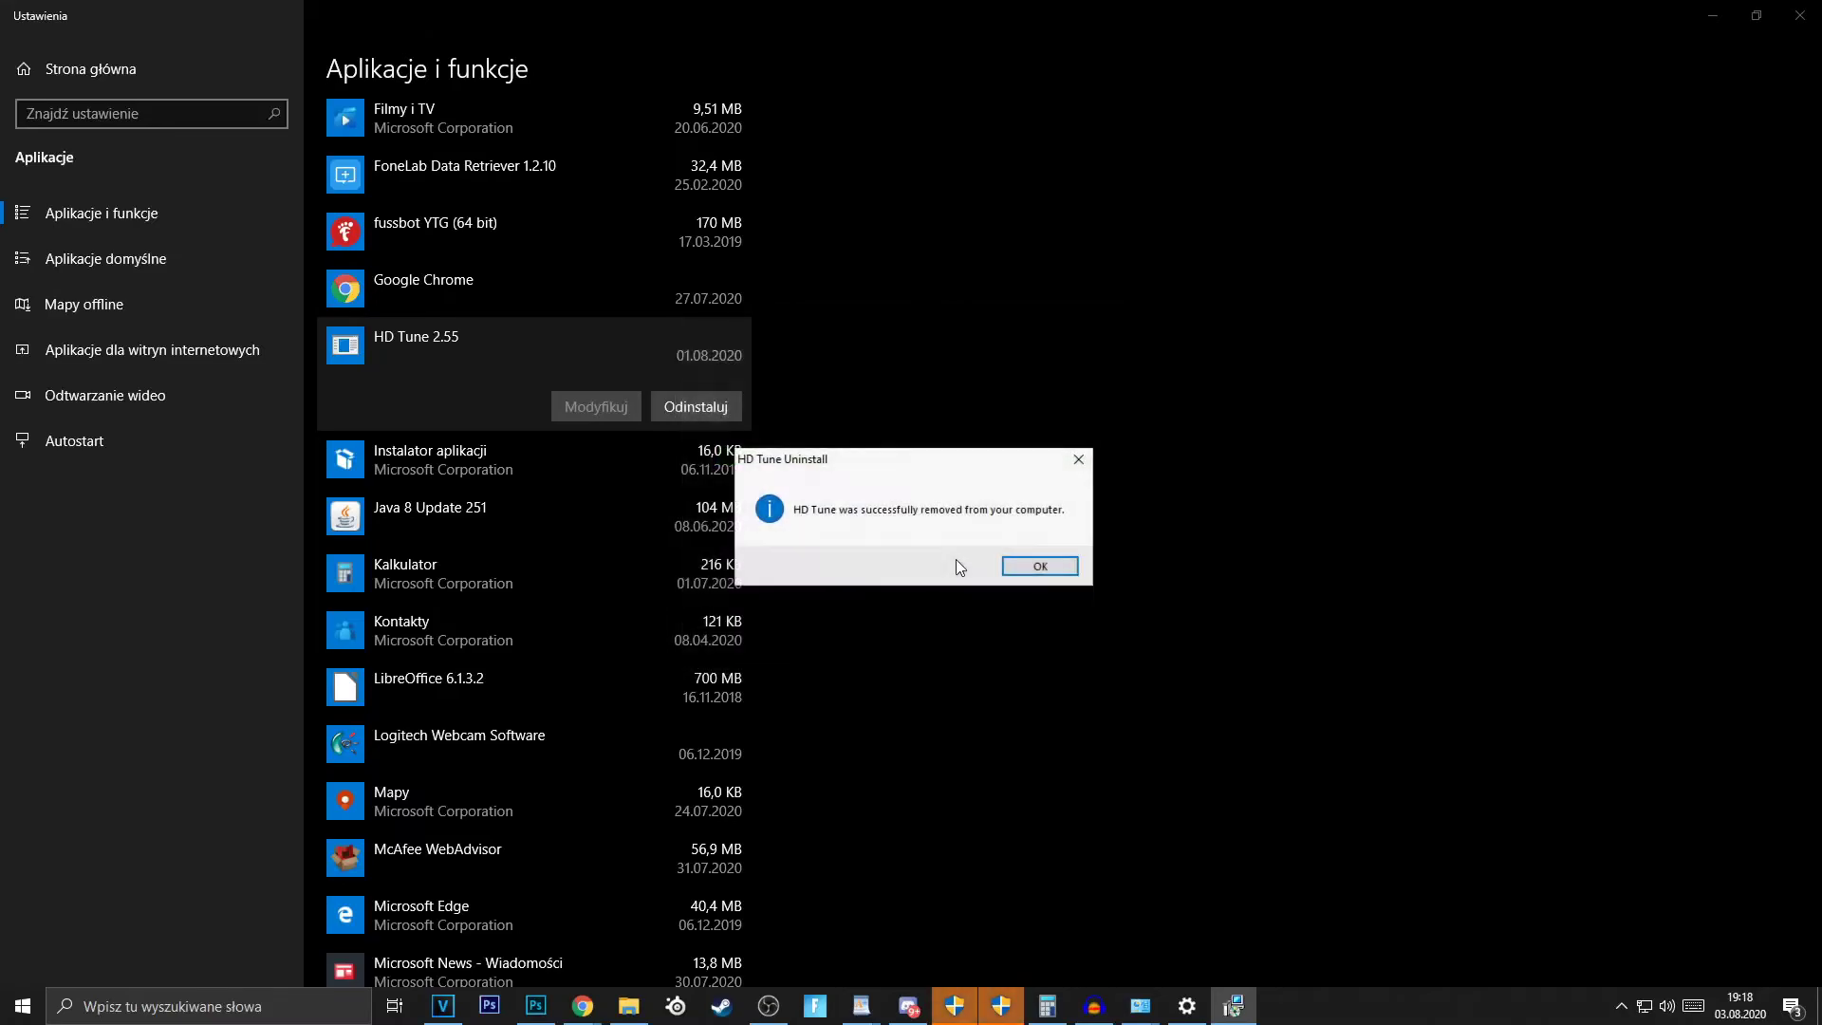
click(1038, 565)
scroll(539, 573, down, 5)
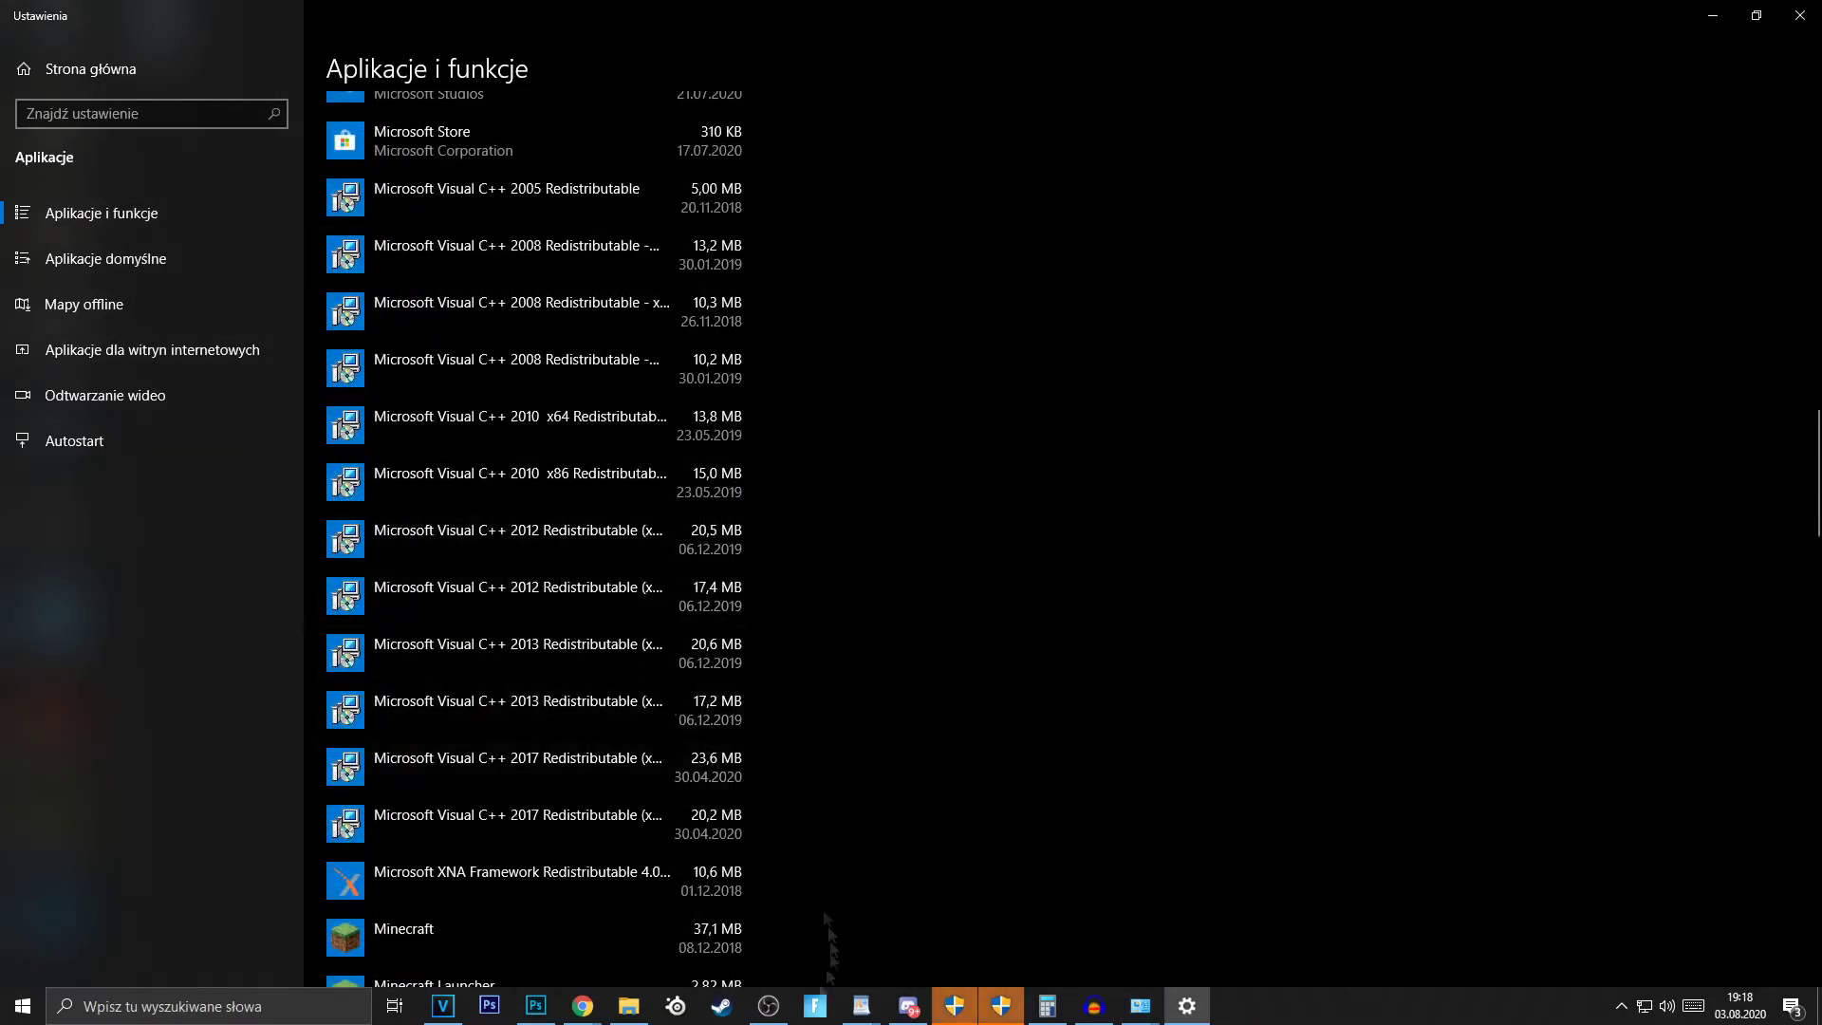
key(alt+F4)
Launch CCleaner, decline the new version download, and run the Cleaner on the preselected Windows items, confirming the file deletion
click(189, 1006)
text(c)
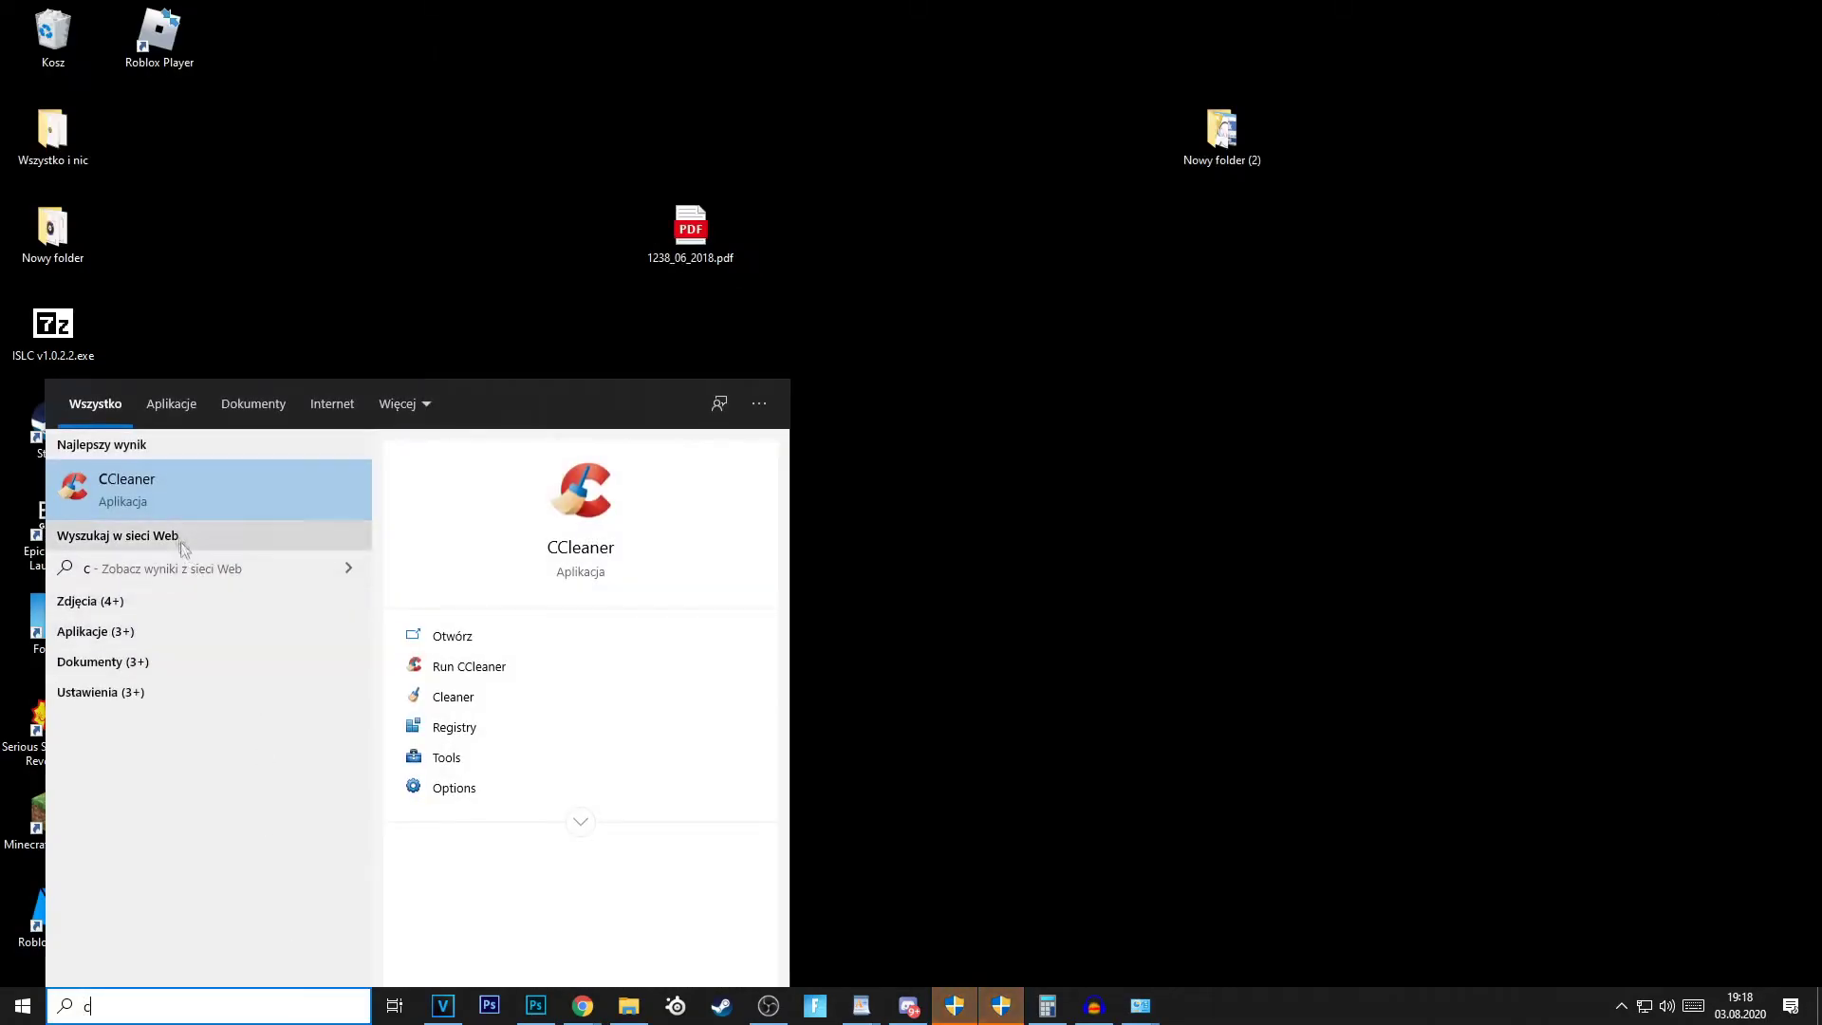
click(174, 479)
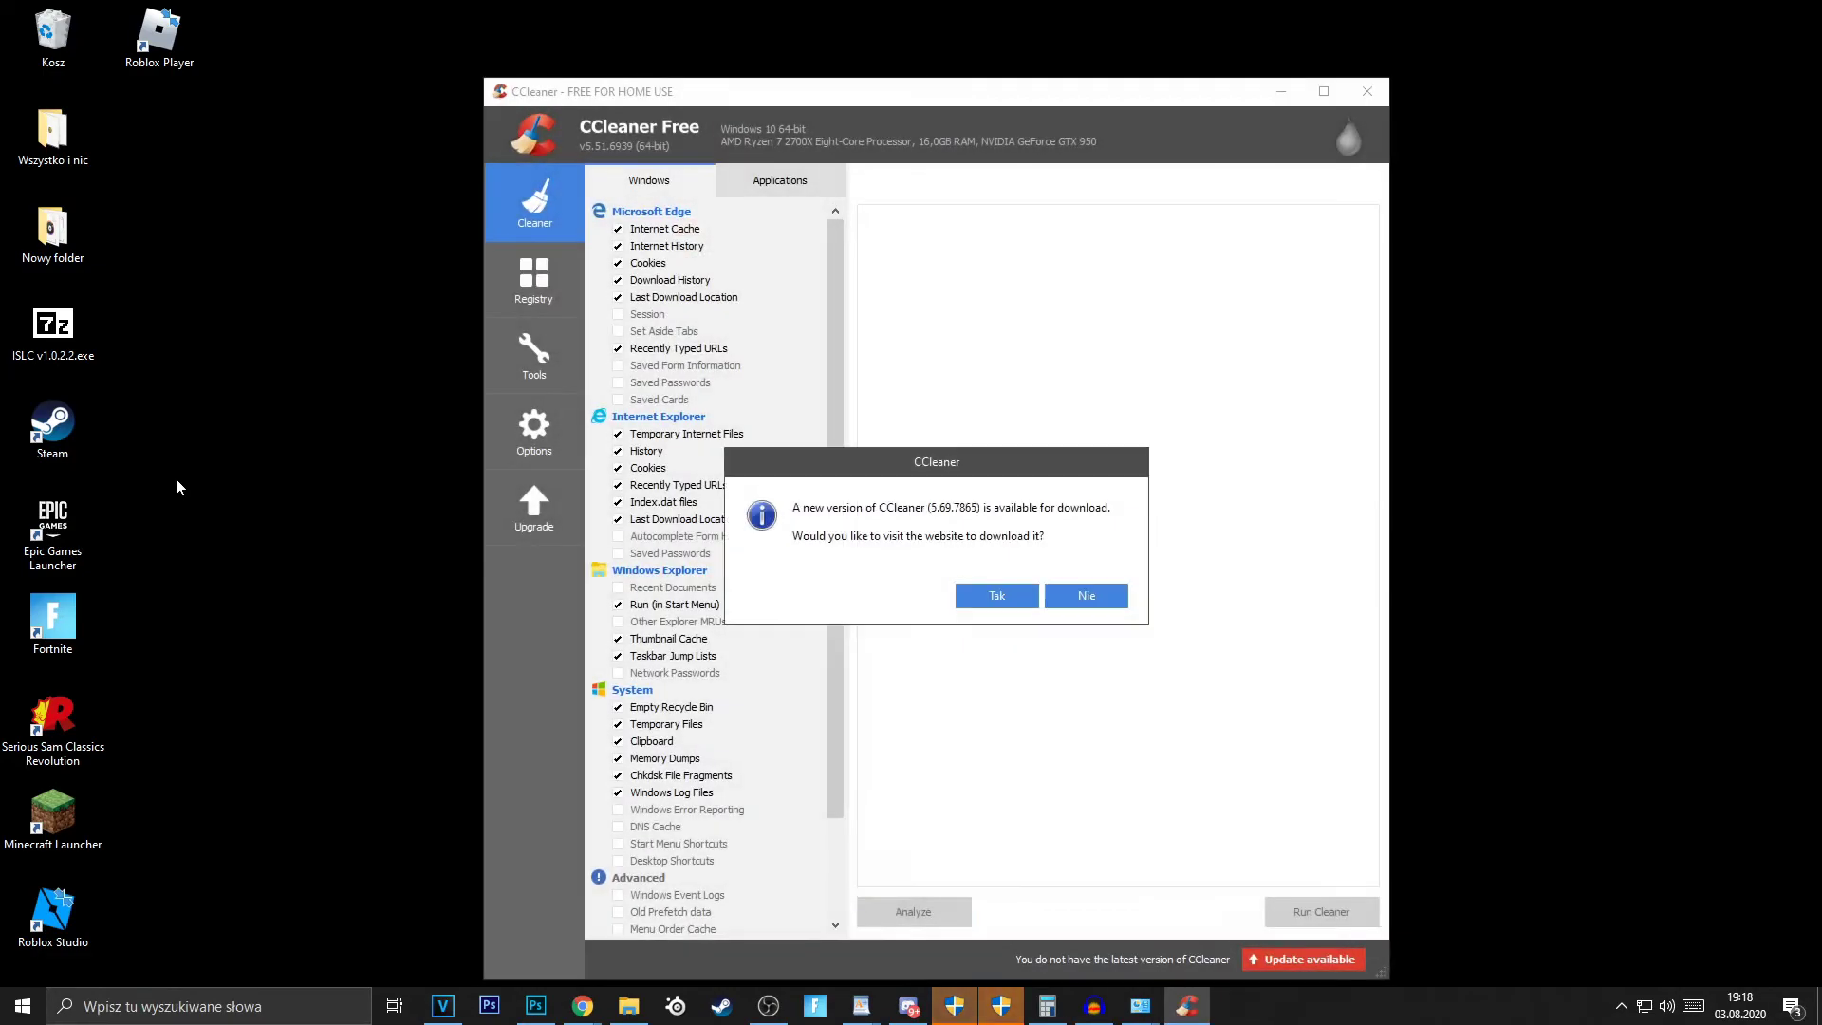
click(1087, 596)
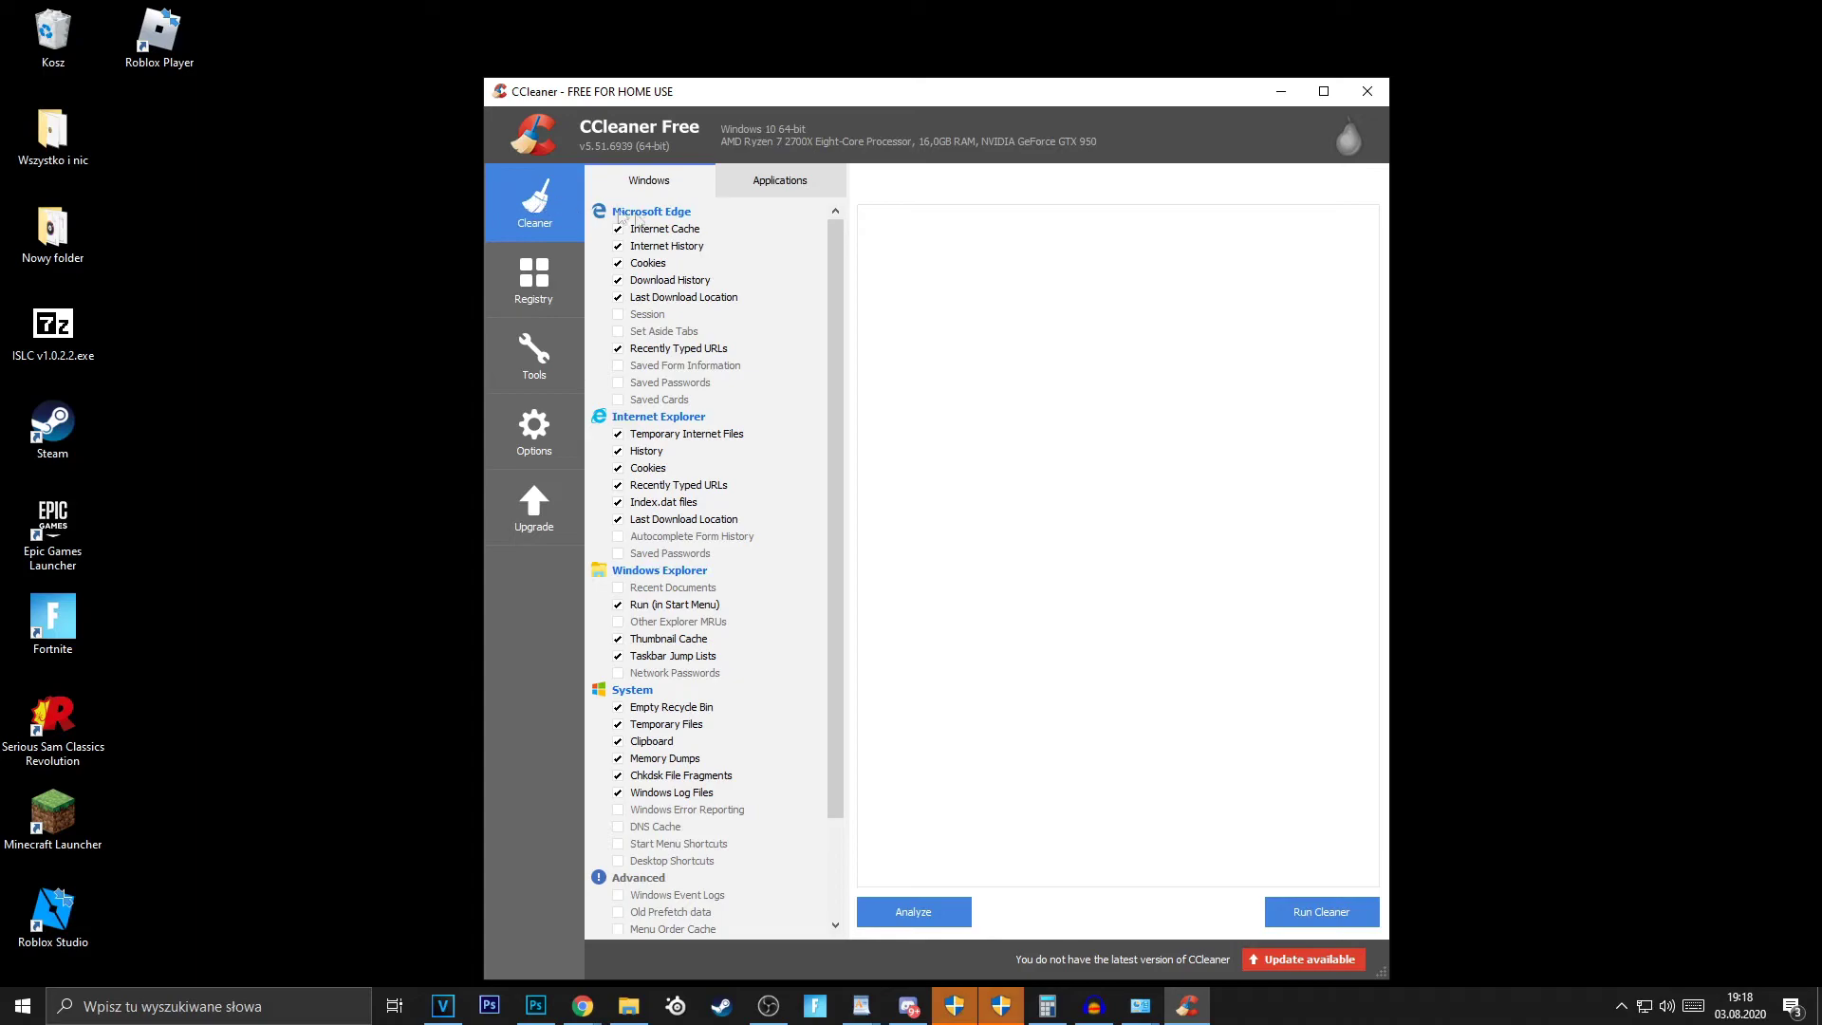
click(1294, 909)
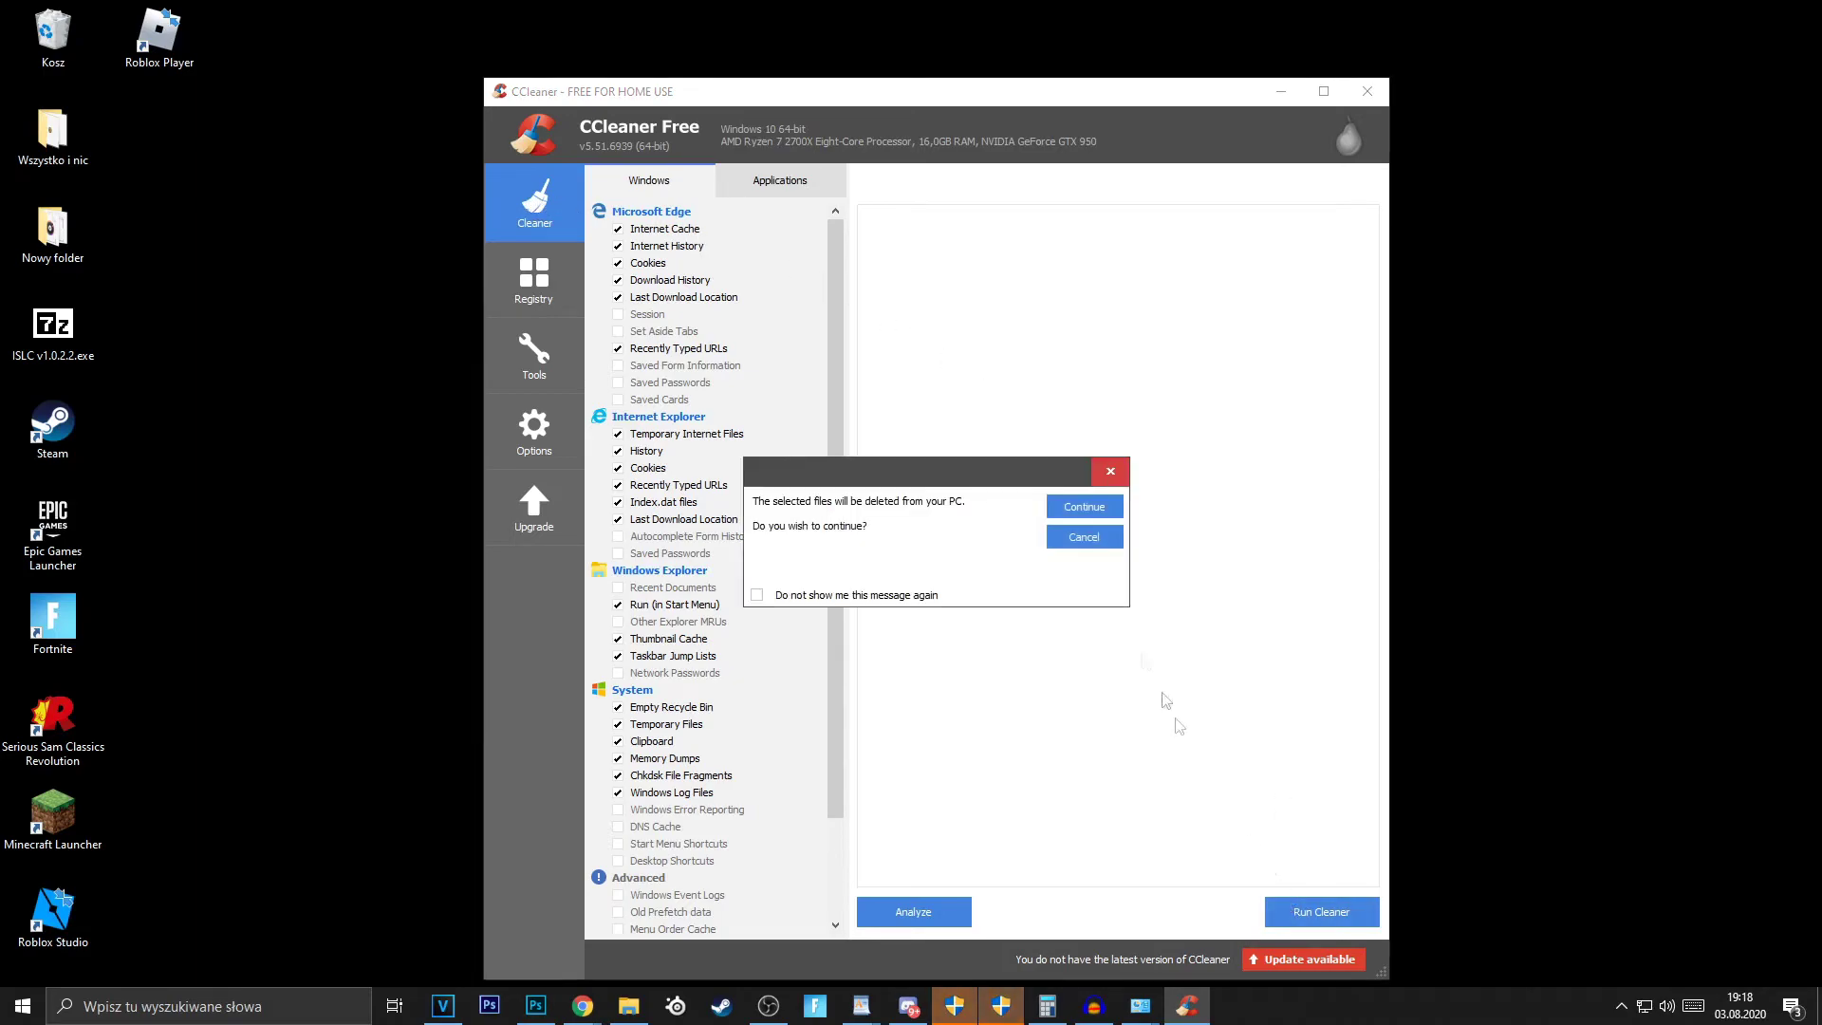
click(1083, 512)
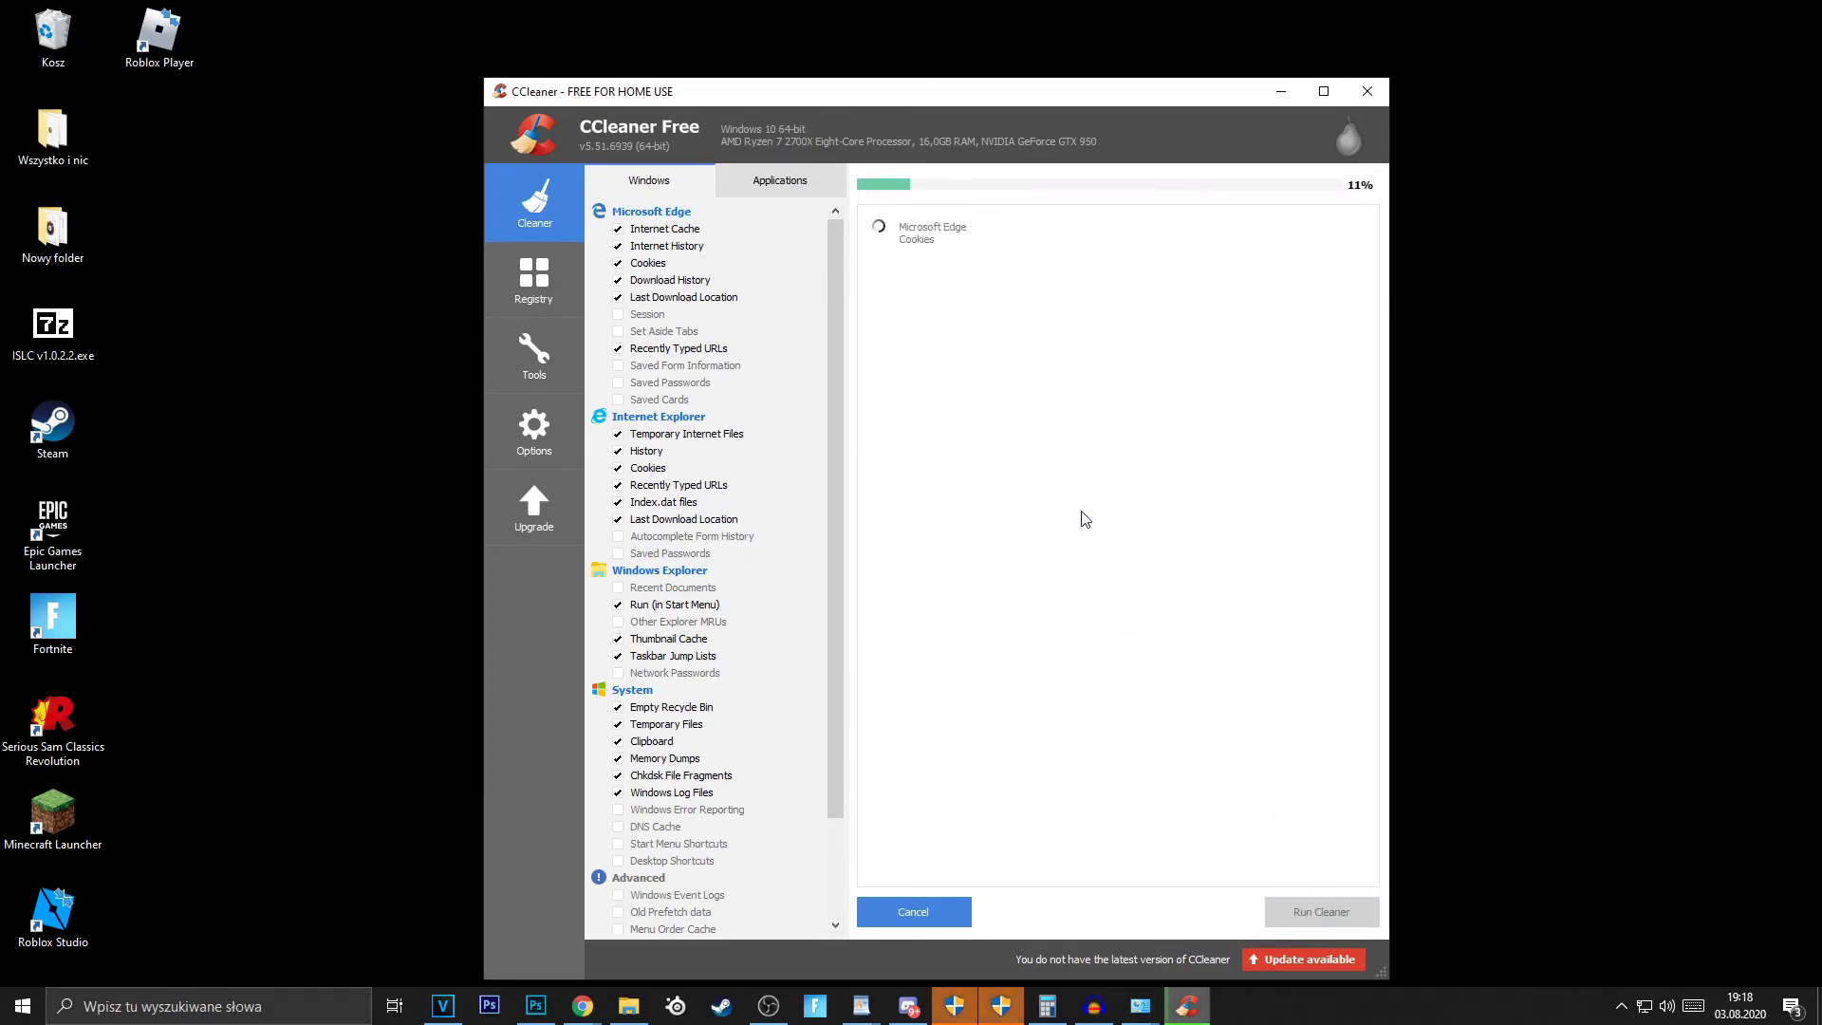
Scan the registry for issues with all Registry Cleaner categories included and review the listed problems
click(528, 283)
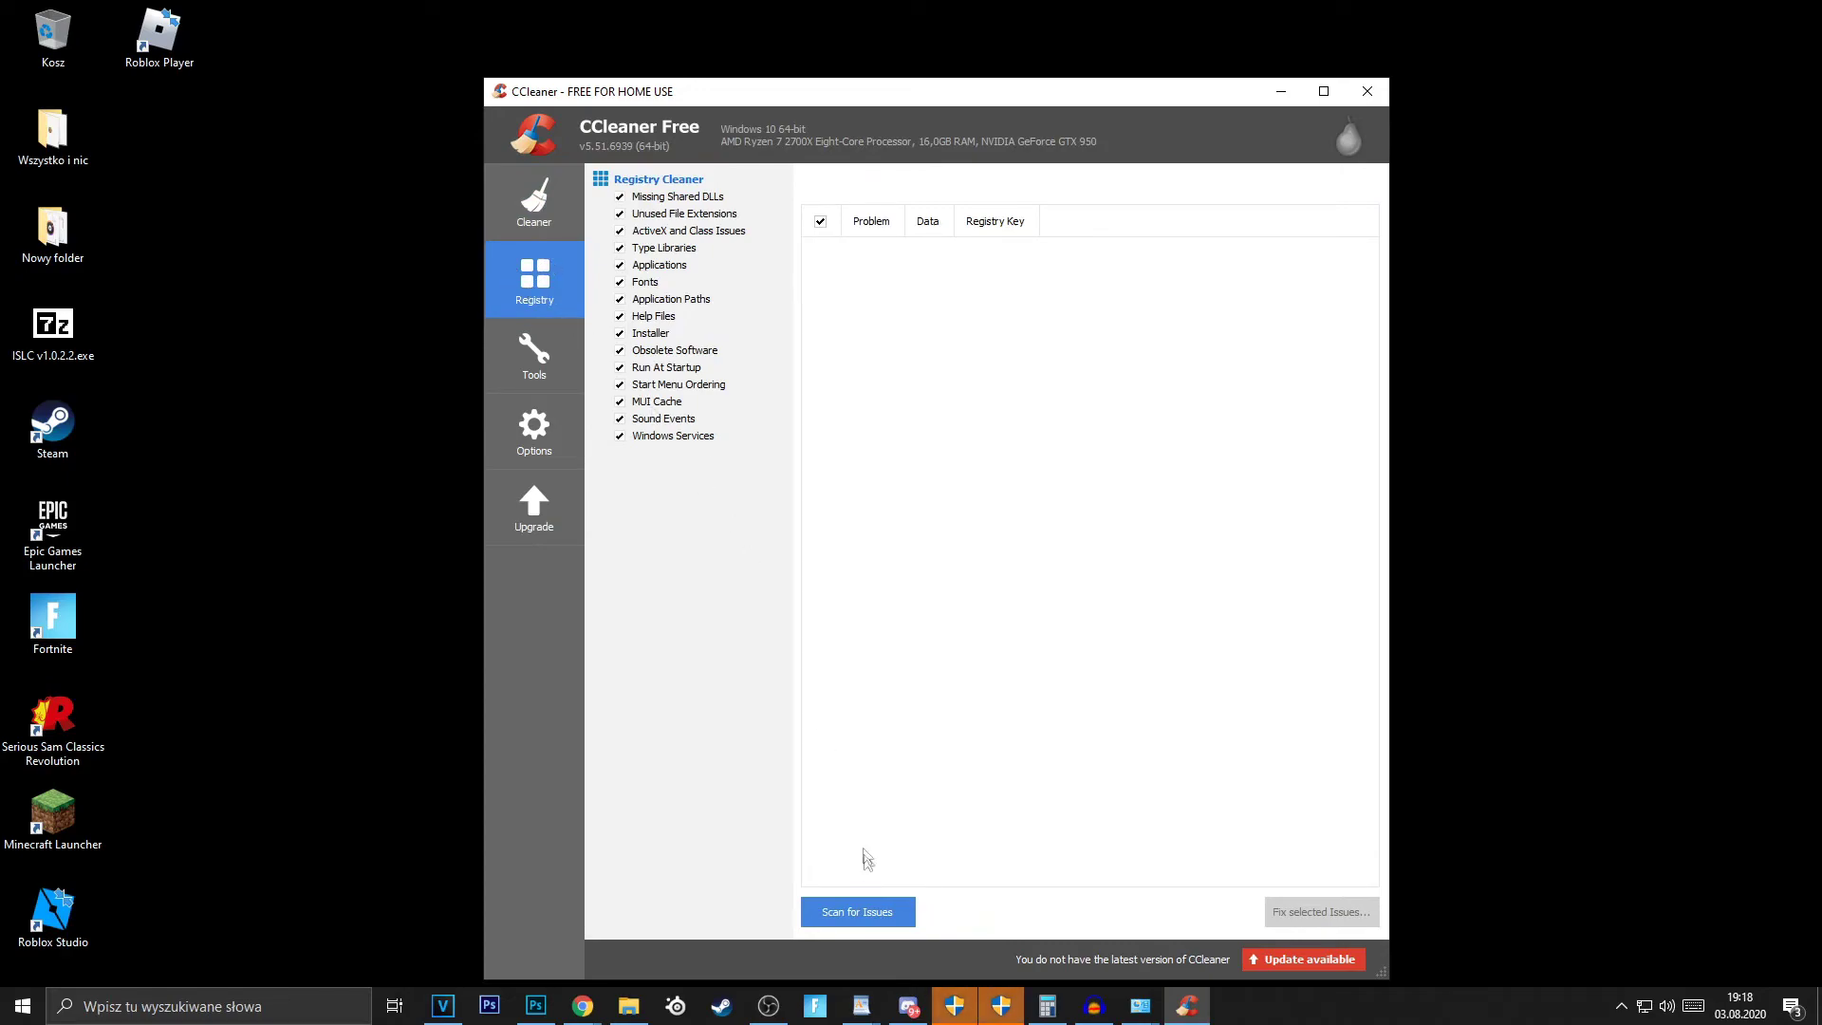
click(843, 913)
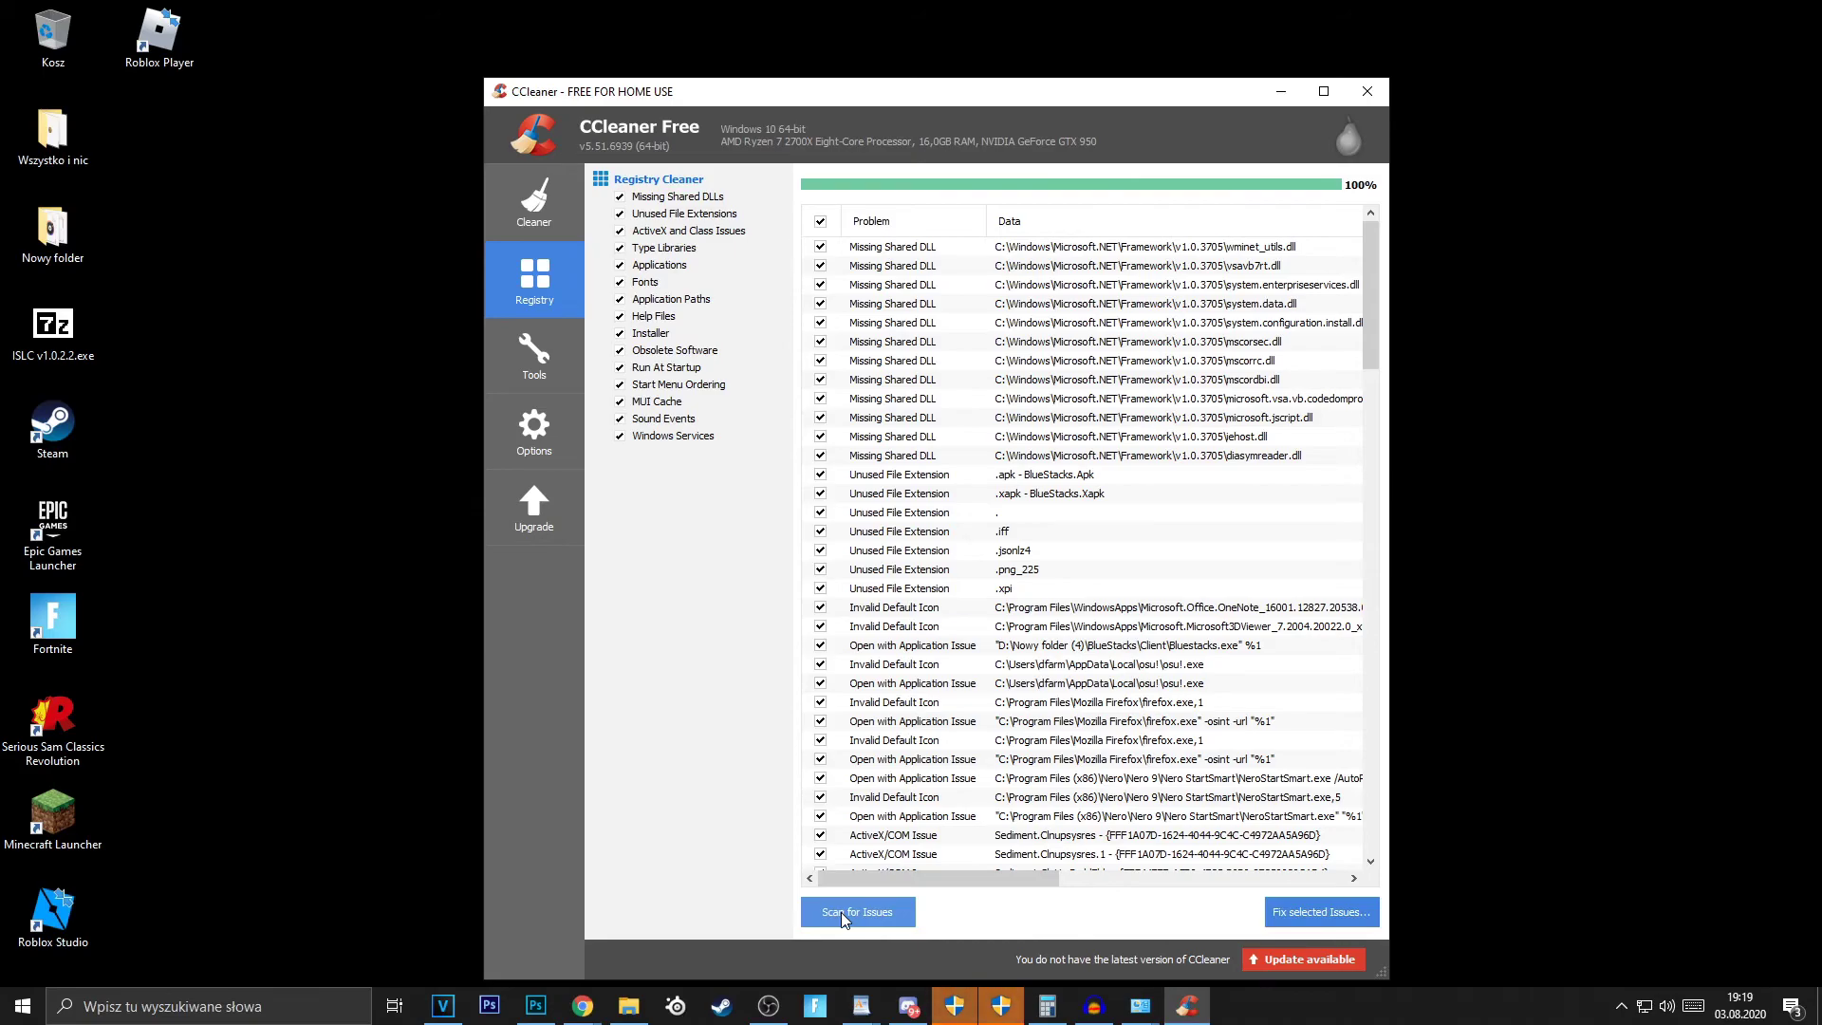
scroll(1316, 759, down, 10)
scroll(1315, 760, up, 10)
scroll(1315, 854, down, 15)
Fix all selected registry issues without backing up the registry, and close the repair dialog
click(1321, 912)
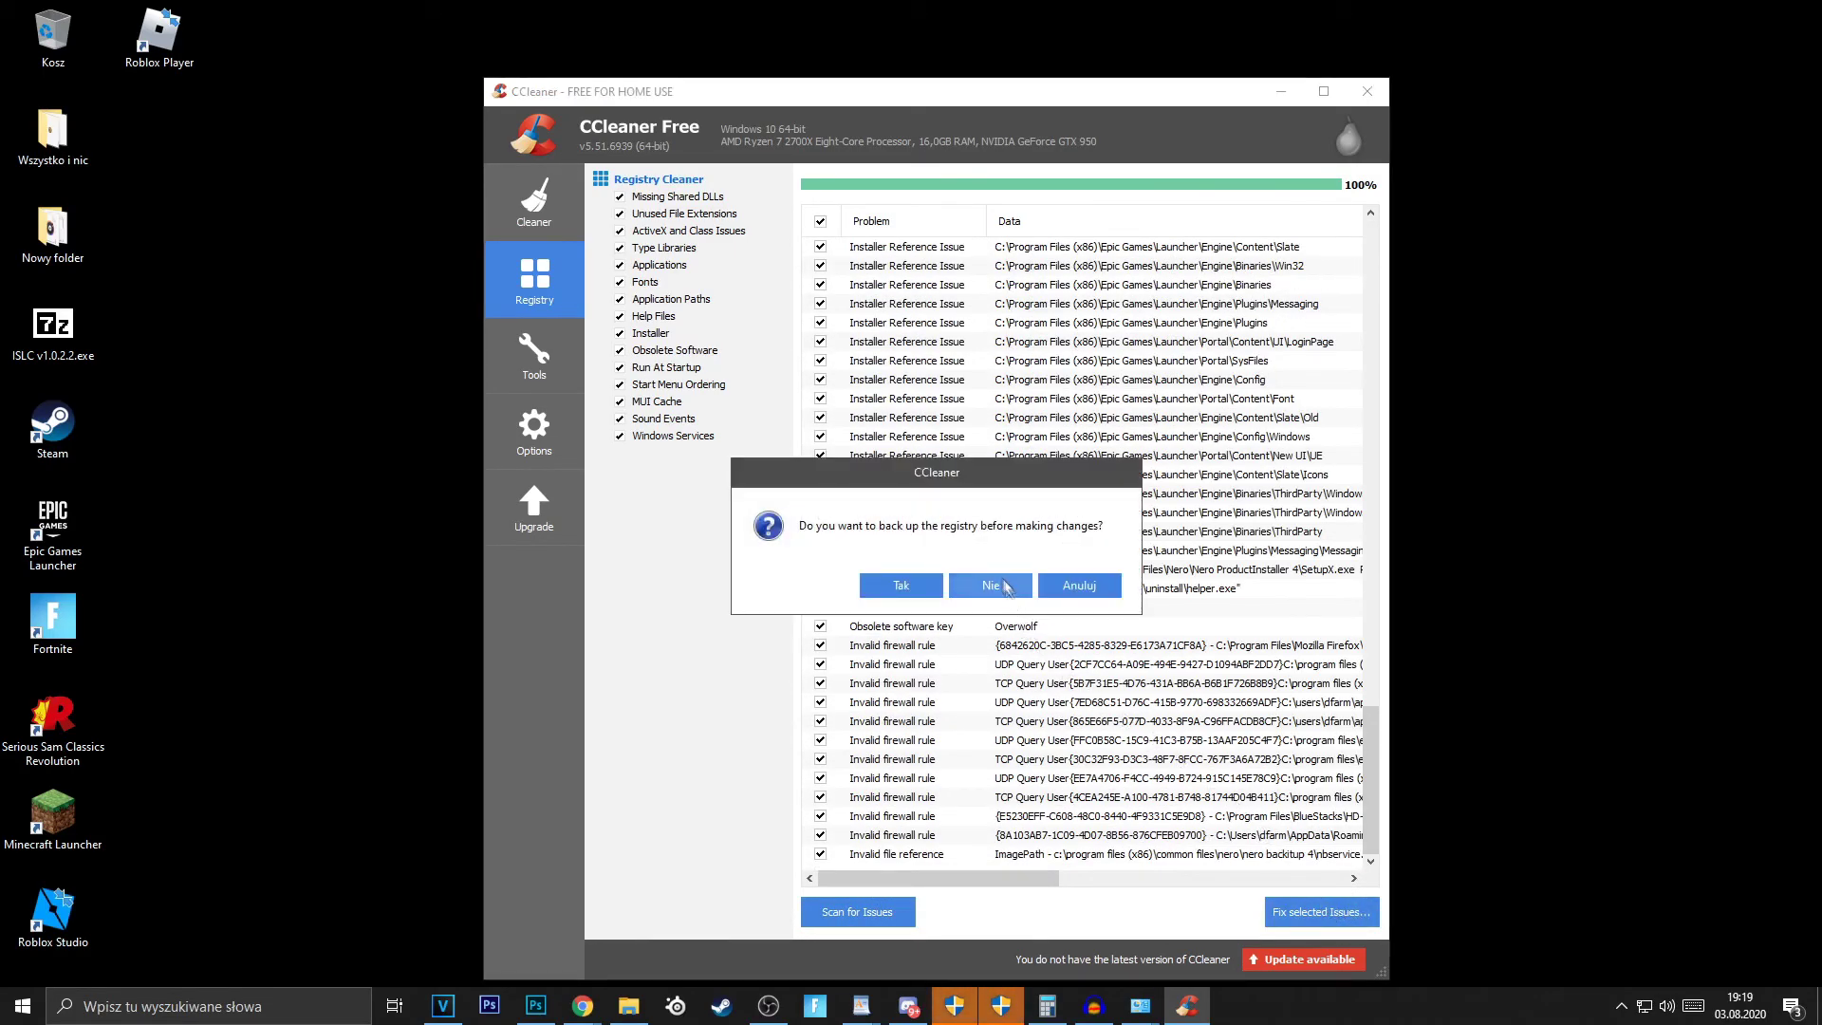
click(990, 585)
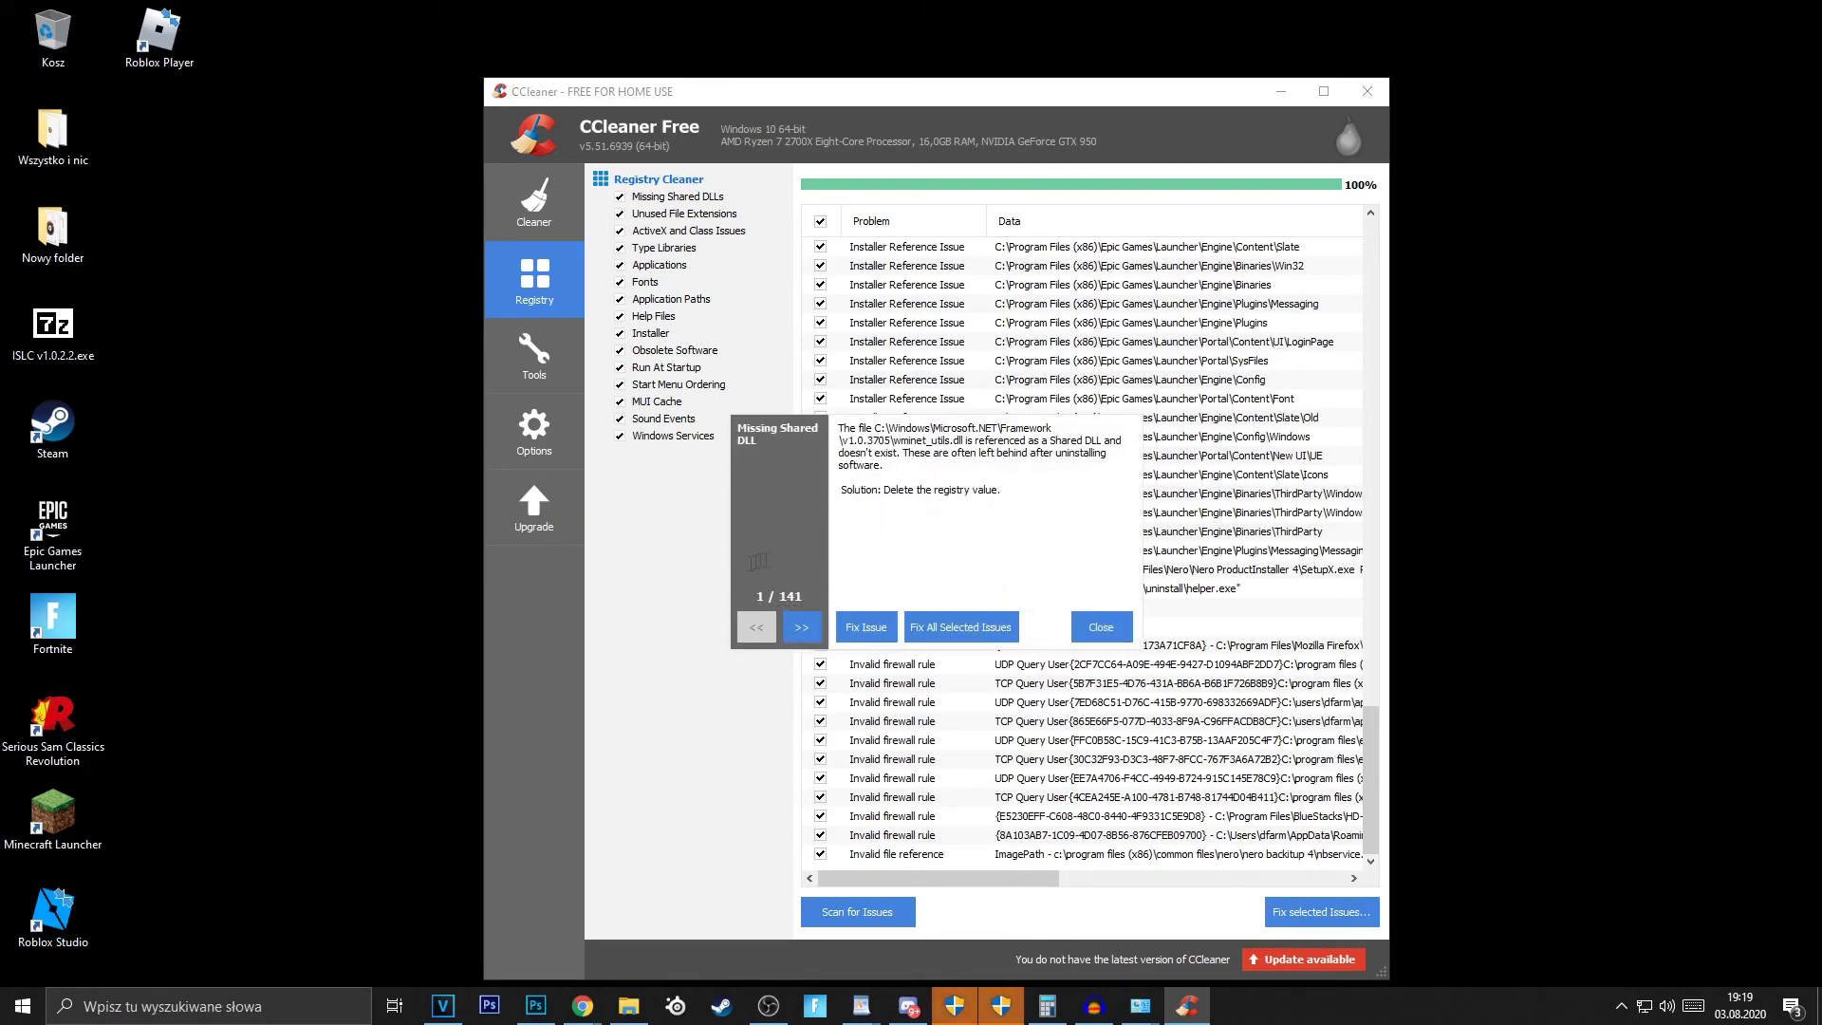
click(961, 627)
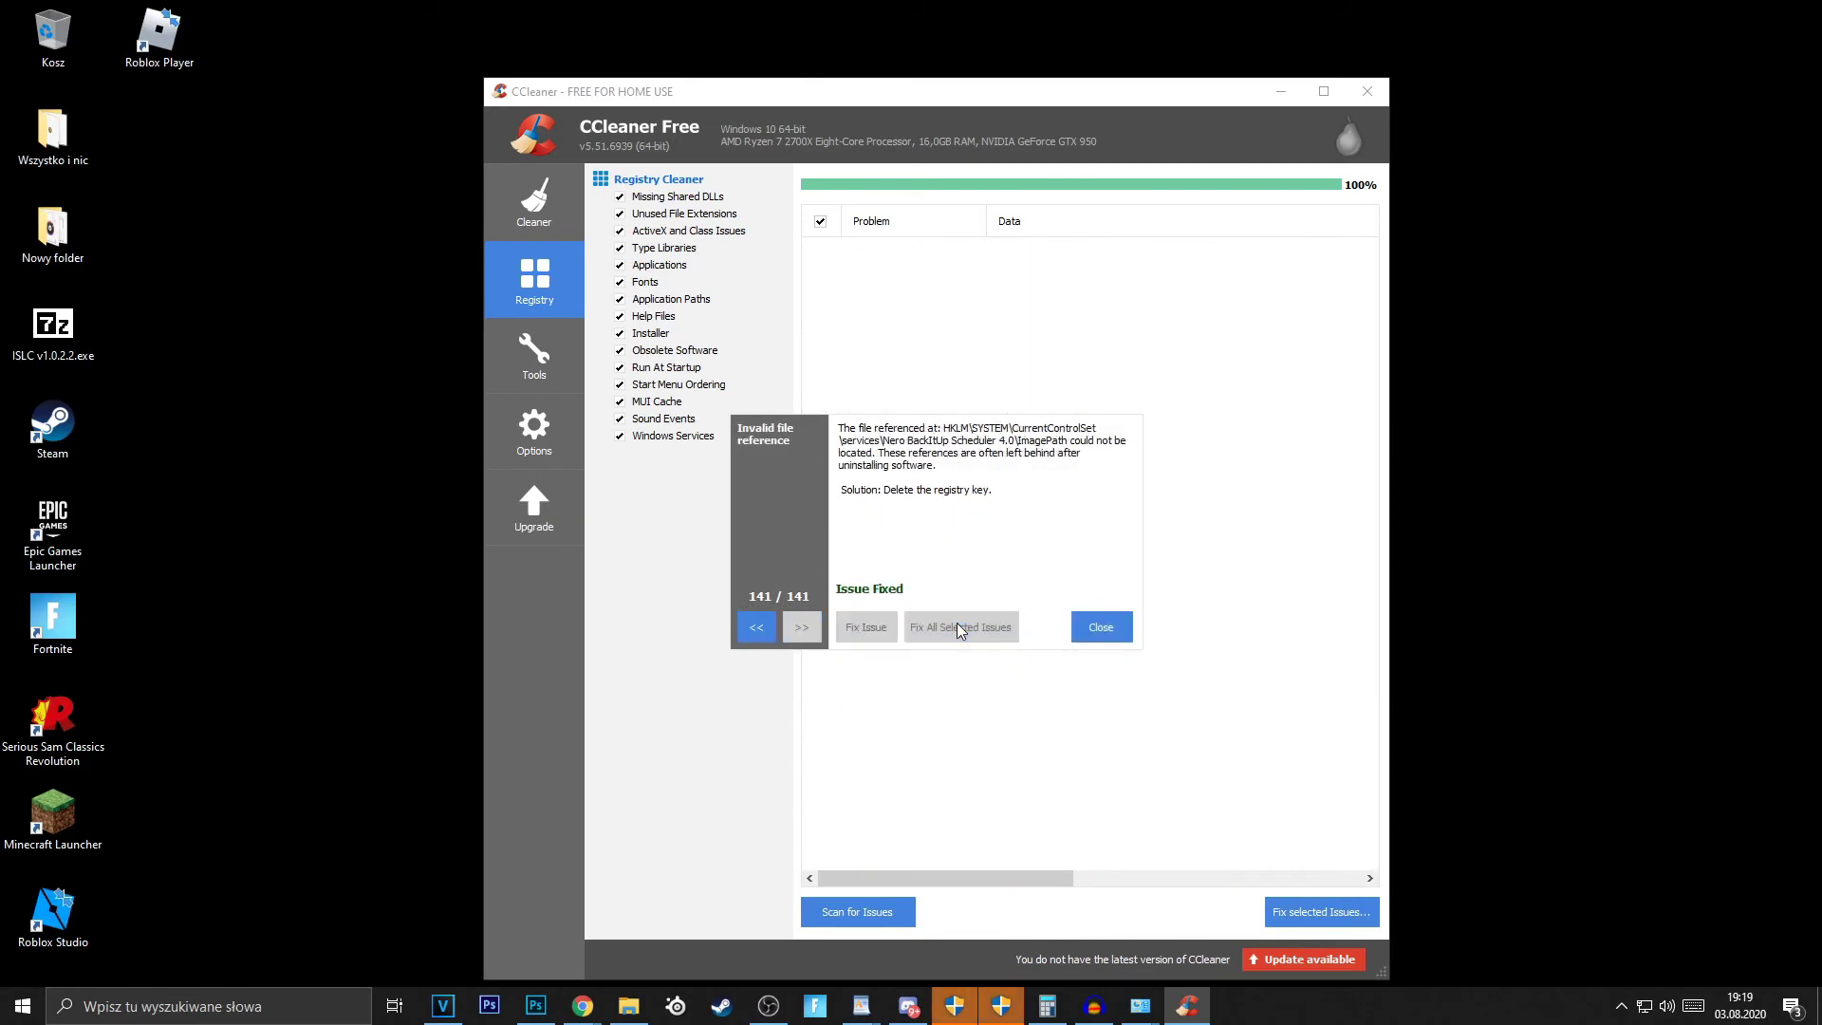
click(1099, 628)
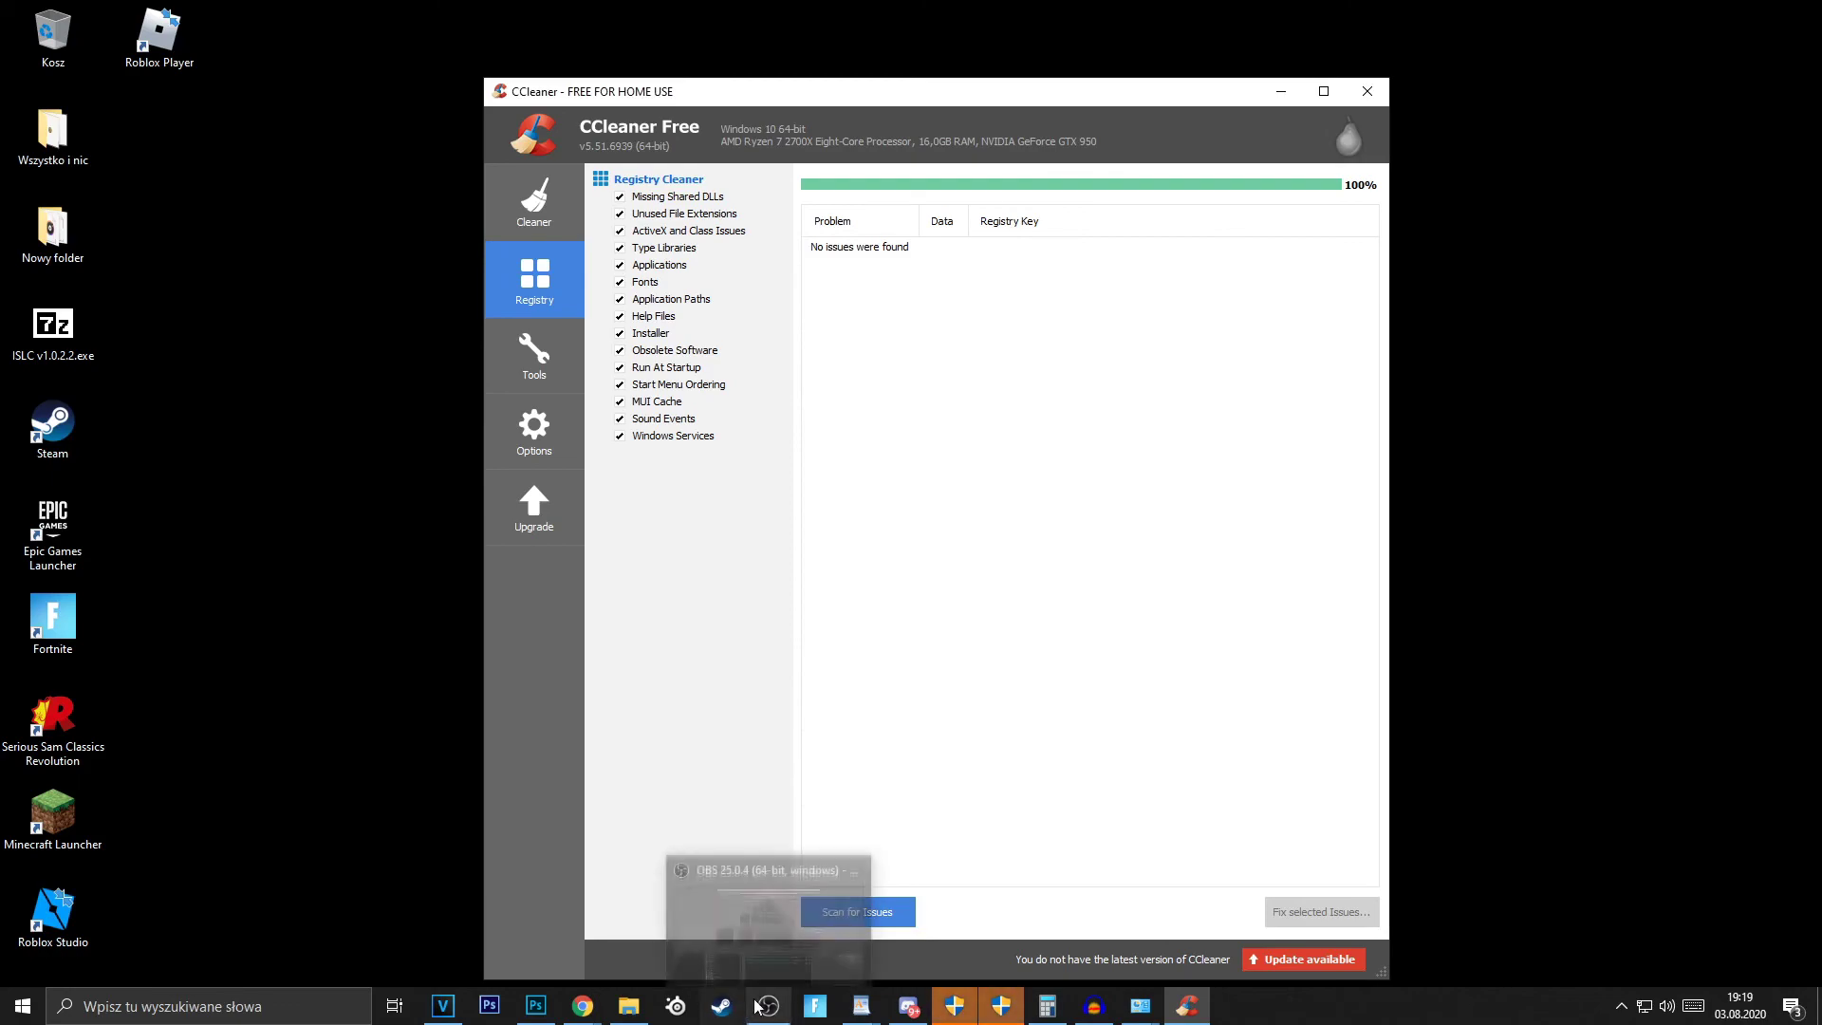